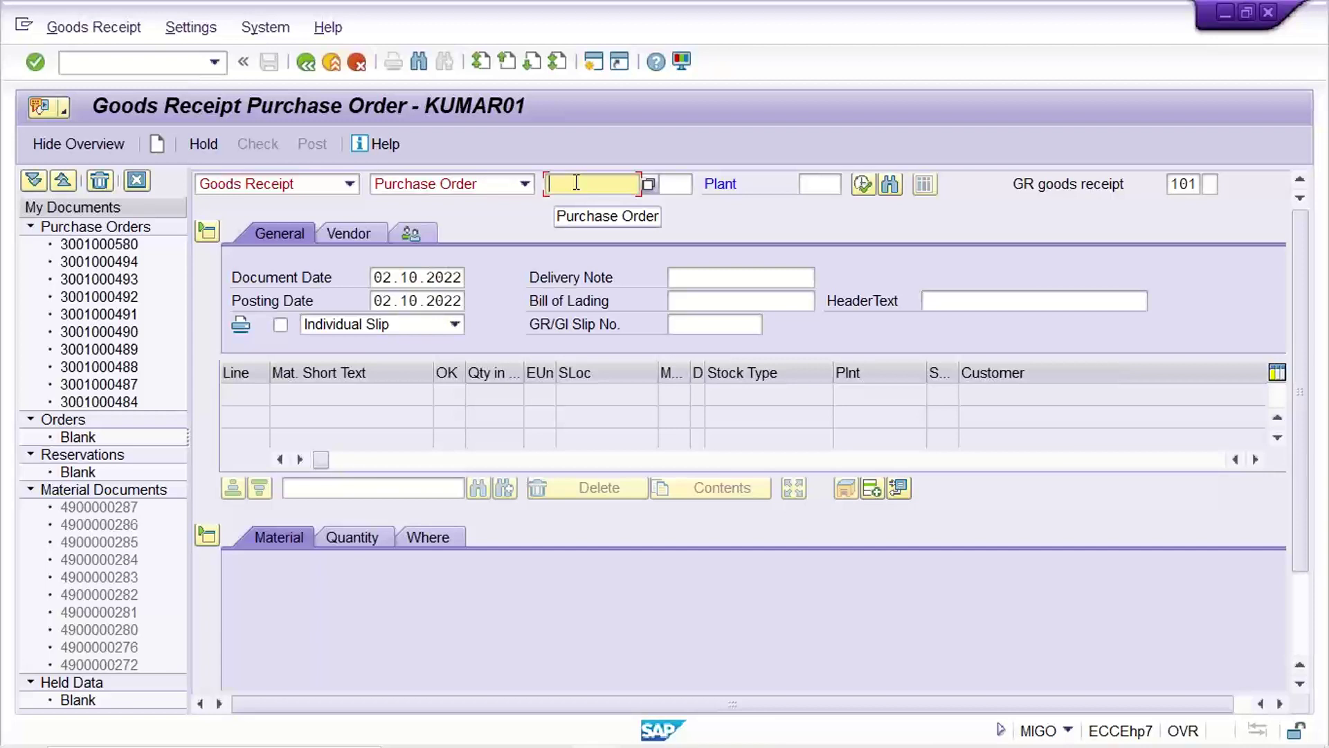
Load the most recent purchase order into the goods receipt
left_click(576, 184)
left_click(585, 206)
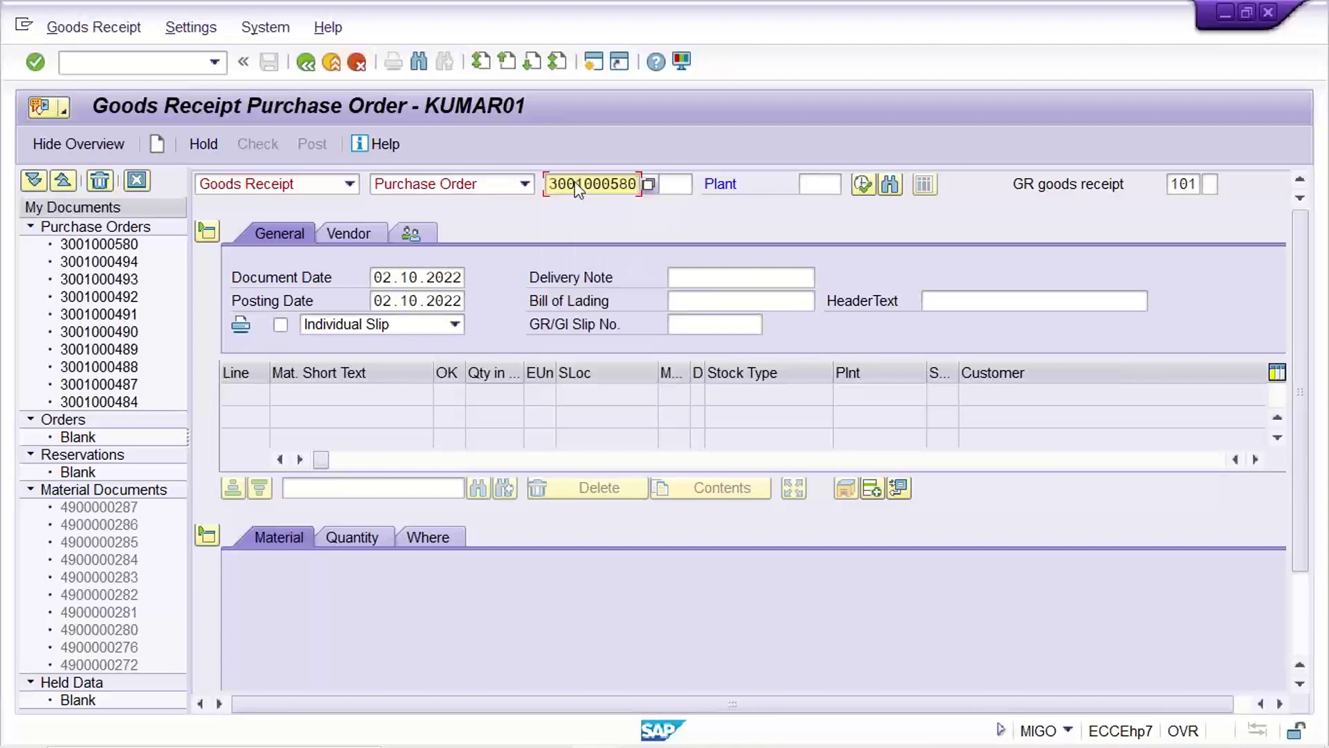
key("Return")
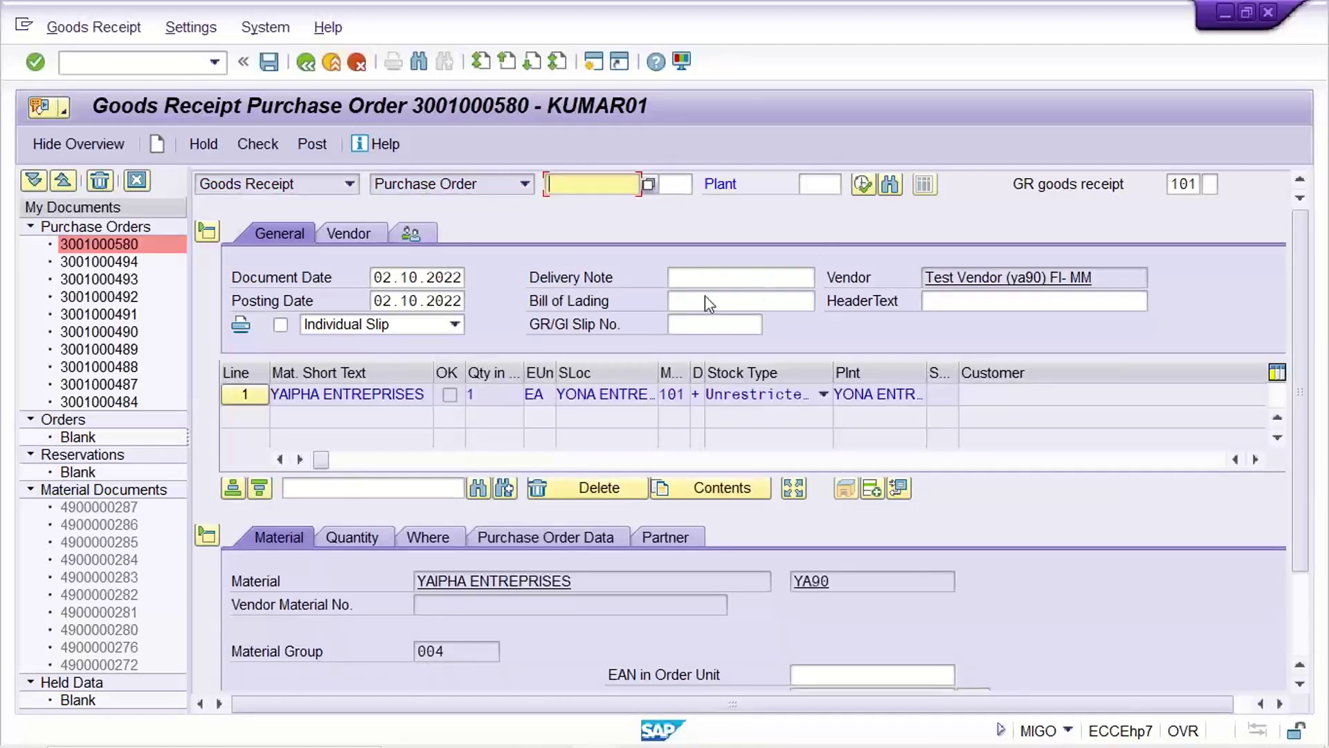
Mark the YAIPHA ENTREPRISES item as OK and check the goods receipt, closing the message log
scroll(455, 569, "down", 3)
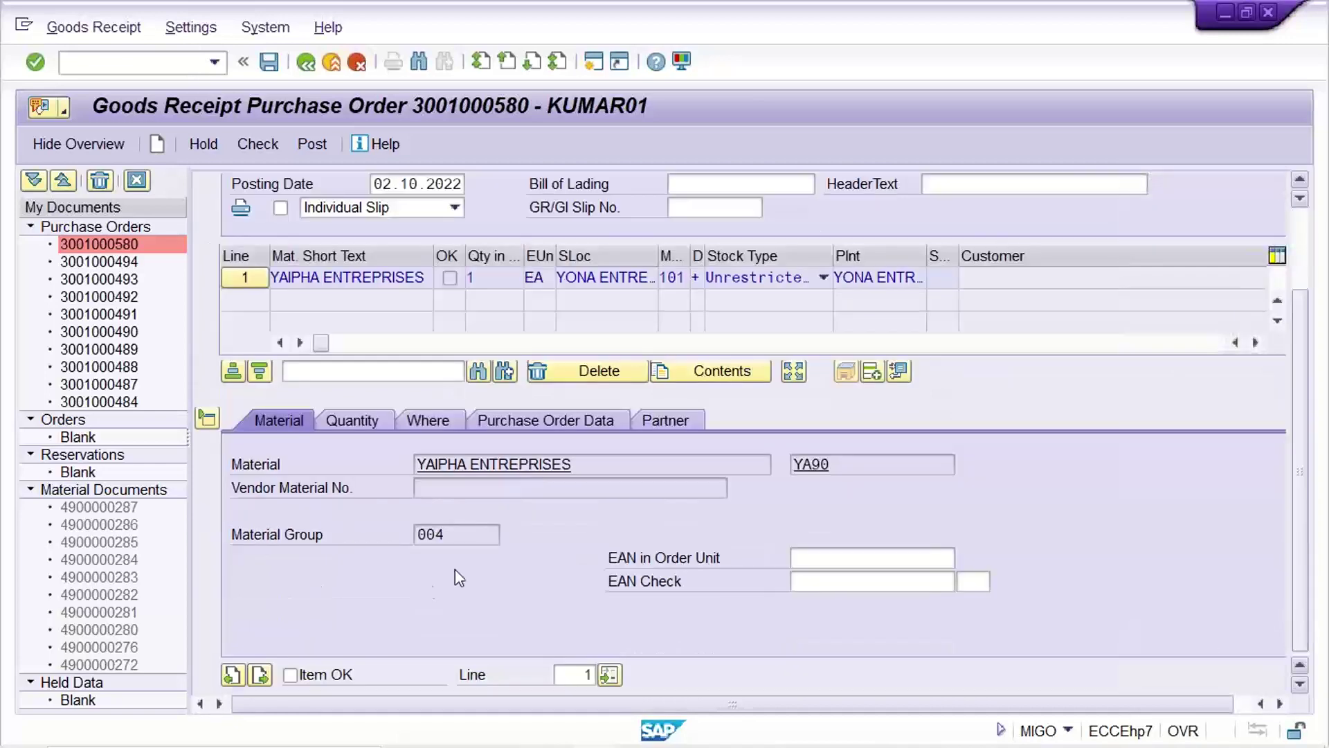
left_click(291, 673)
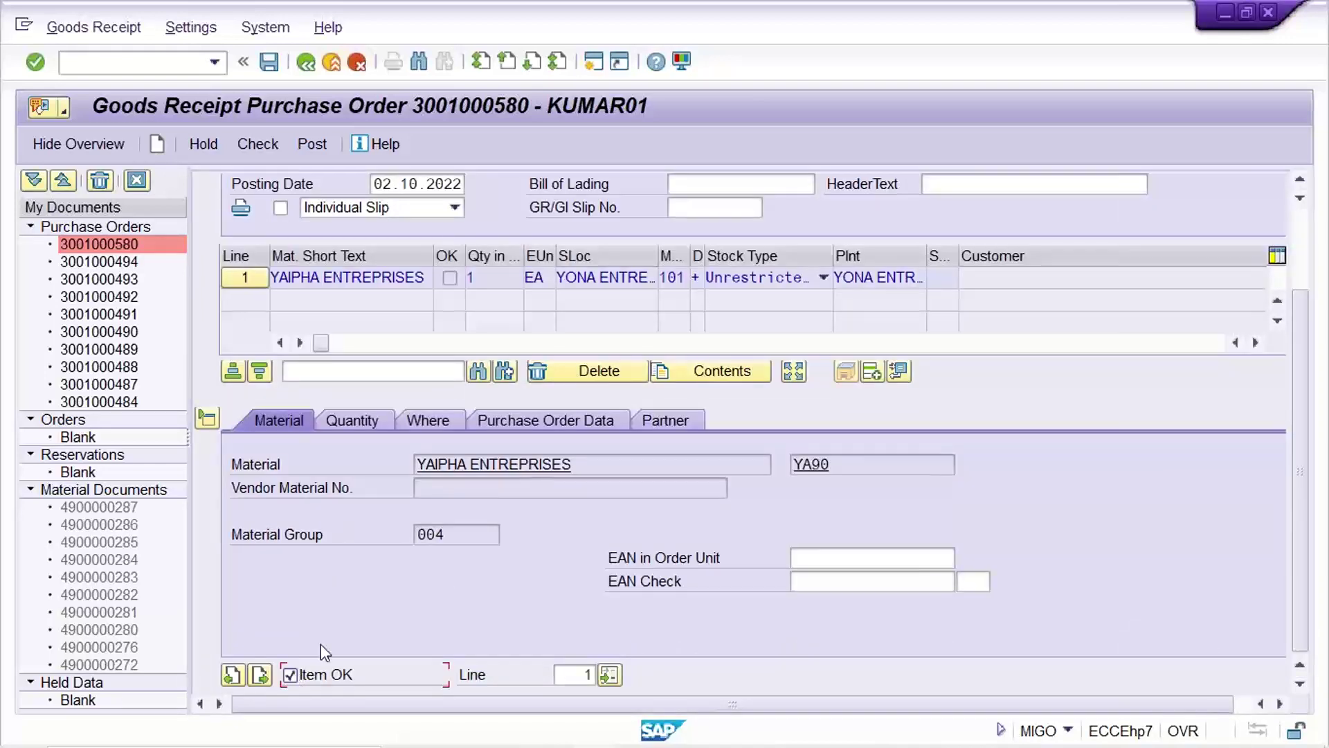
left_click(262, 146)
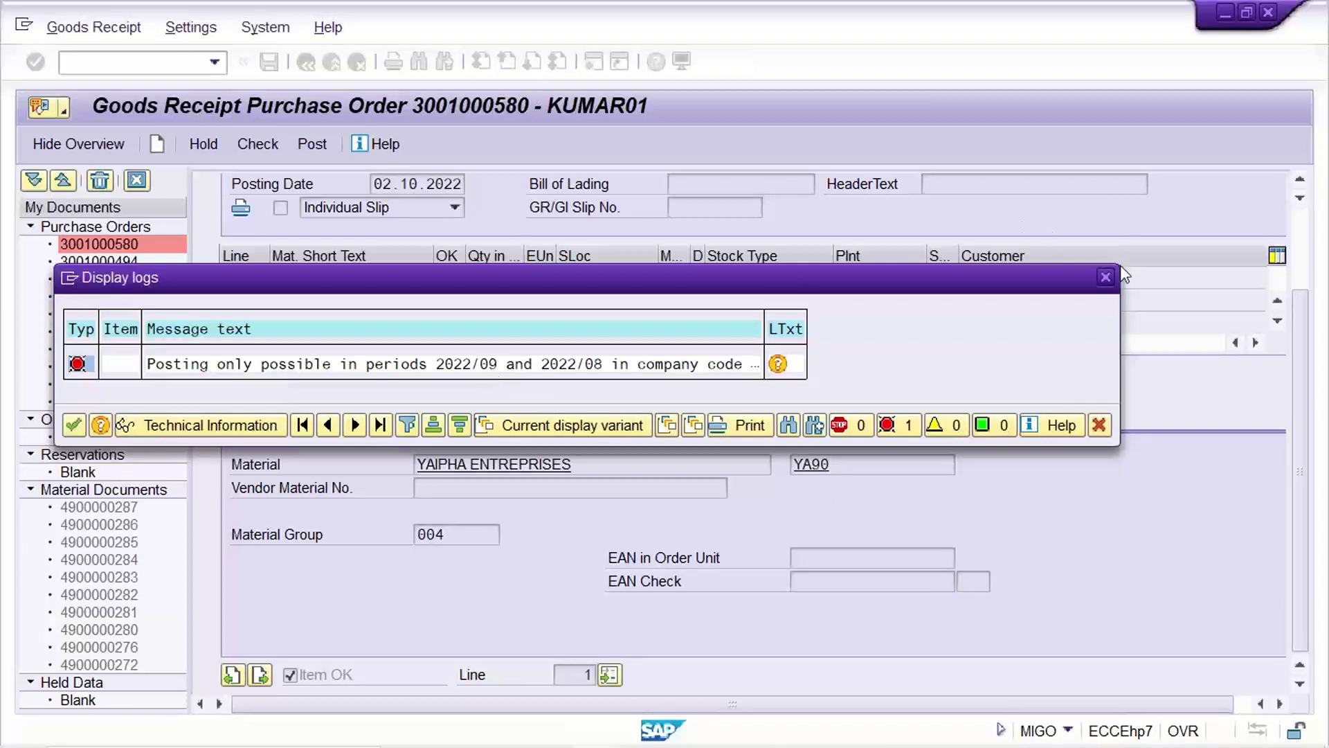
key("Return")
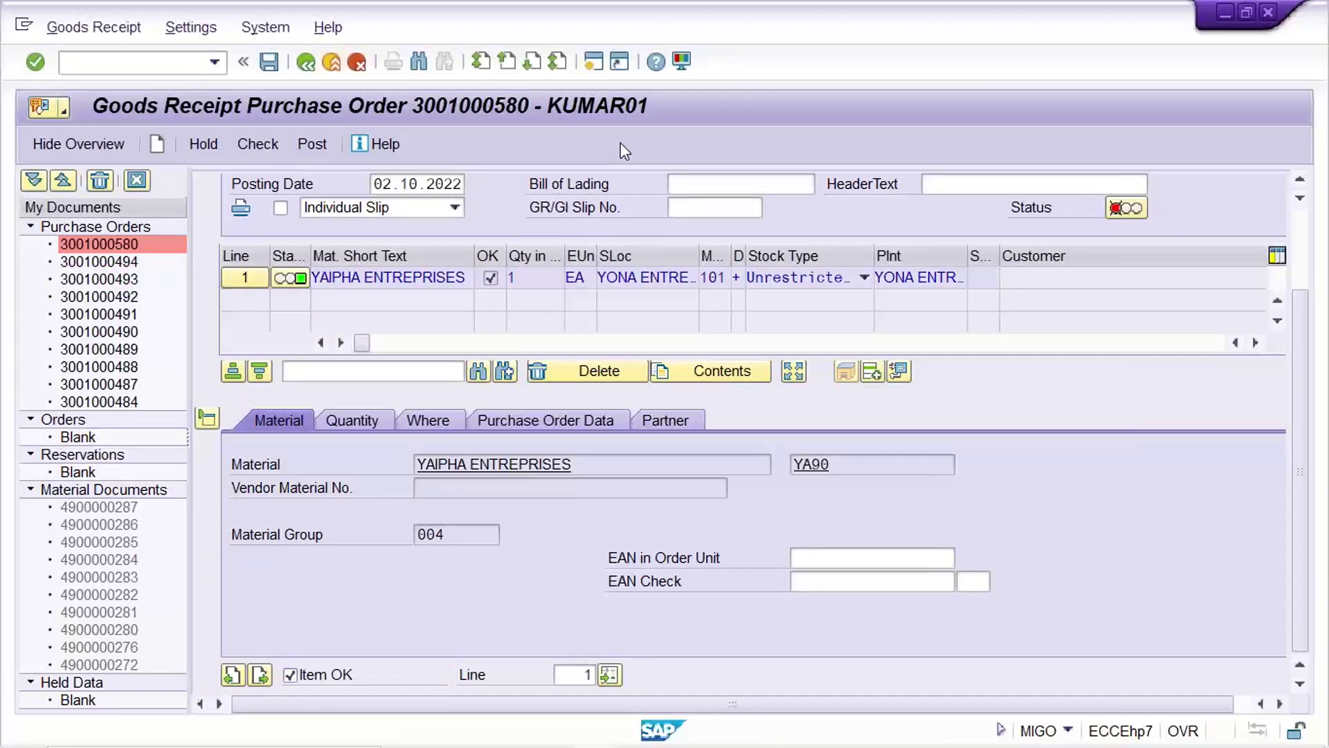
Leave the goods receipt and examine the posting periods of company code YA90 in transaction MMRV
key("F3")
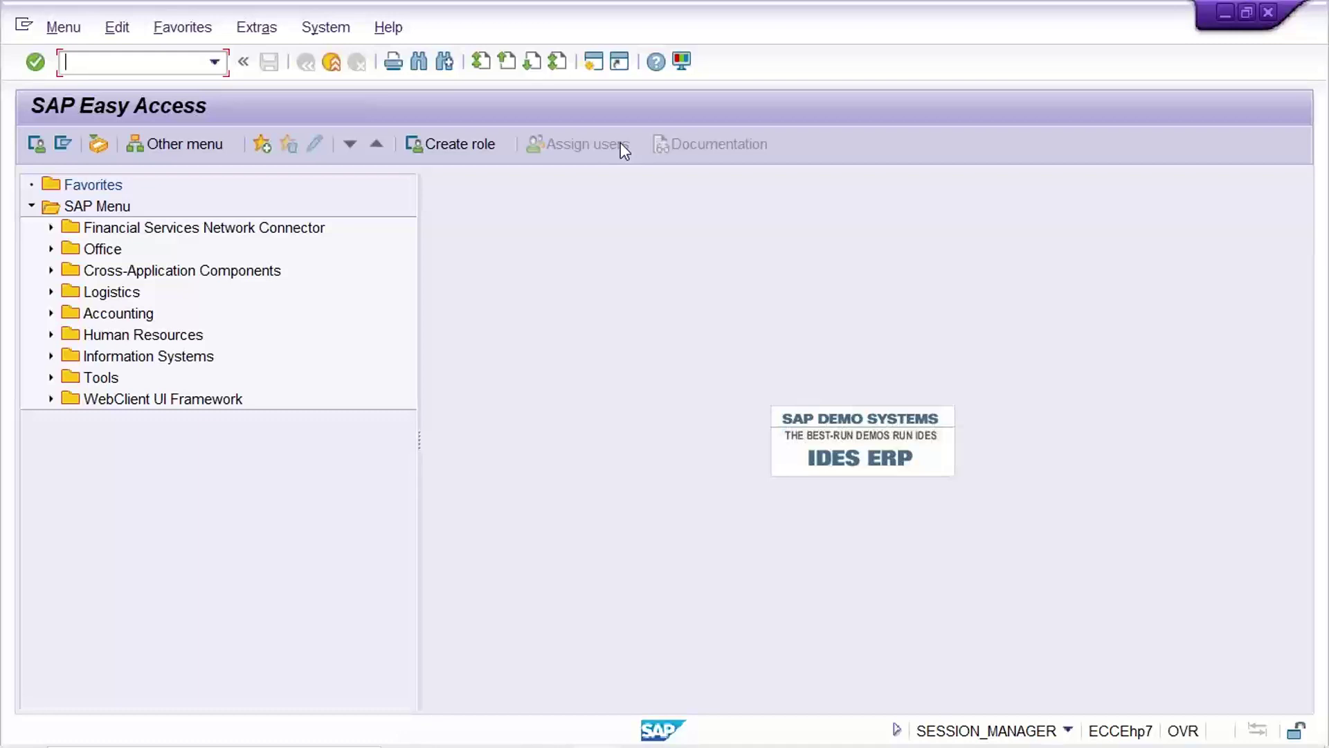
type("MMRV")
key("Return")
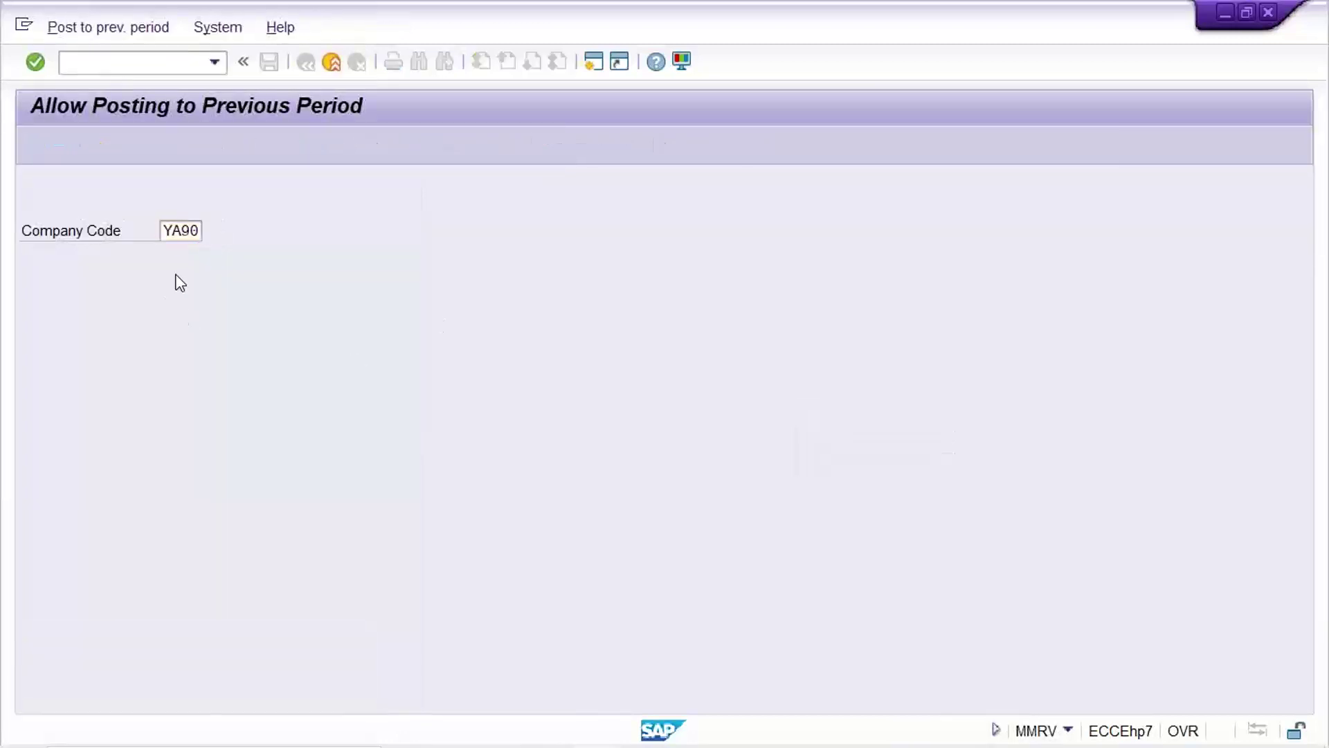
key("Return")
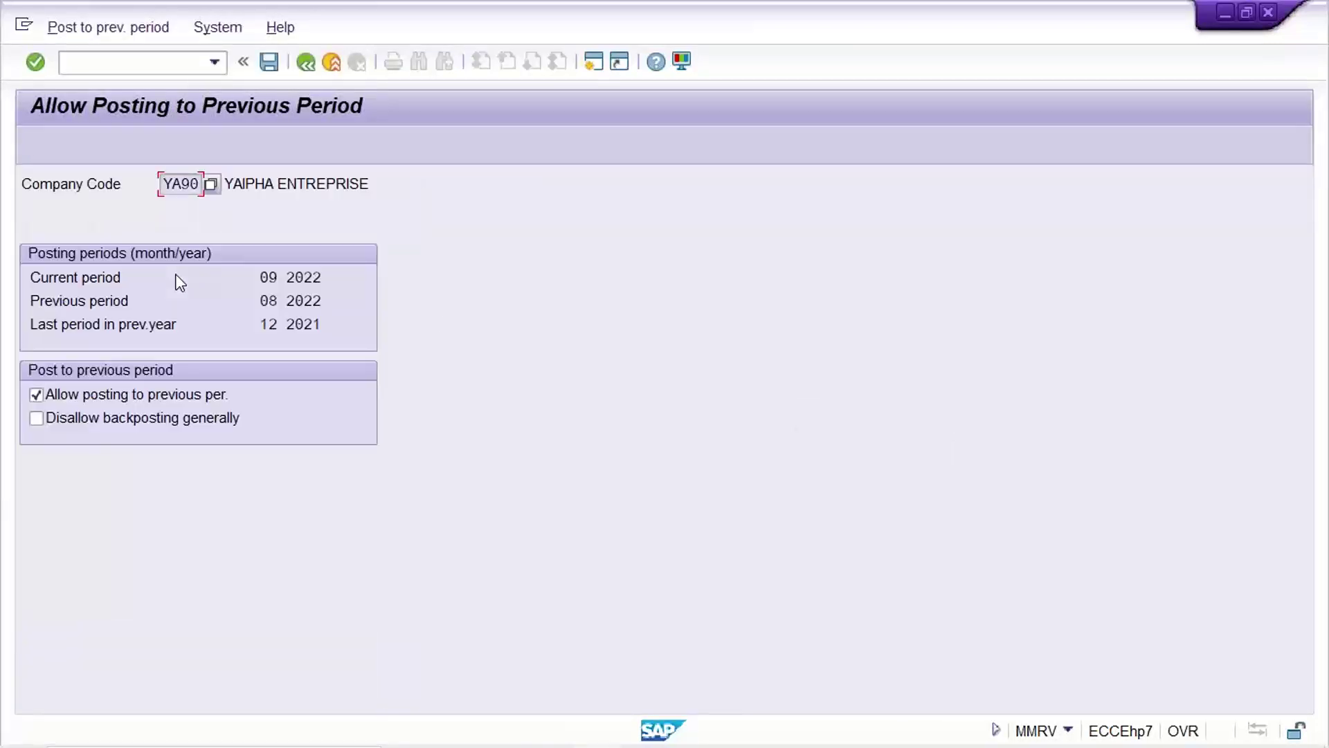
left_click(272, 301)
left_click(277, 276)
Try to check and close the material master period in MMPV for company code YA90, period 10, fiscal year 2022
left_click(144, 64)
type("/NMMPV")
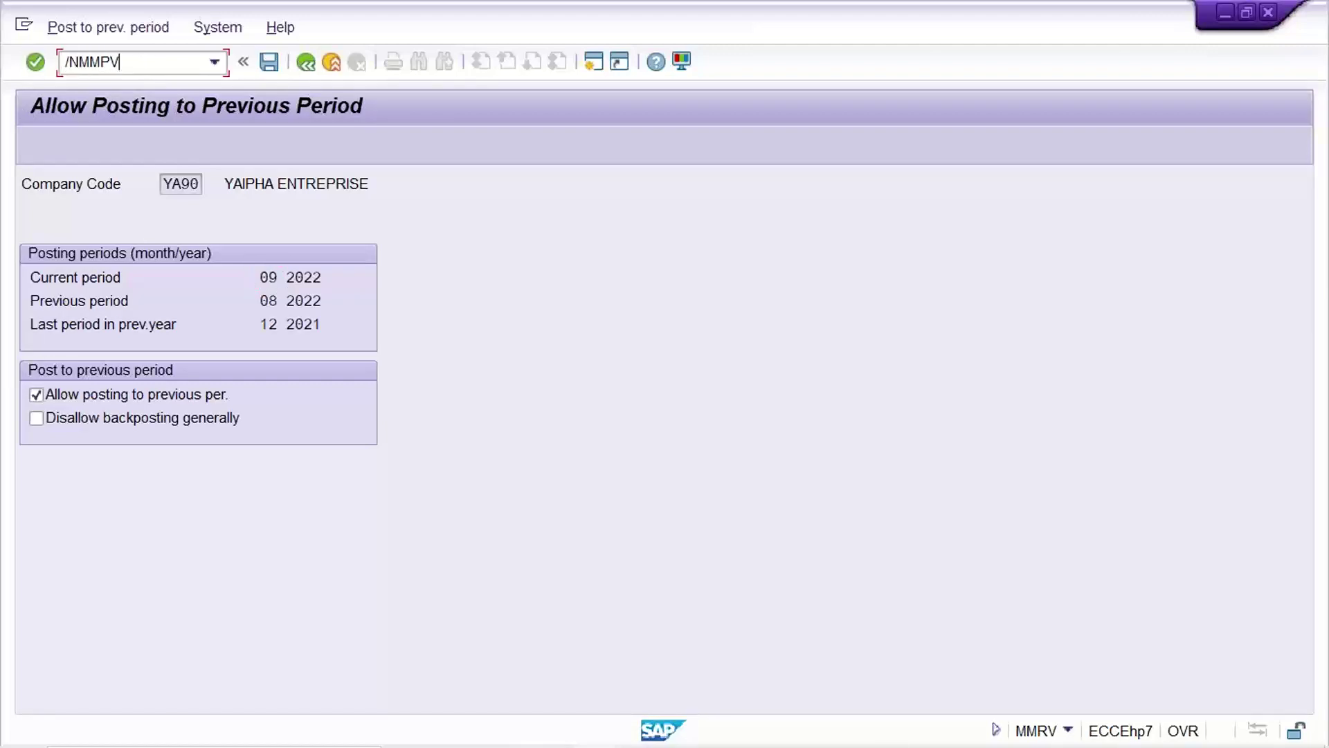
key("Return")
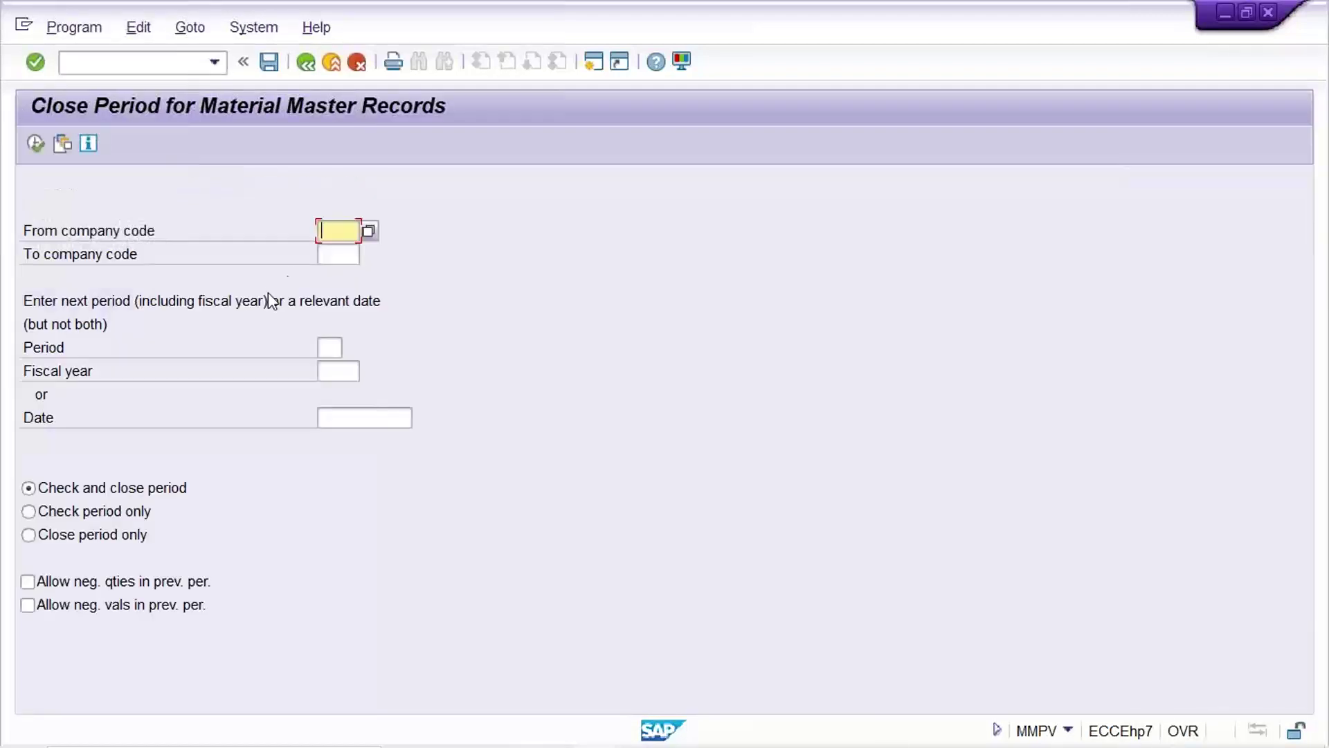
left_click(330, 239)
left_click(336, 249)
left_click(329, 348)
type("10")
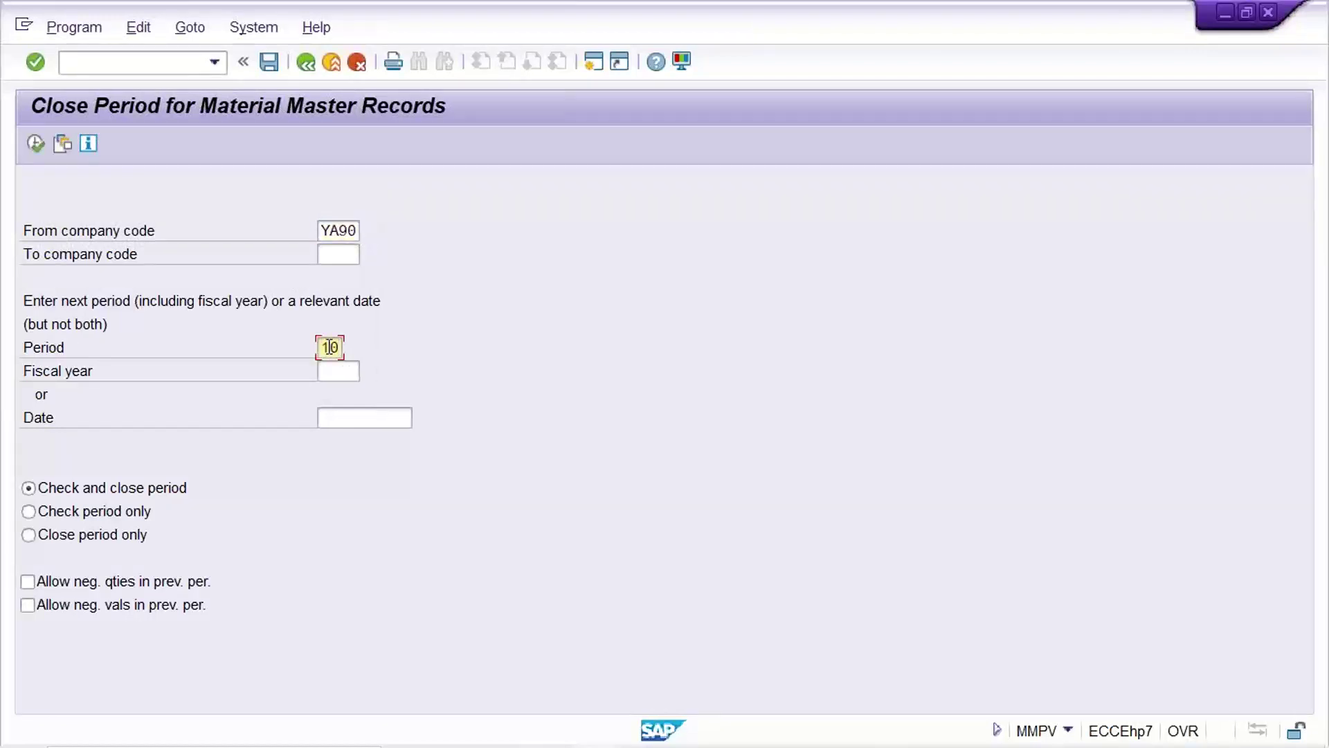
key("Tab")
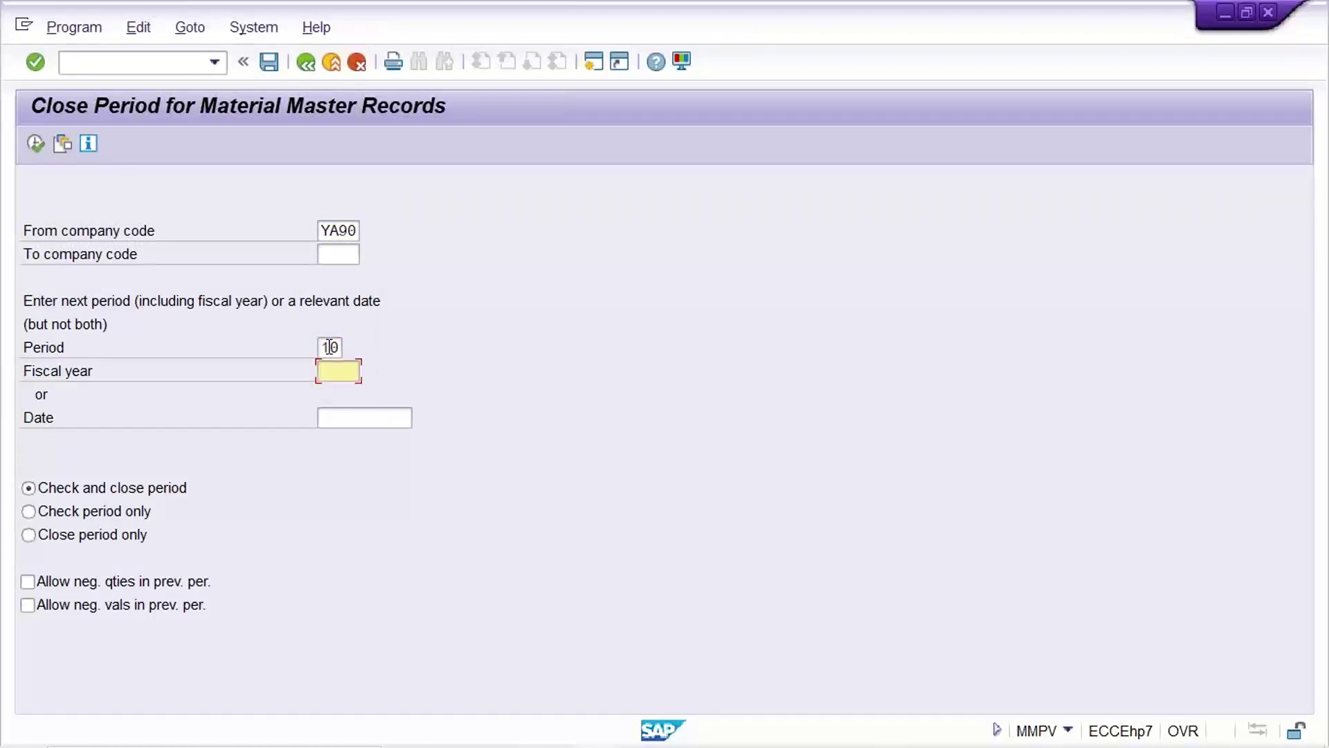
type("2022")
key("Return")
left_click(33, 144)
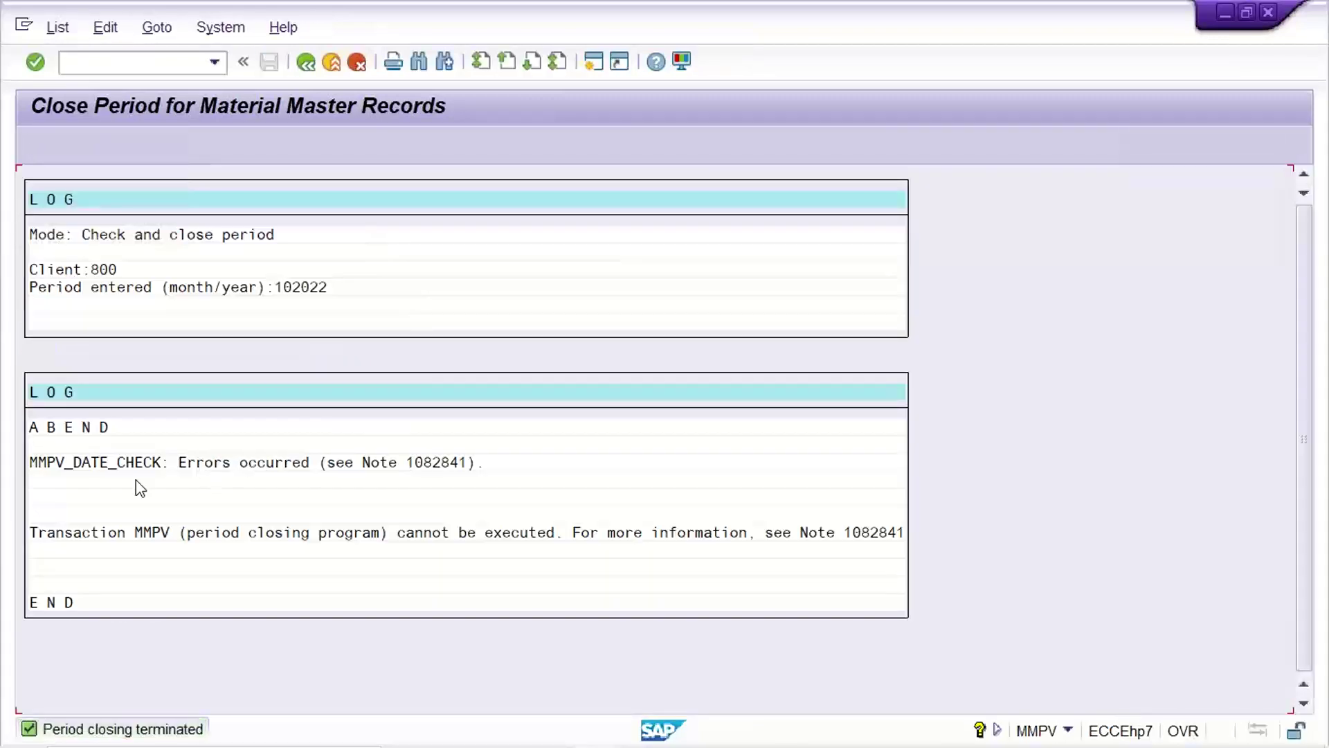
Return to transaction MMRV and recheck the current posting period of company code YA90
left_click(172, 64)
type("/NMMRV")
key("Return")
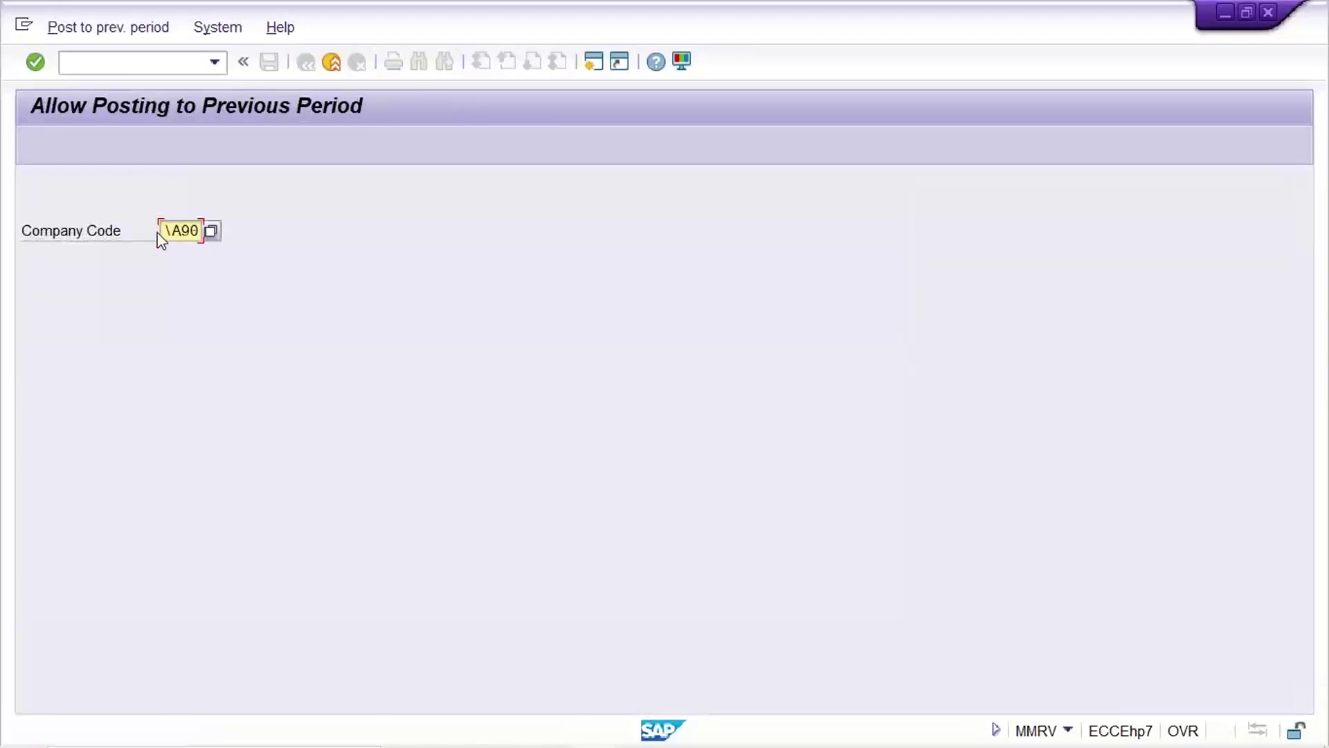
key("Delete")
key("Delete")
key("Delete")
key("Down")
key("Return")
key("Return")
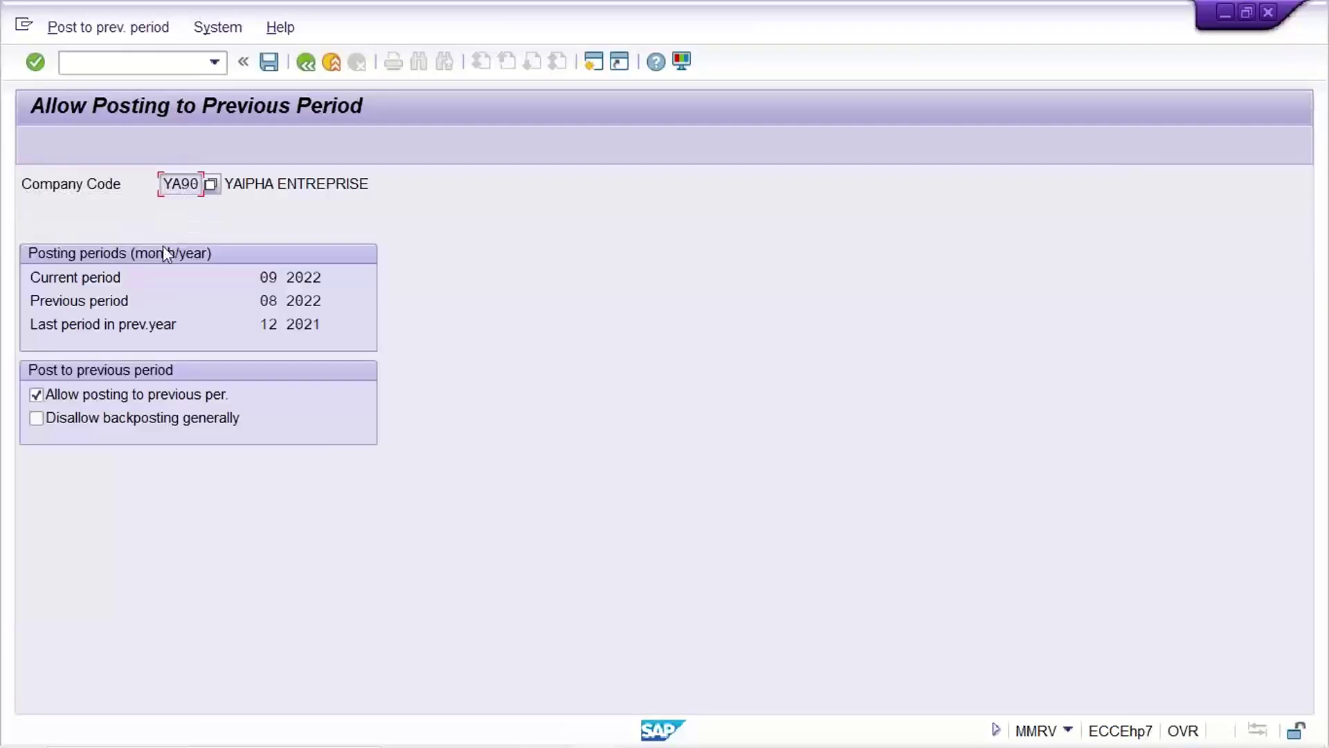
left_click(308, 278)
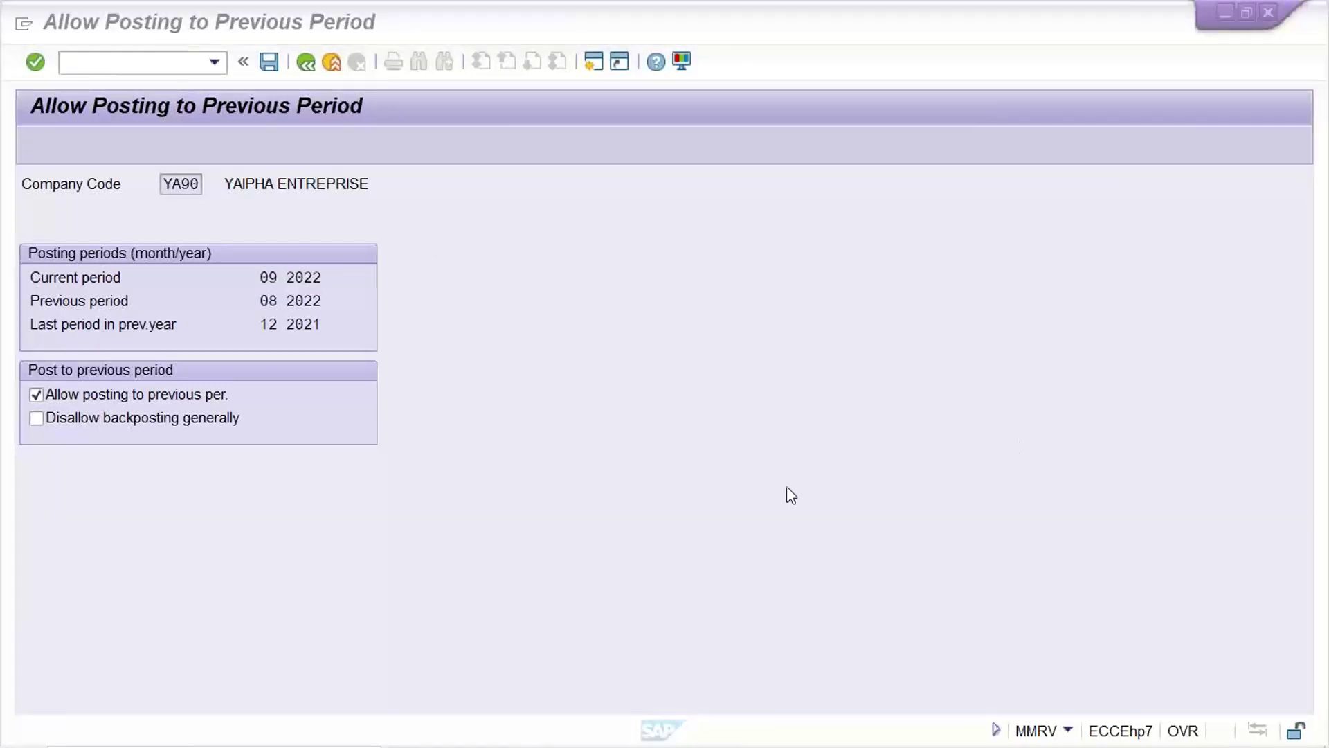
left_click(718, 505)
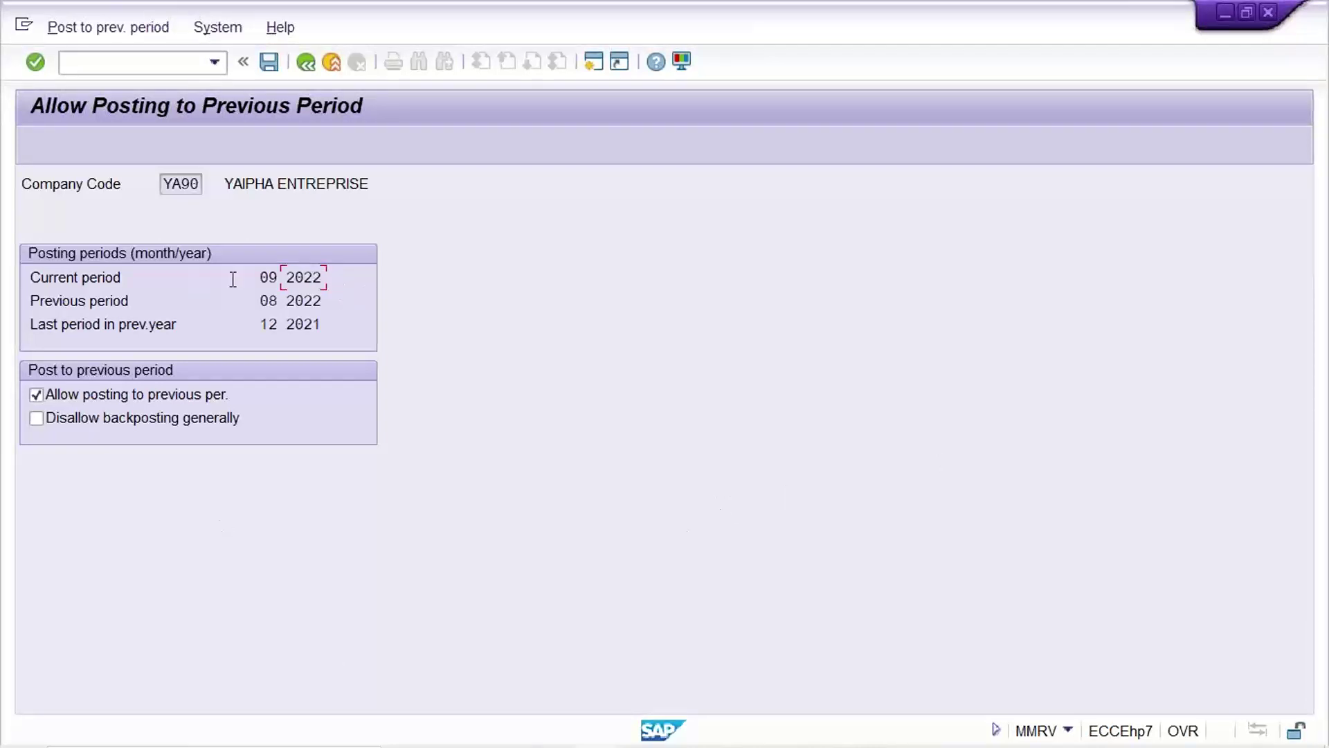
left_click(269, 277)
key("ctrl+a")
left_click_drag(167, 185, 256, 188)
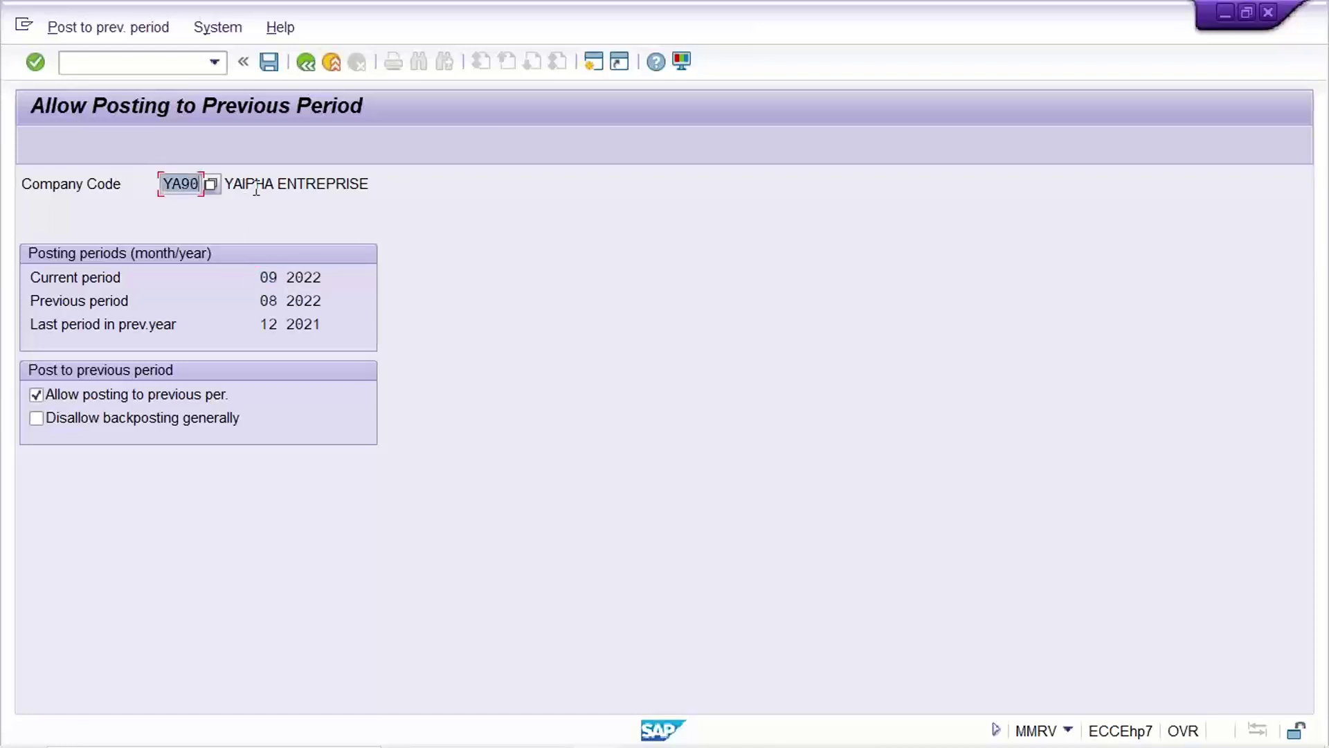
left_click(134, 68)
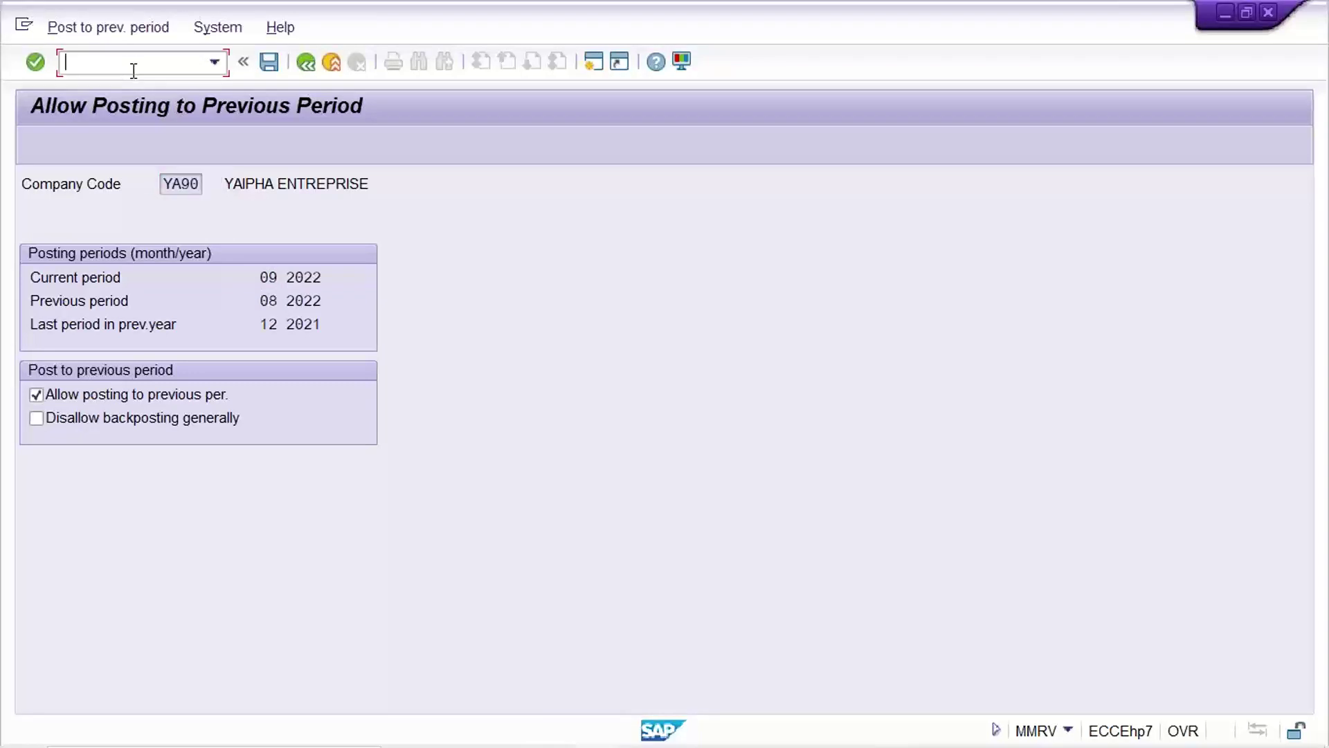
type("/NOB")
type("52")
key("Return")
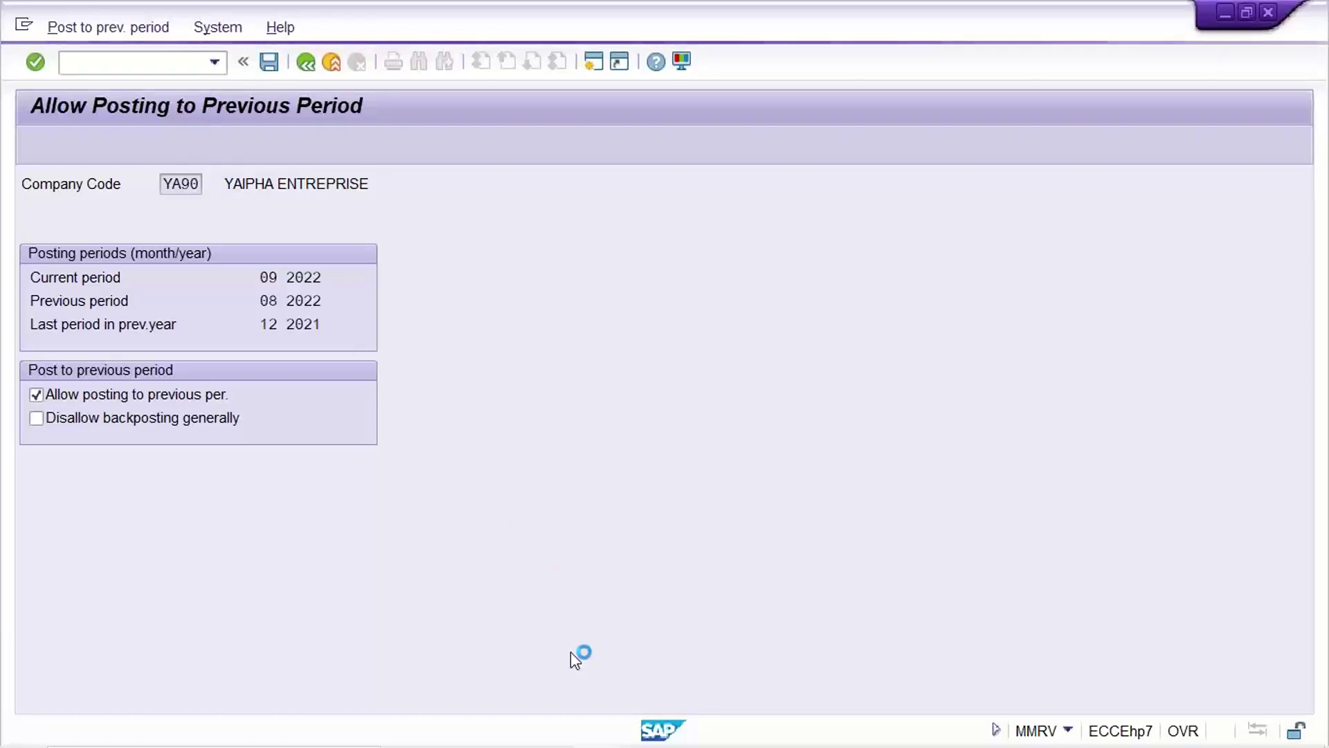
left_click(23, 28)
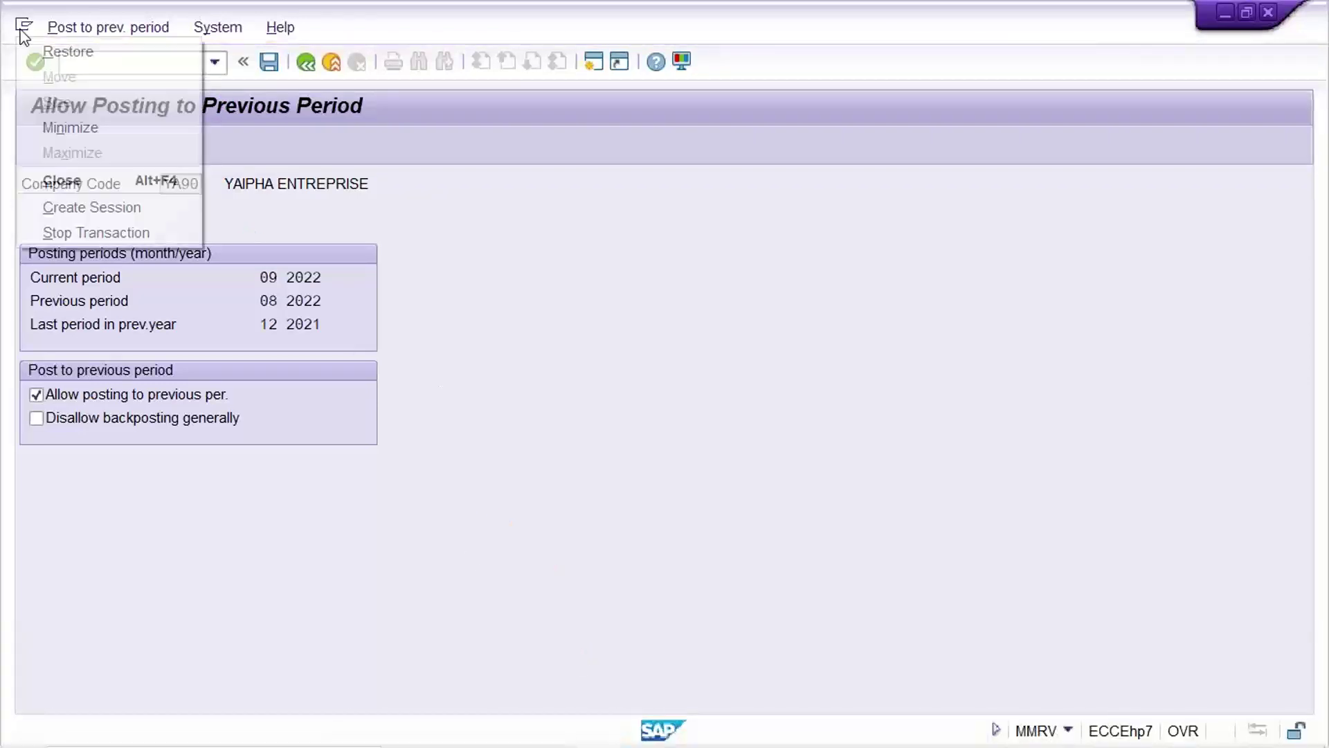
left_click(91, 232)
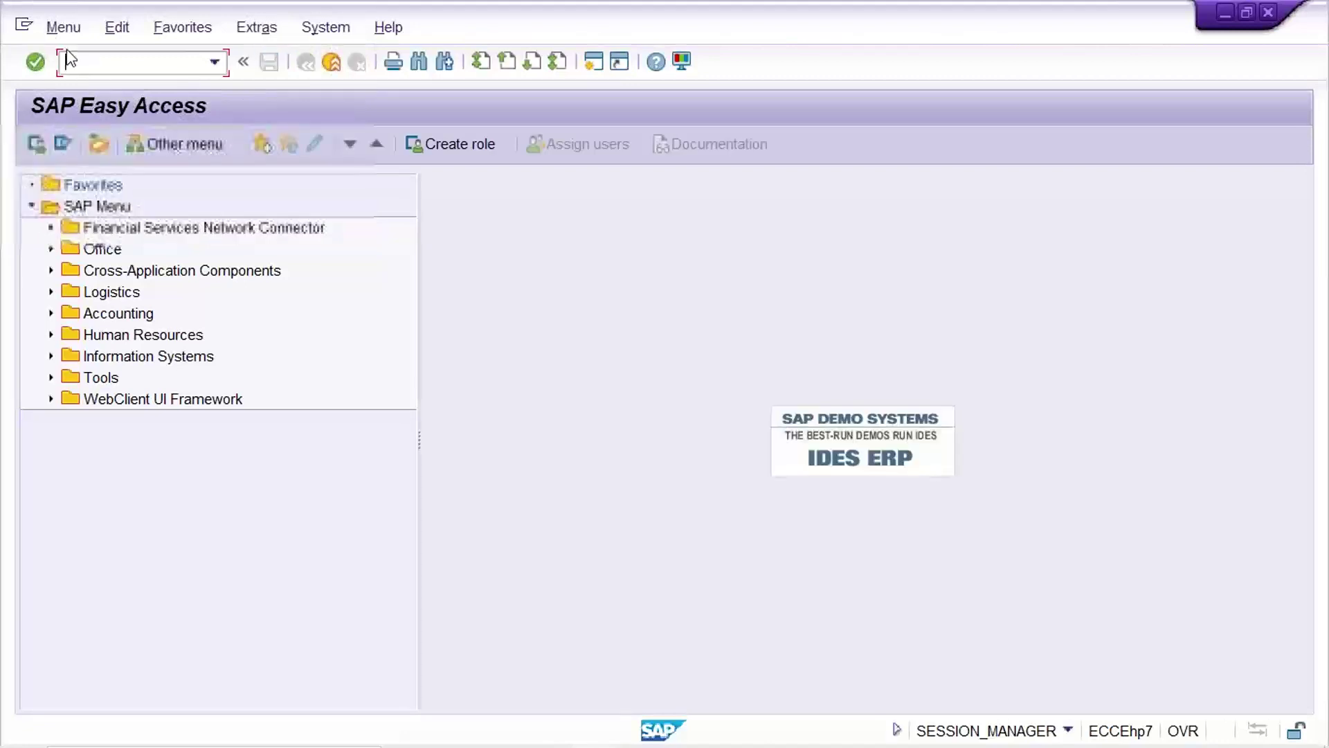
Open OBY6 in display mode, locate company code YA90 and examine the fiscal year variant in its details
type("O")
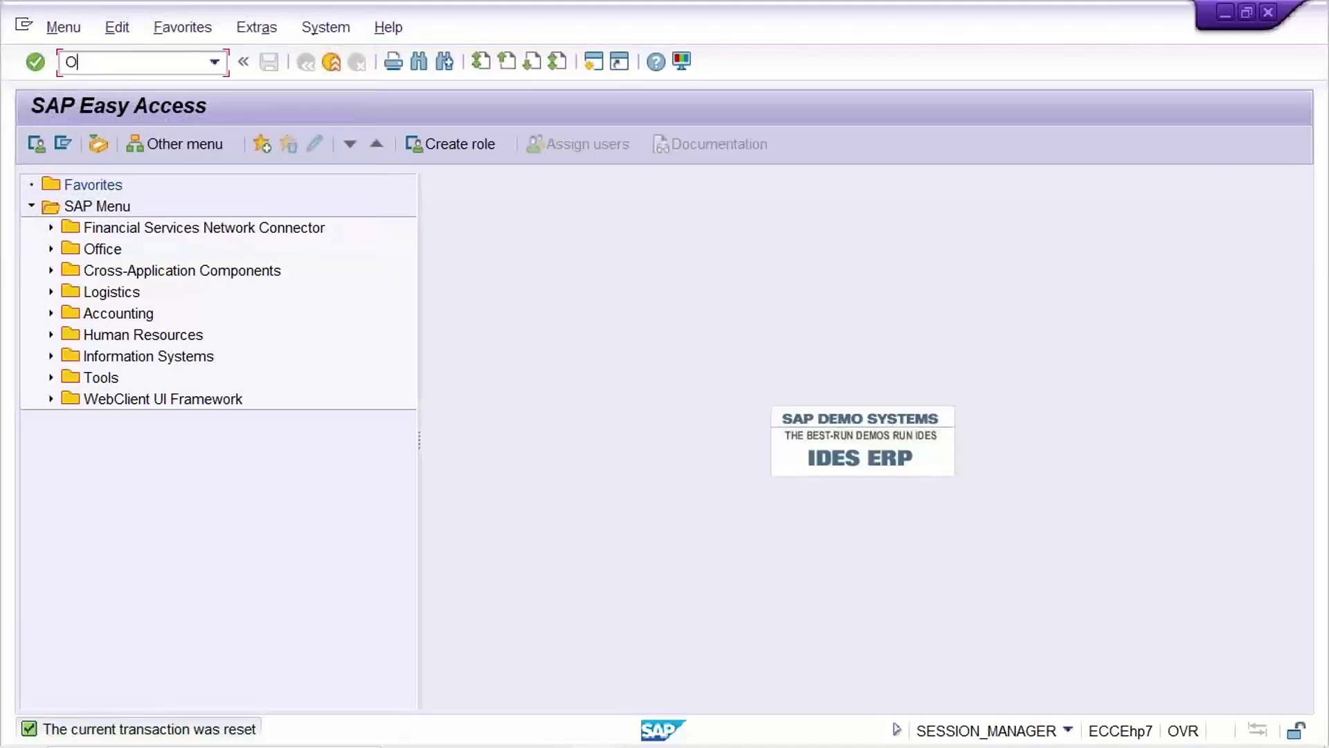
type("BY6")
key("Return")
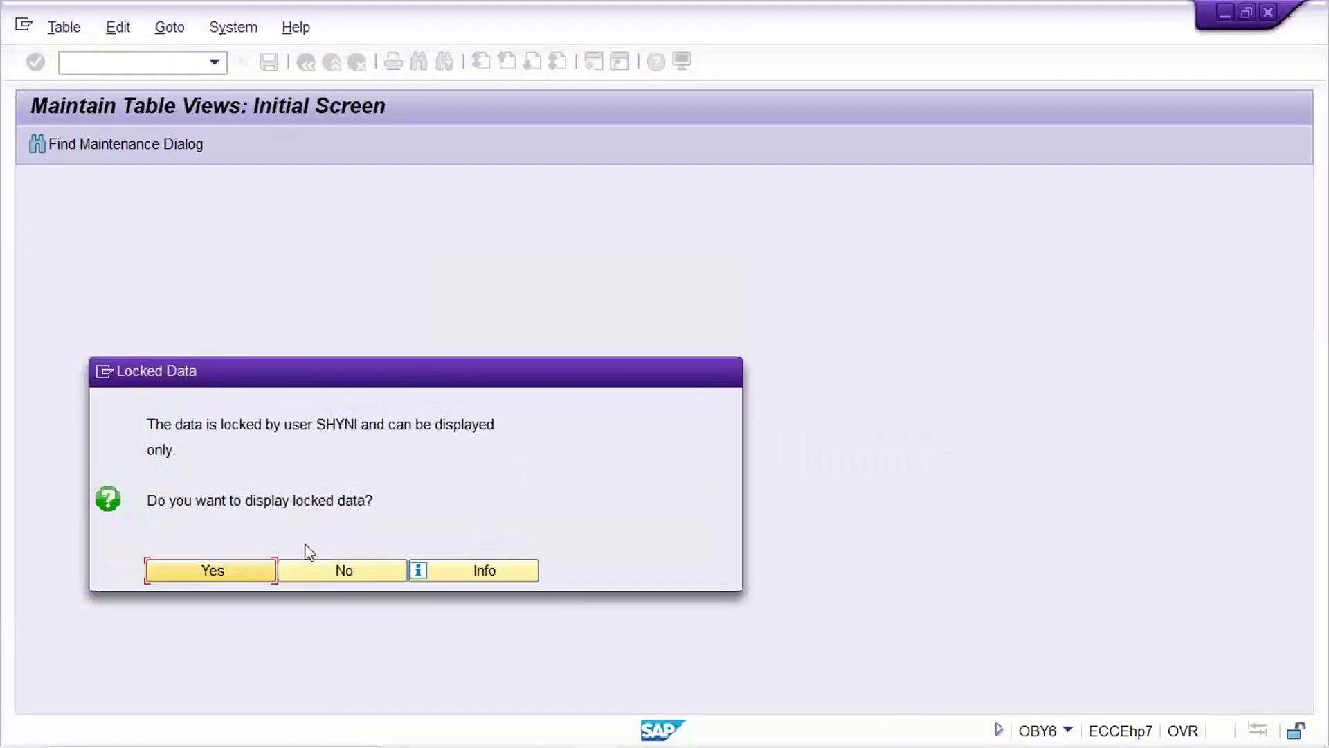
left_click(255, 572)
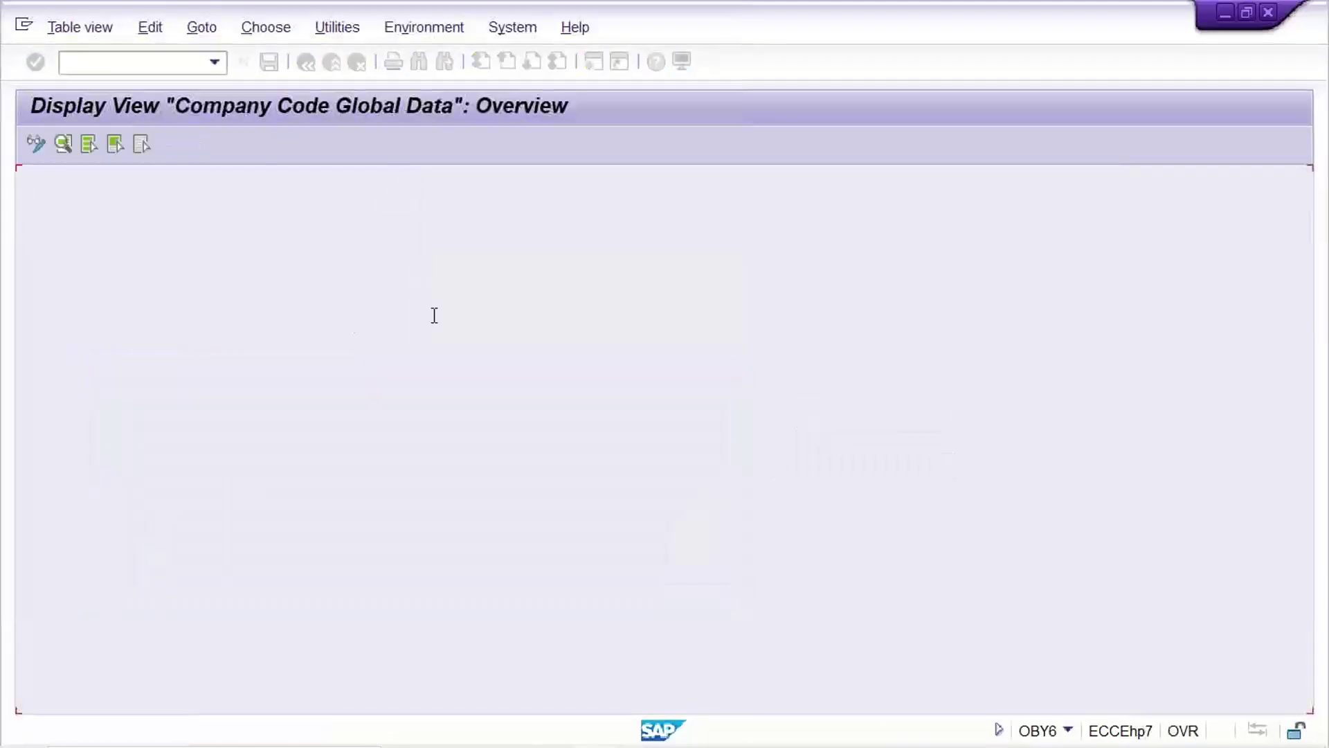
left_click(422, 699)
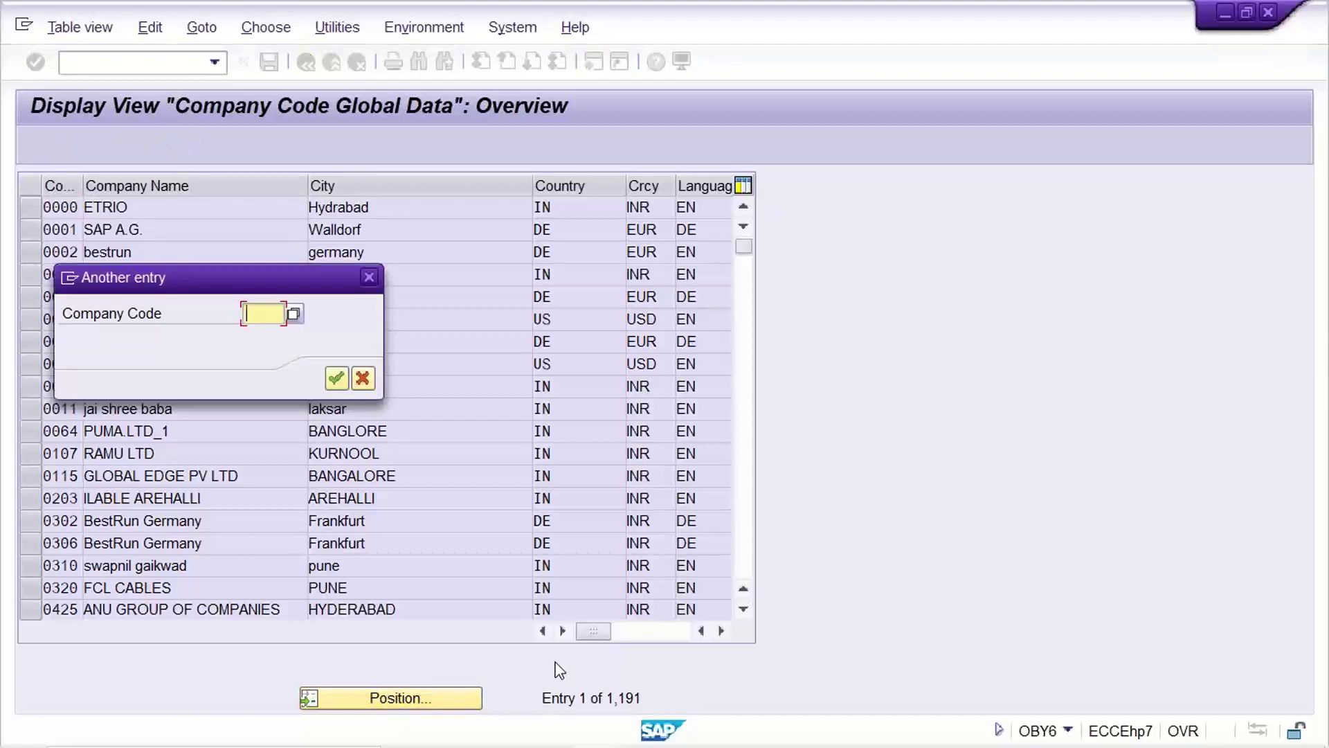
type("YA90")
key("Return")
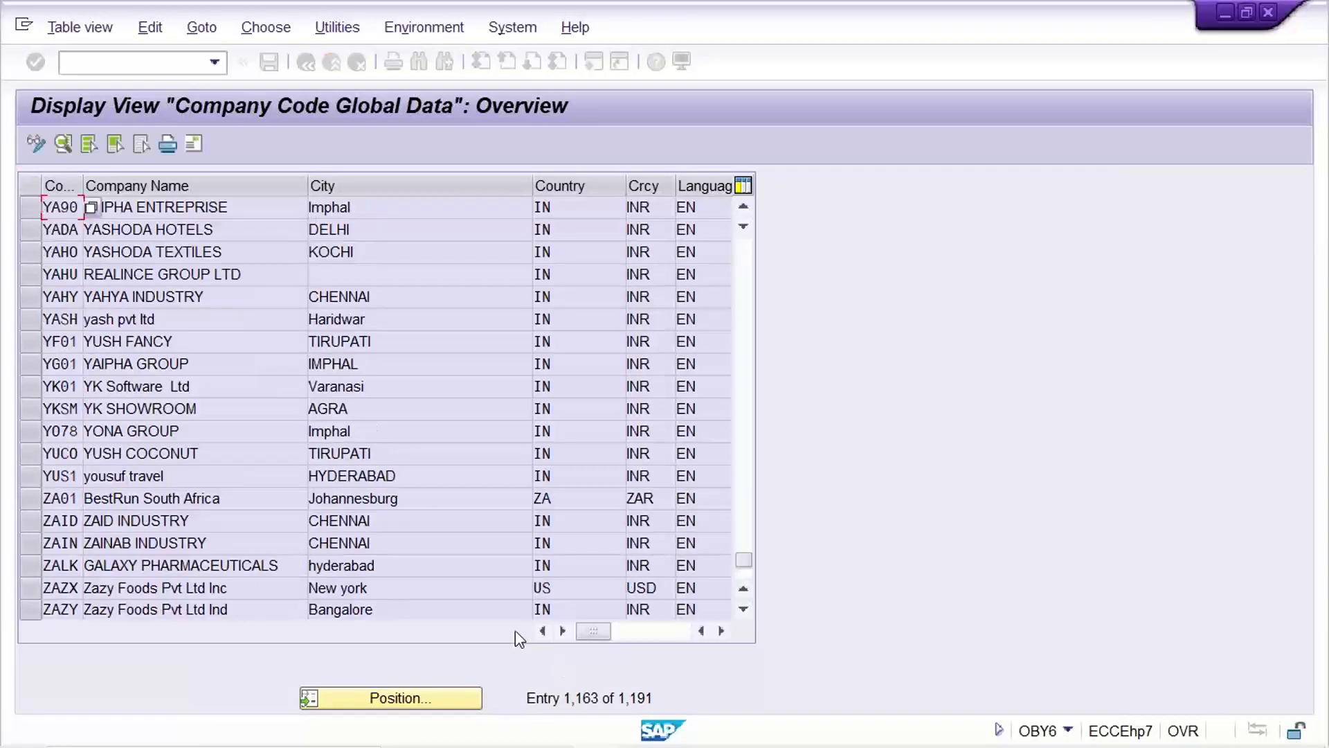
double_click(274, 214)
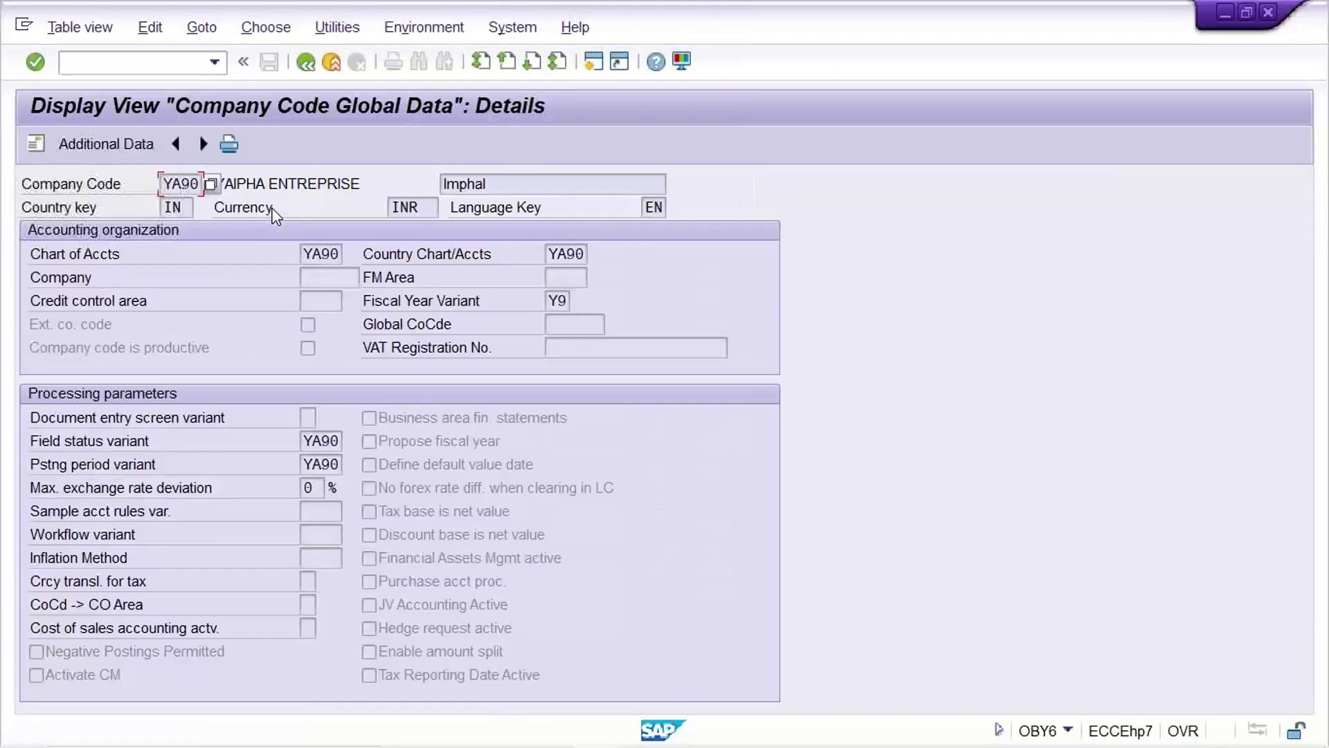
double_click(556, 300)
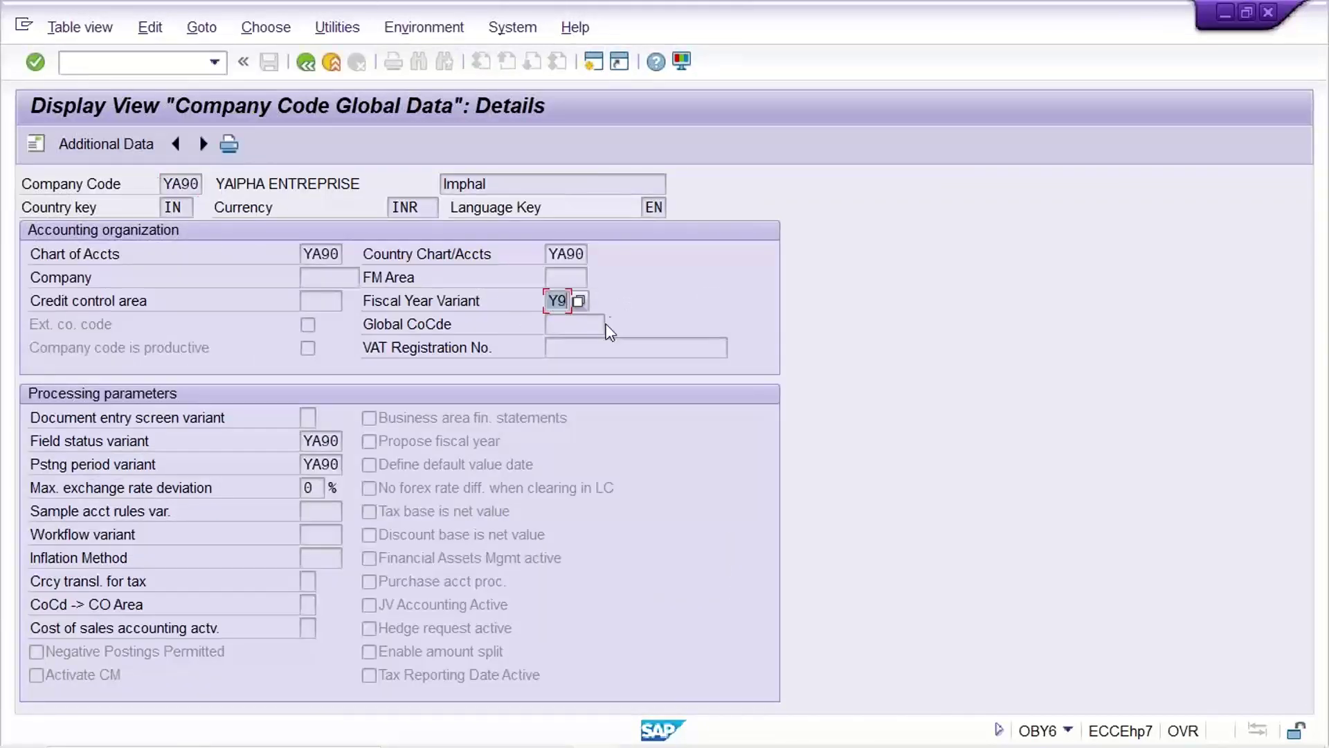
Open transaction OB37 and display the locked assignment of company codes to fiscal year variants
left_click(129, 63)
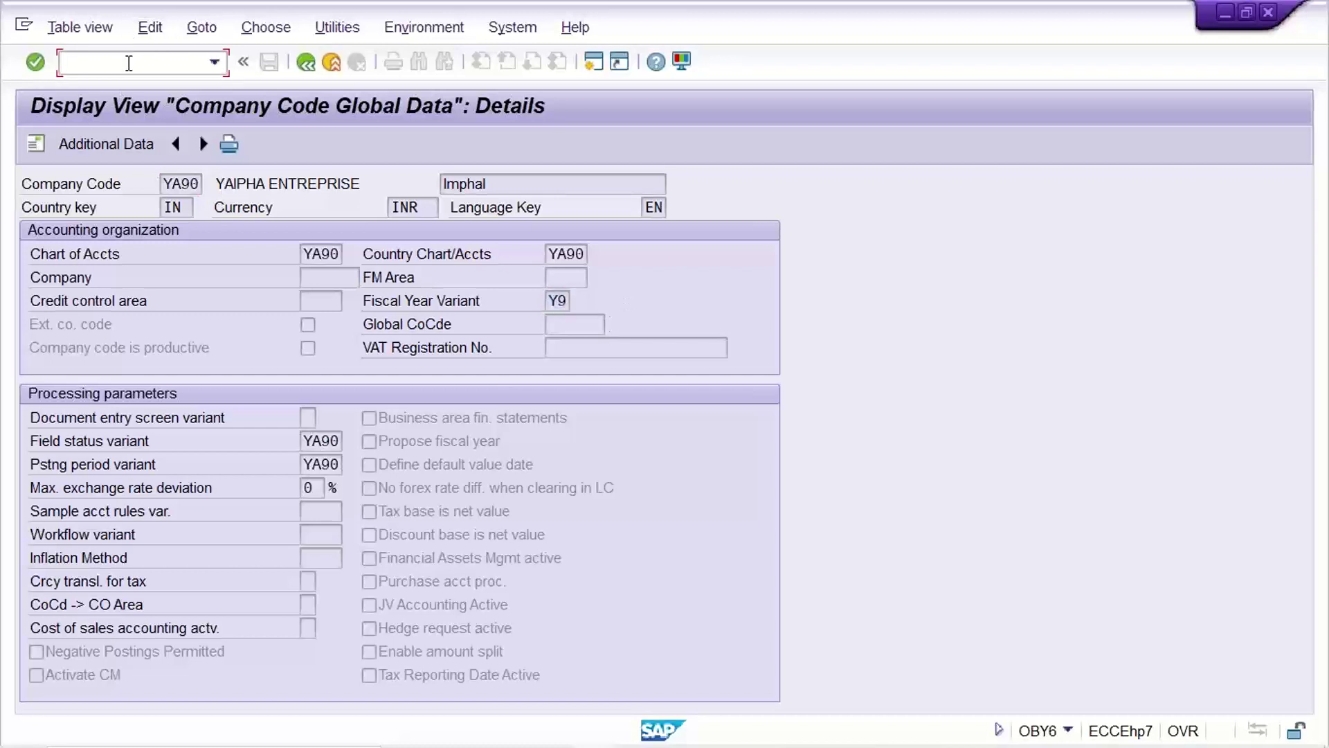
type("/N")
type("OB37")
key("Return")
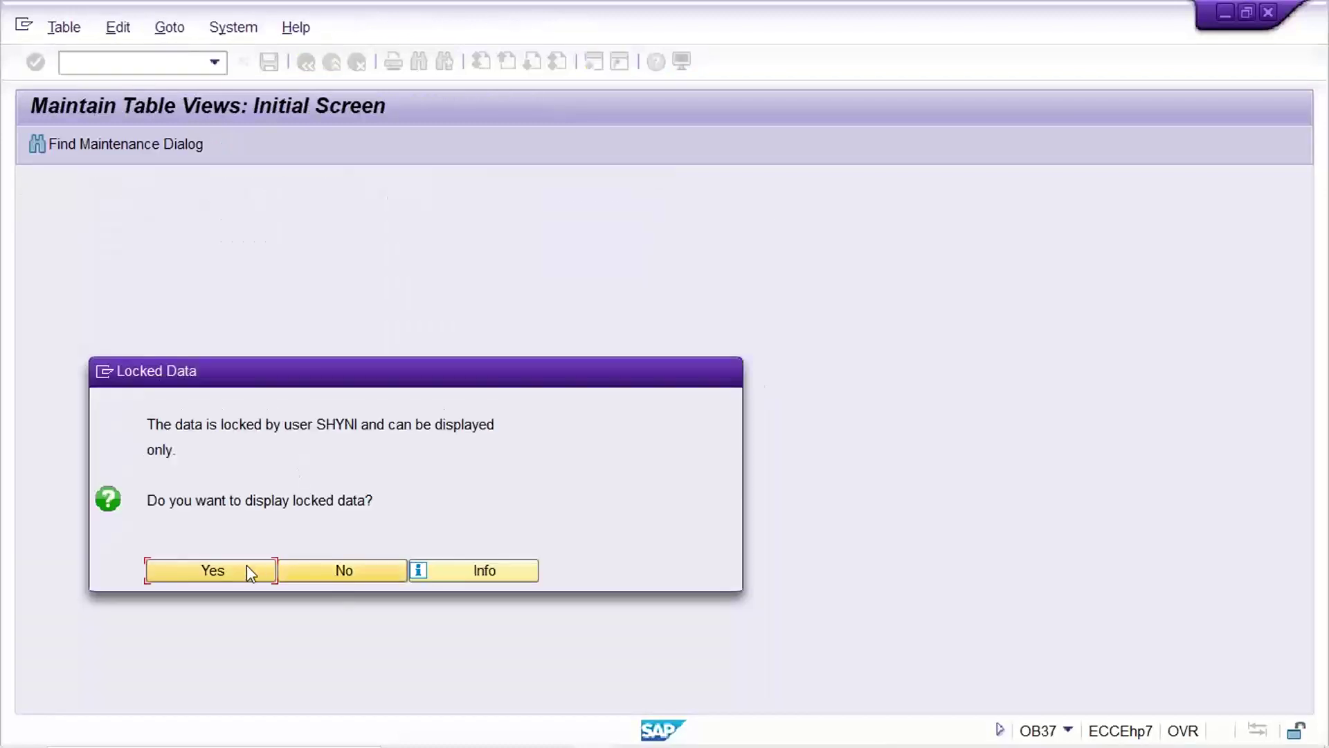
left_click(209, 570)
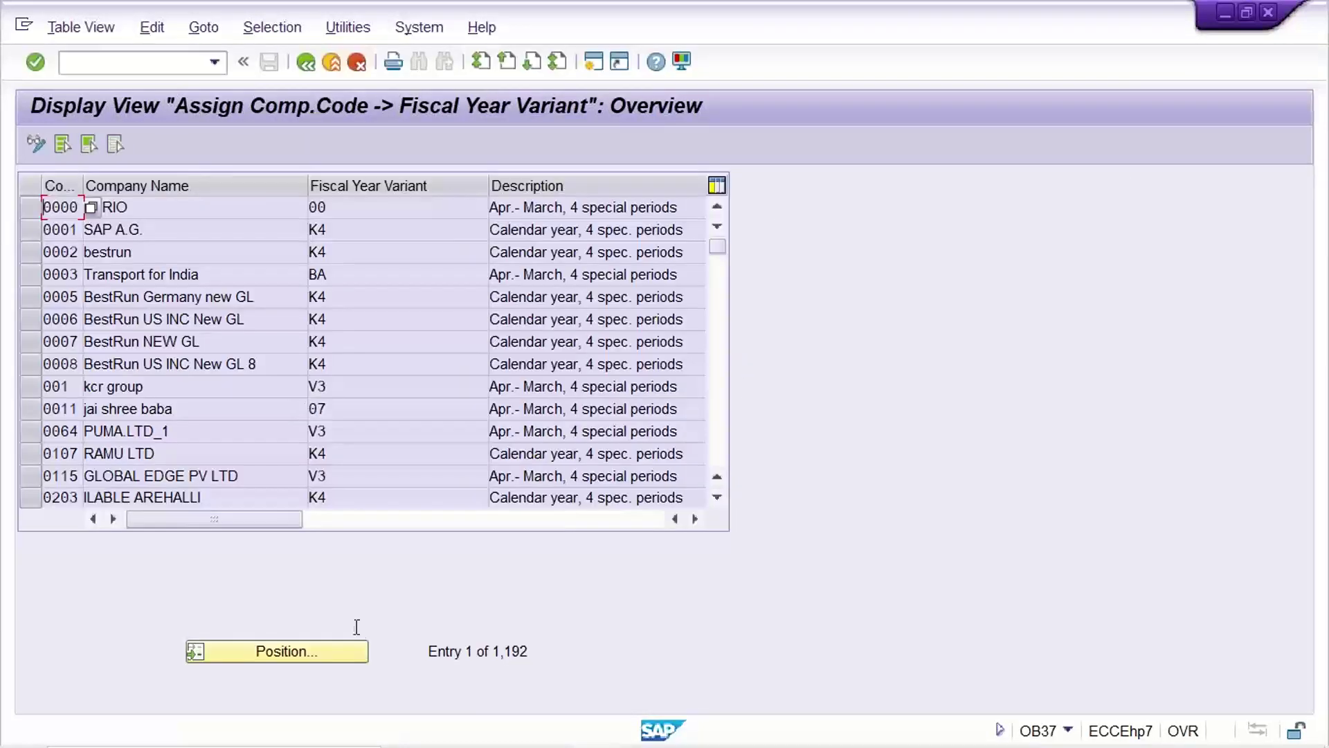
Open the fiscal year variants overview with transaction OB29
left_click(215, 63)
left_click(173, 116)
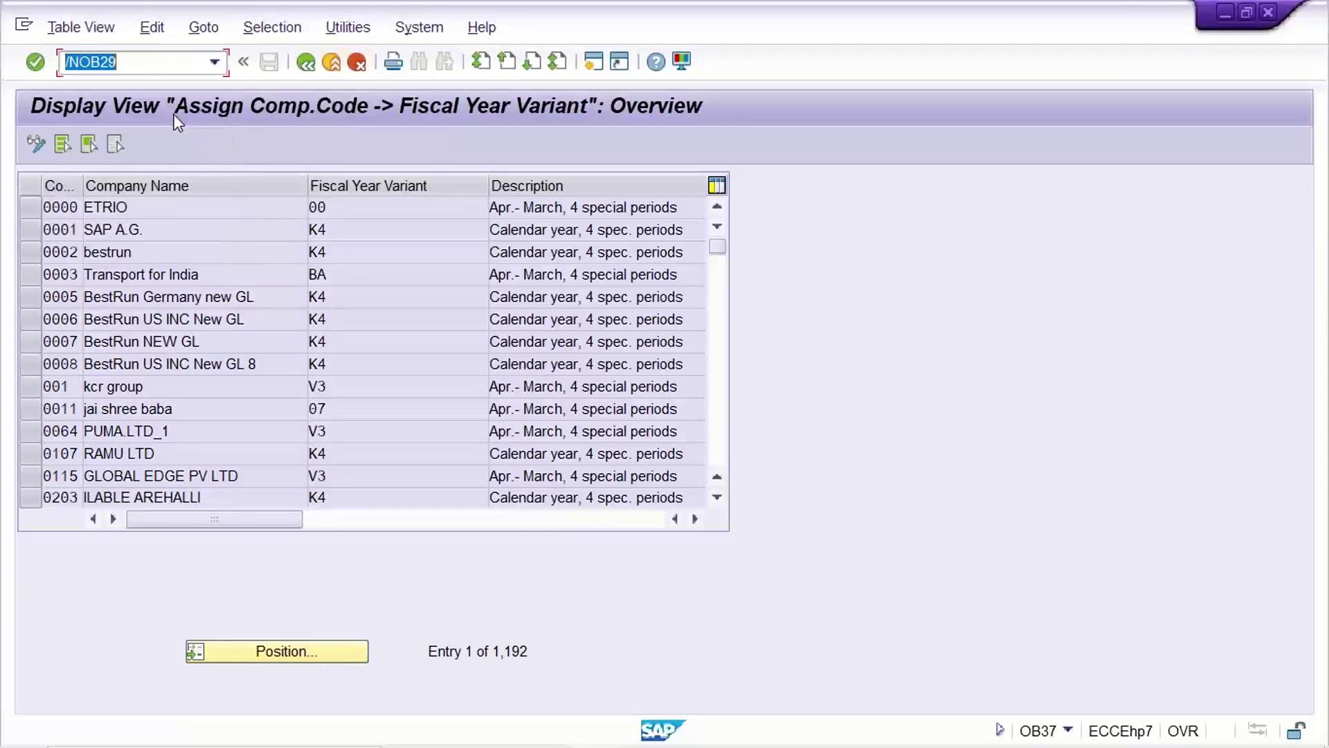
key("Return")
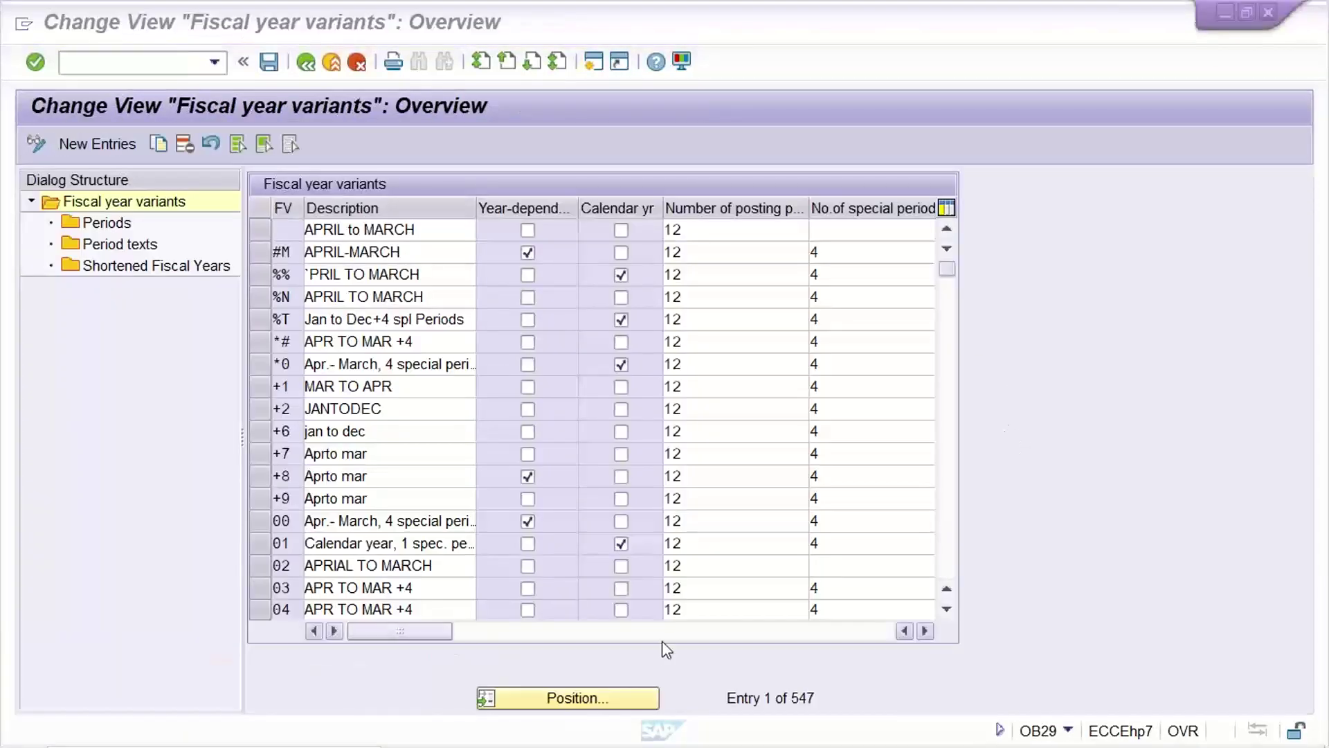
Locate fiscal year variant Y9, open its periods and examine which period month 10 is assigned to
left_click(547, 699)
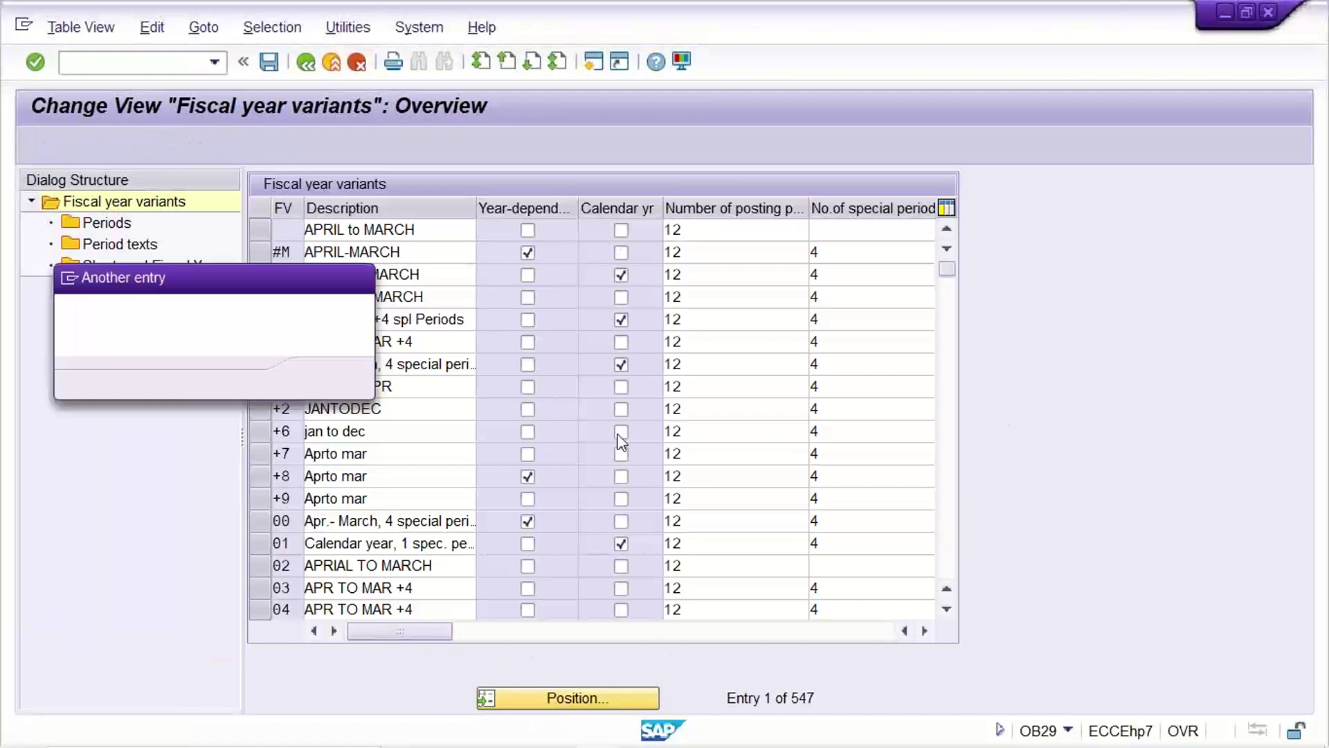
type("y9")
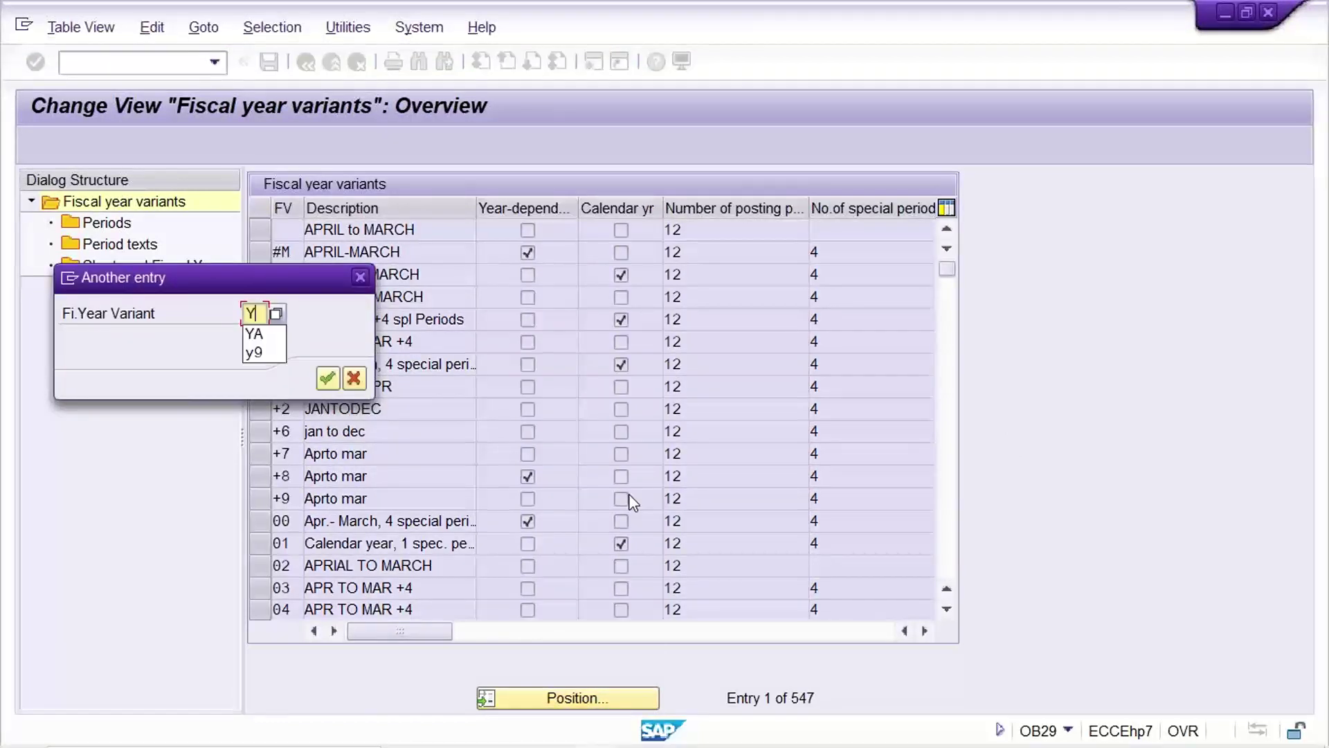
key("Return")
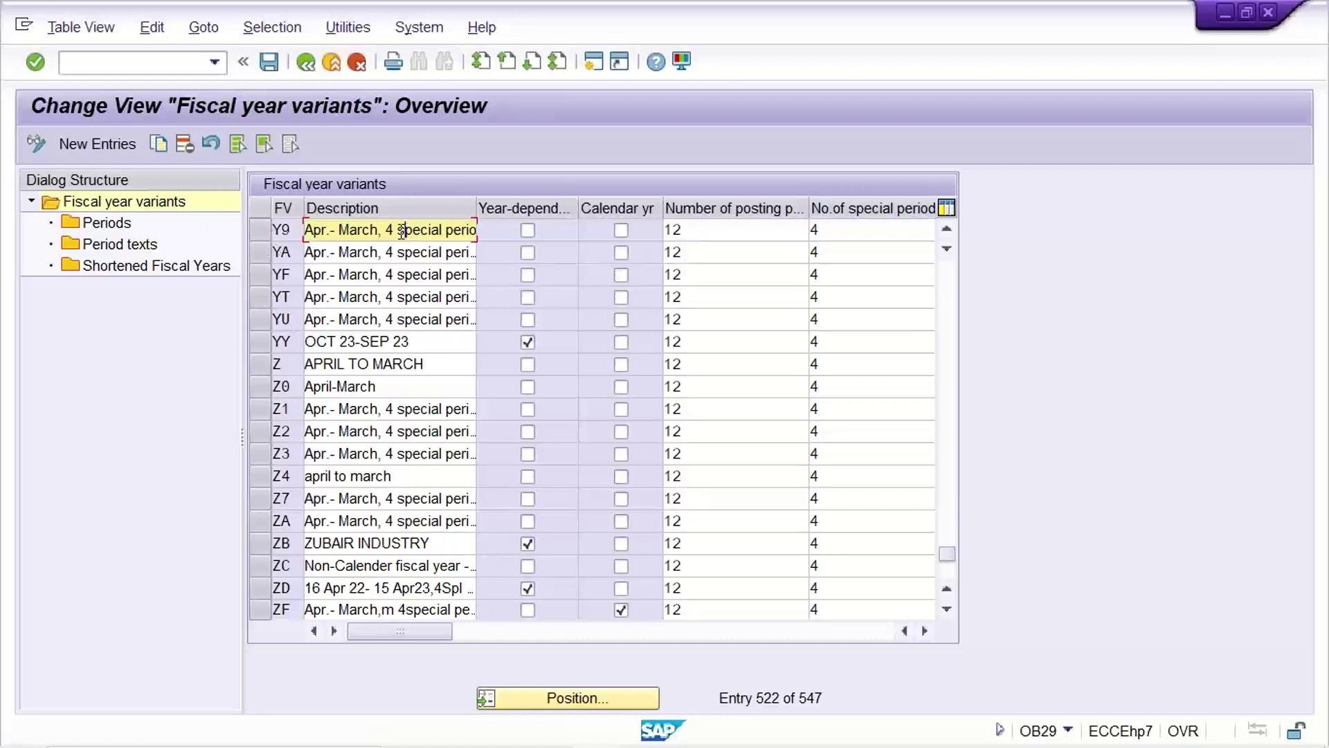
left_click(267, 230)
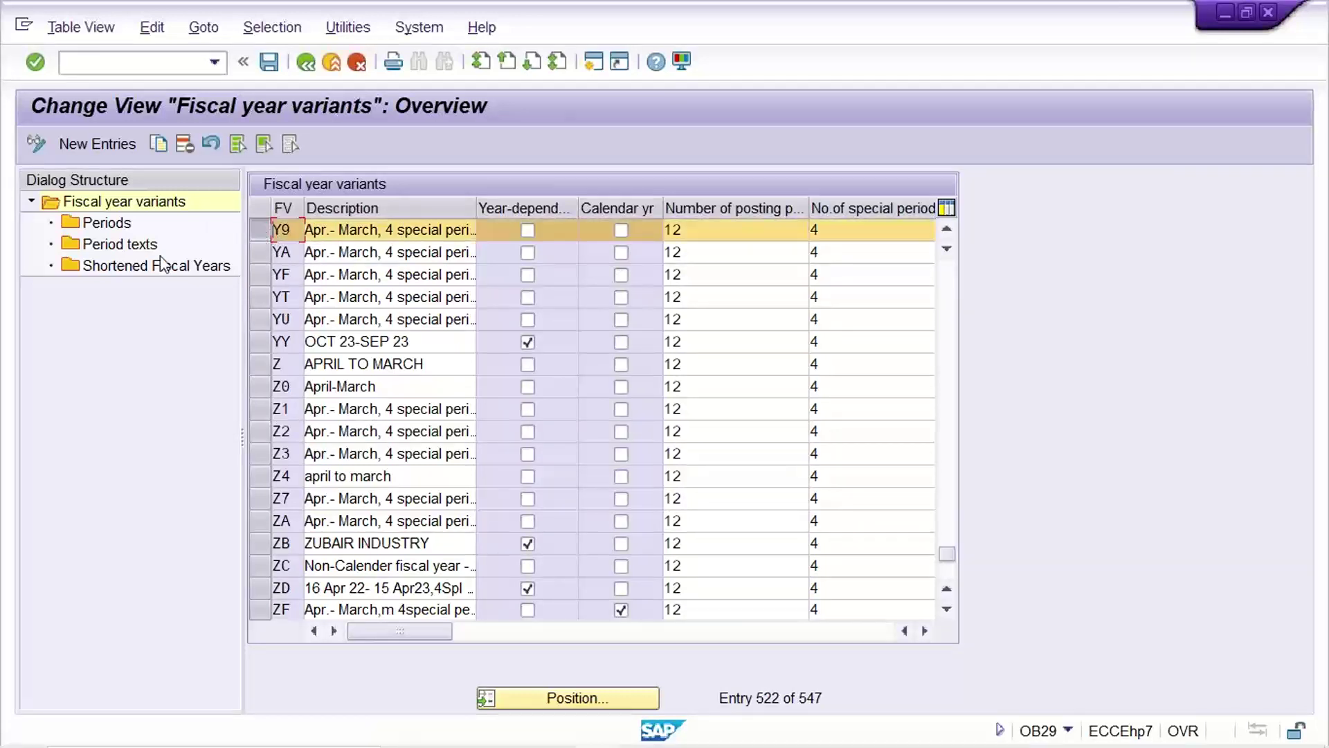
double_click(86, 222)
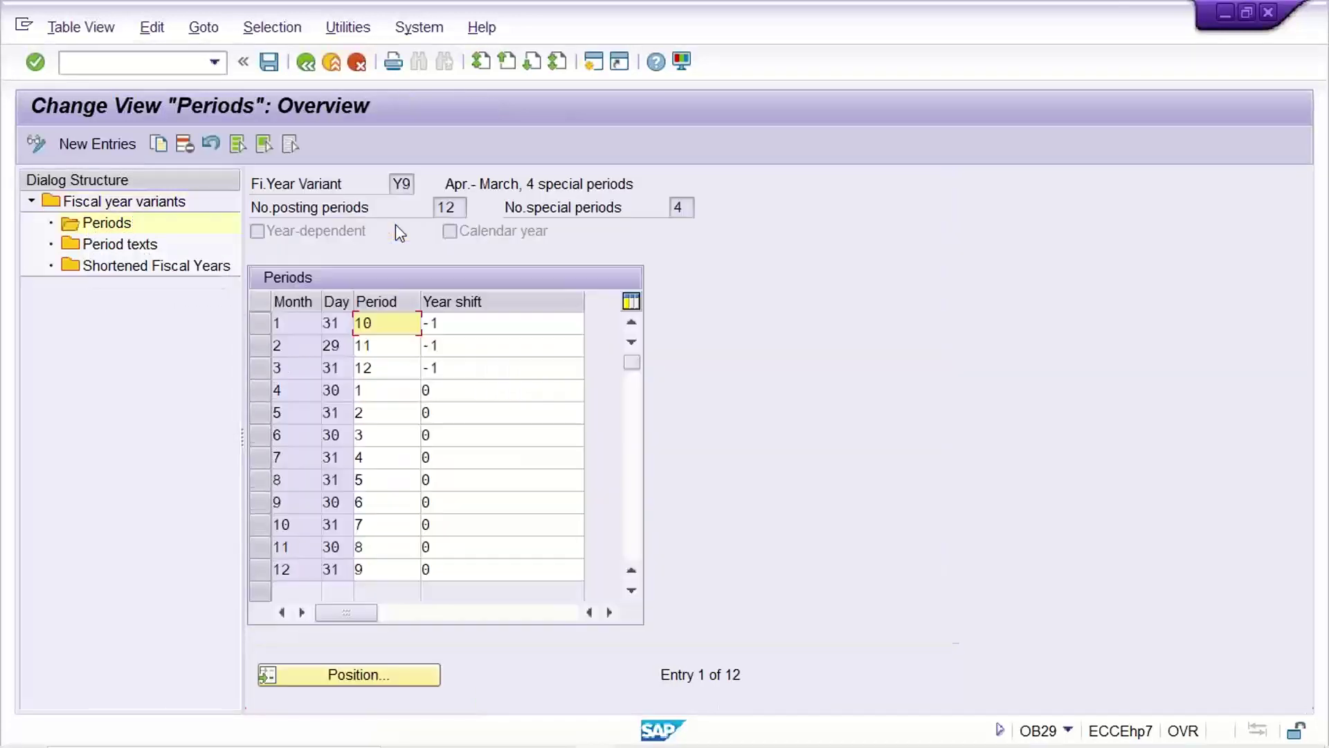
left_click(260, 532)
left_click(389, 530)
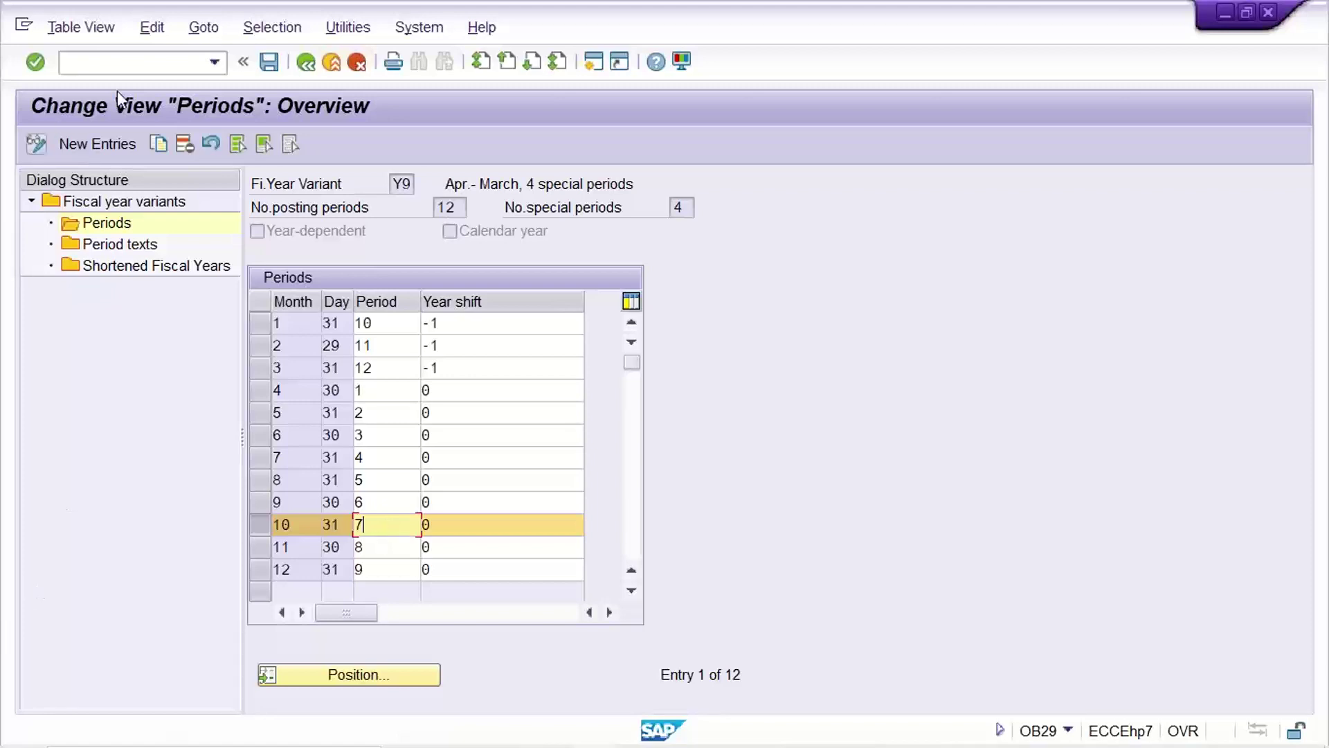
Open transaction MMRV for company code YA90 and compare its current and previous posting periods
left_click(168, 58)
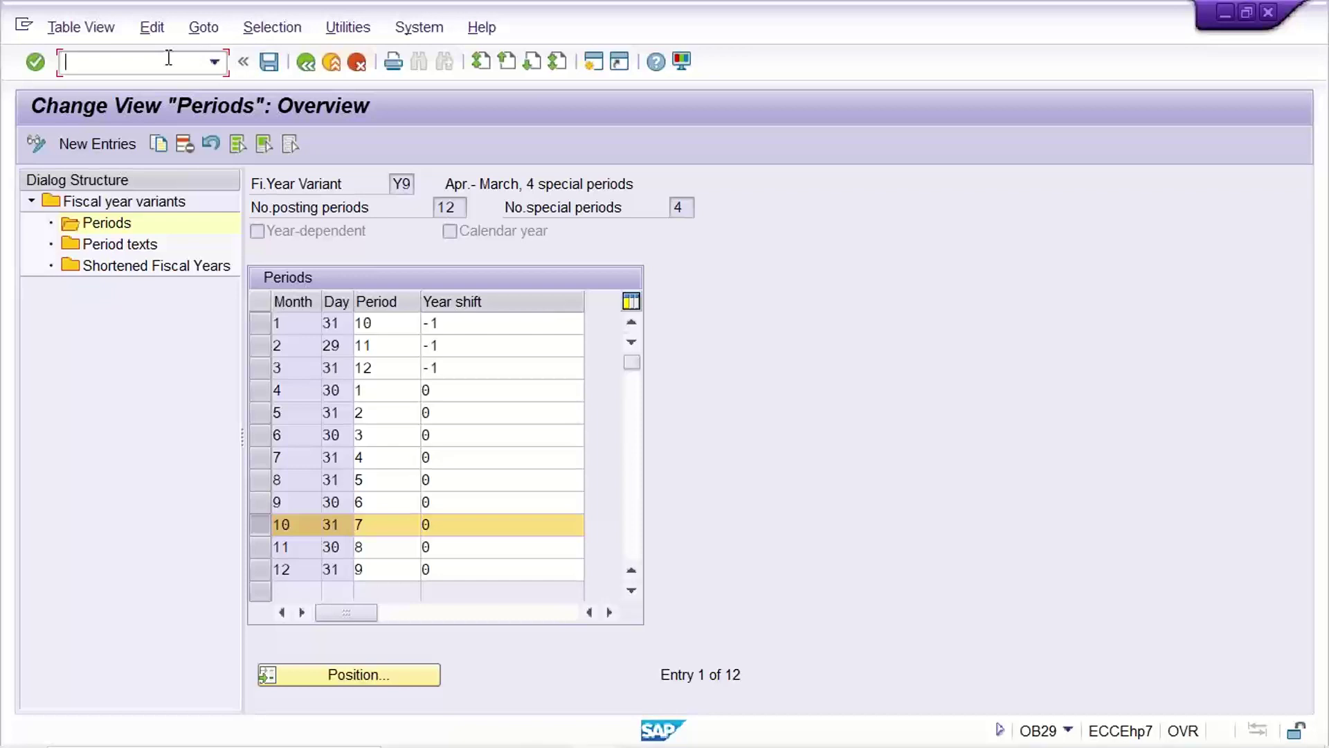
type("/NMMRV")
key("Return")
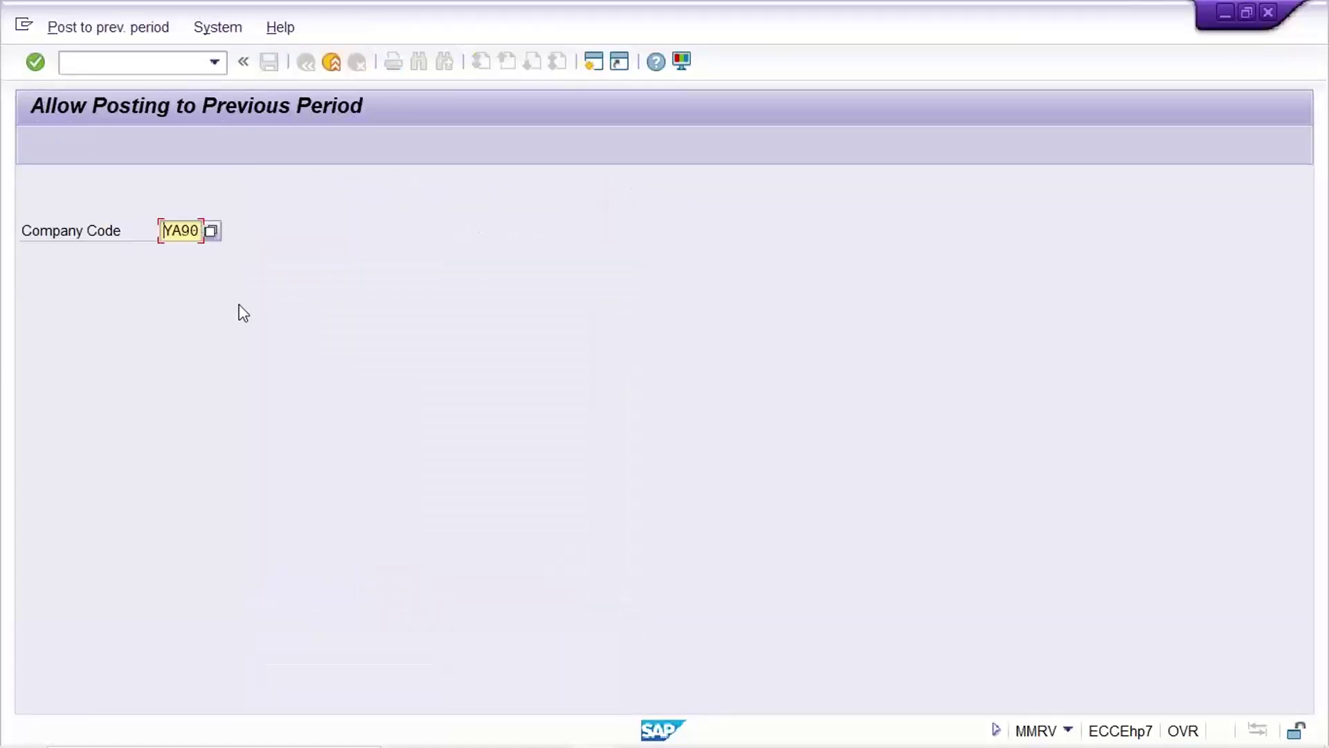
key("Return")
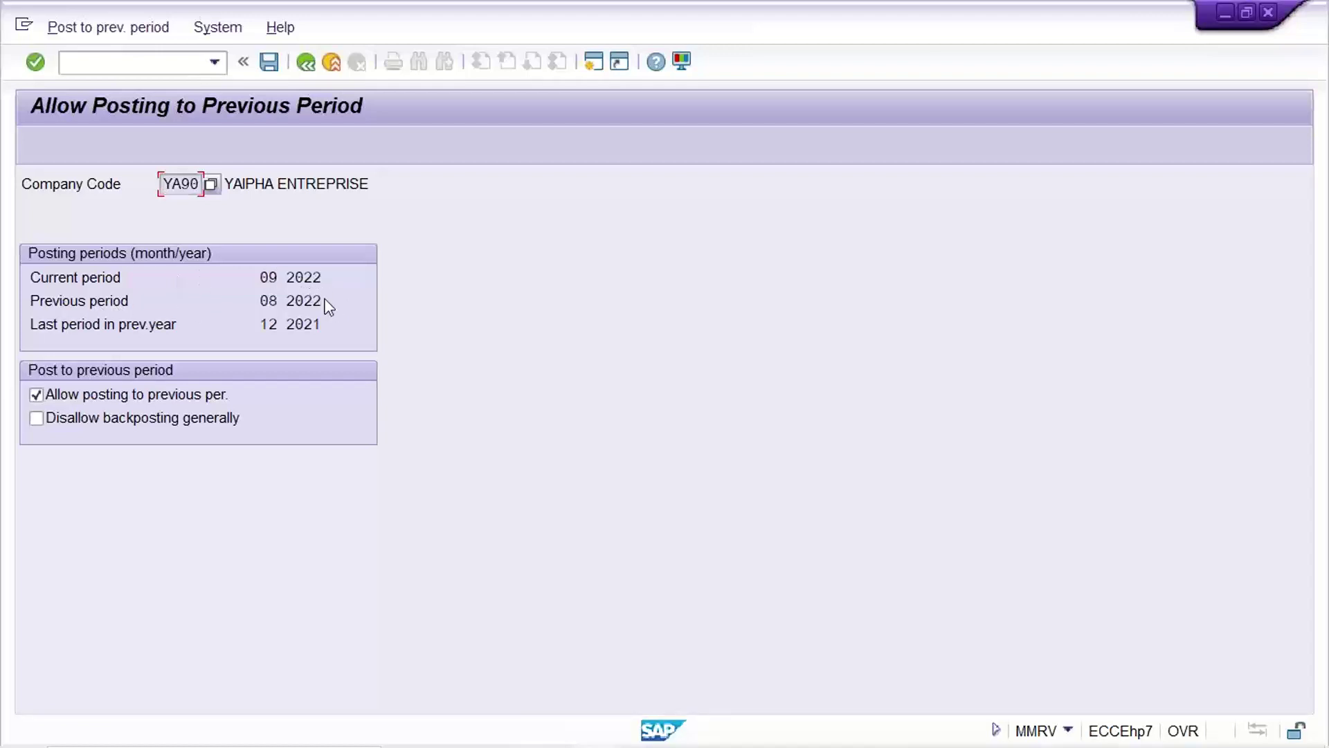
left_click(287, 300)
key("shift+Tab")
key("shift+Tab")
key("shift+Tab")
Open transaction OMSY and locate the entry for company code YA90
left_click(112, 63)
type("/NOMSY")
key("Return")
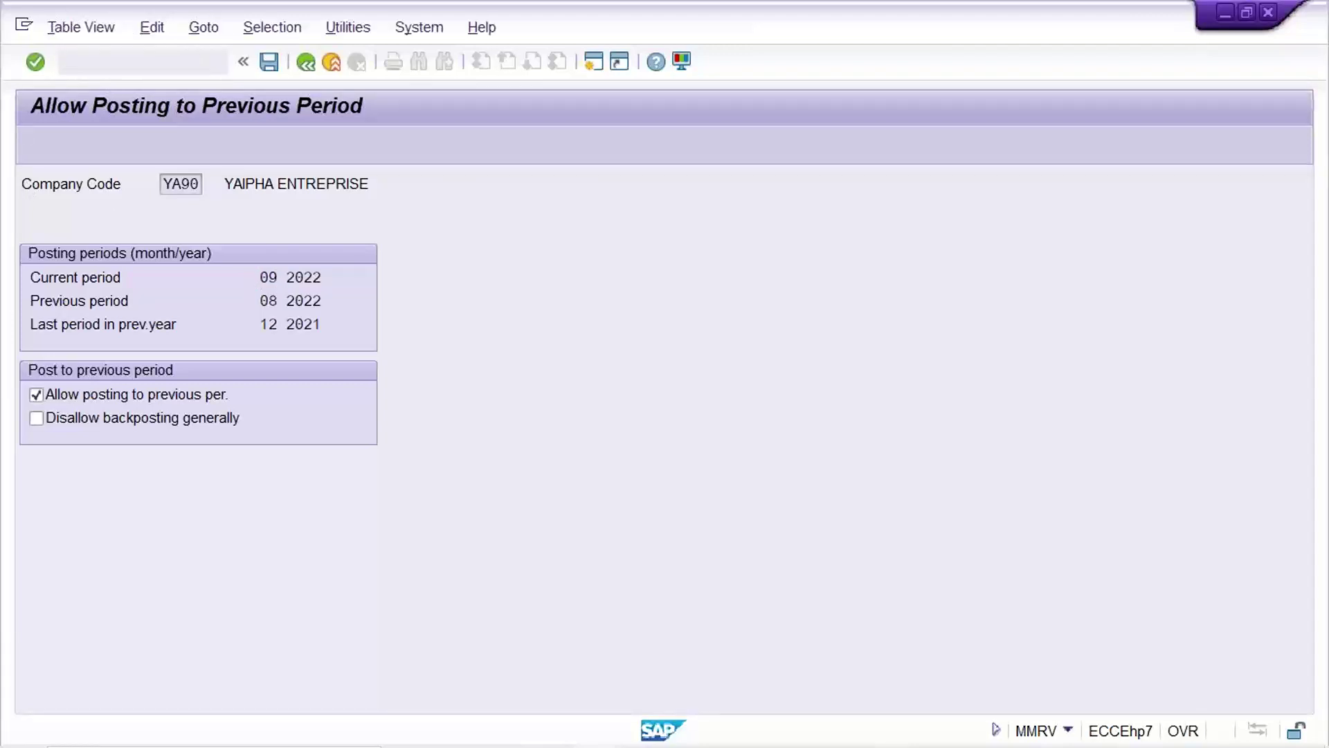
left_click(300, 553)
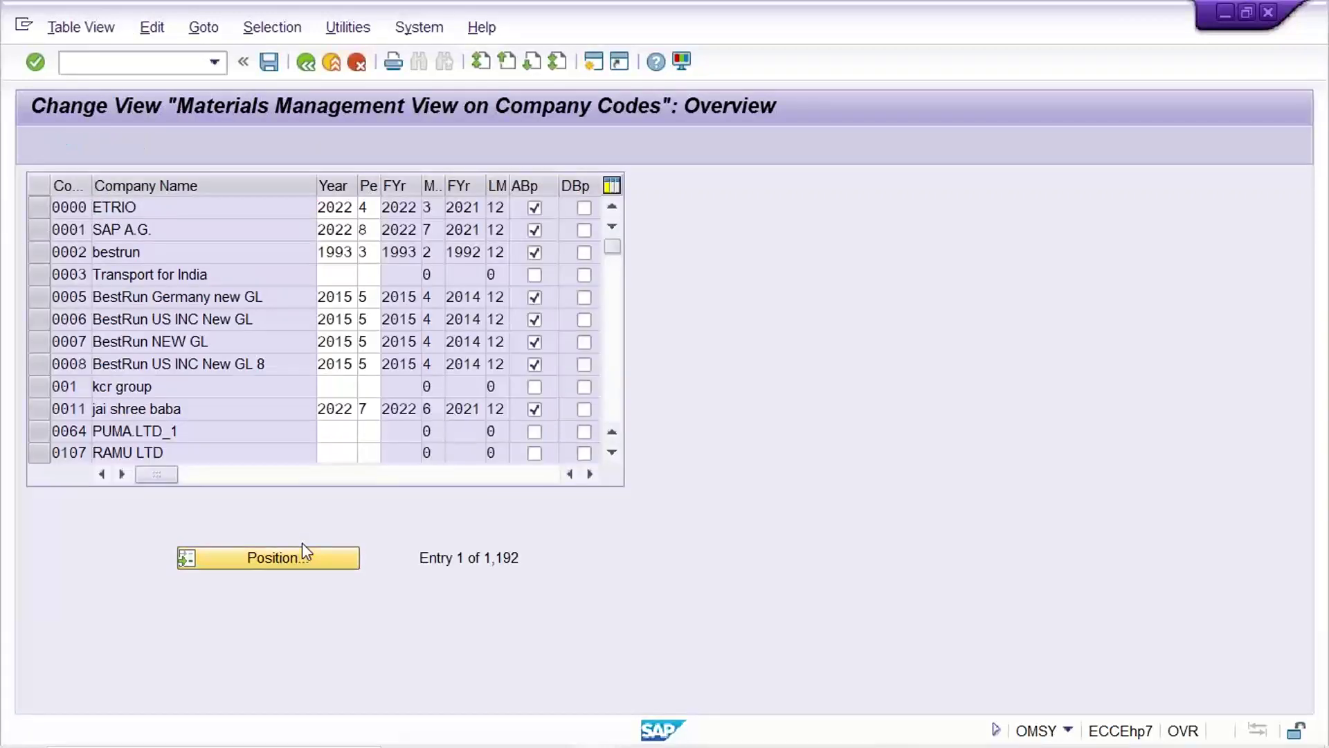
key("Down")
key("Down")
key("Return")
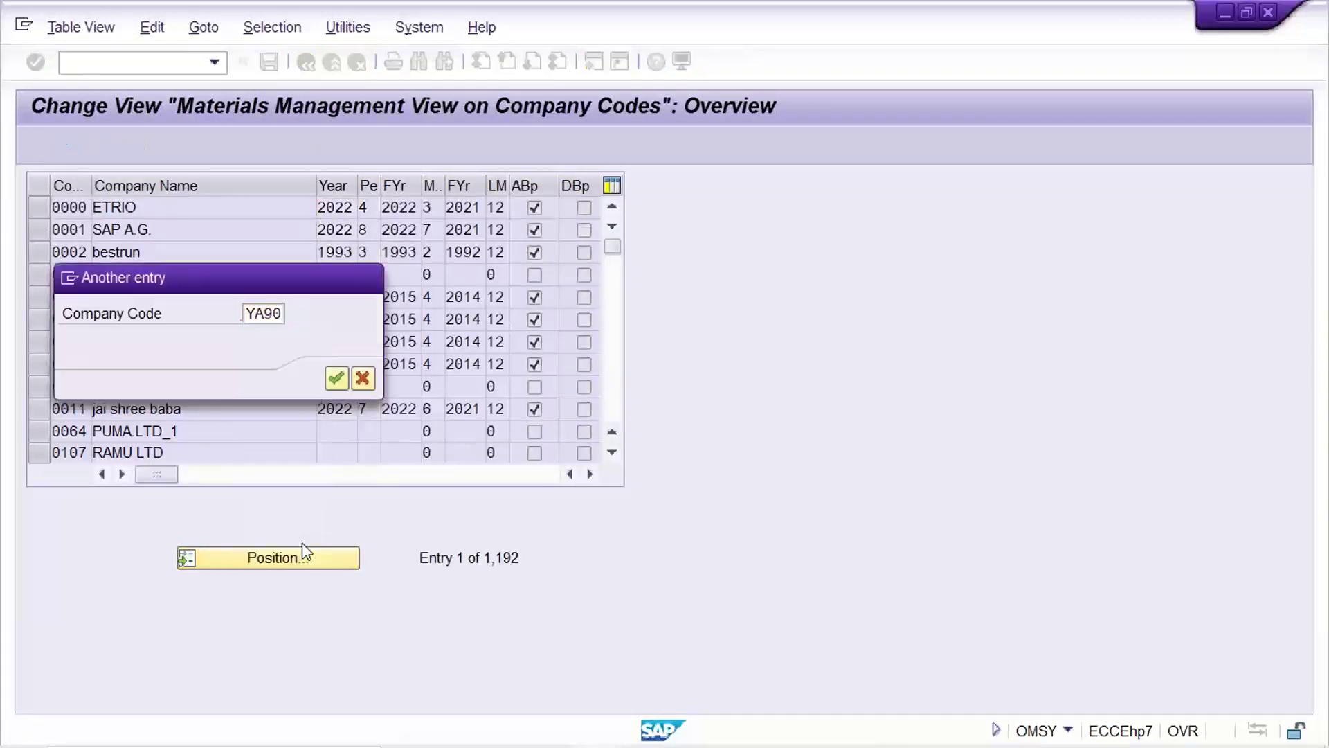
key("Return")
Try to set the current period of company code YA90 to 7 and save it under the proposed customizing request
left_click(367, 208)
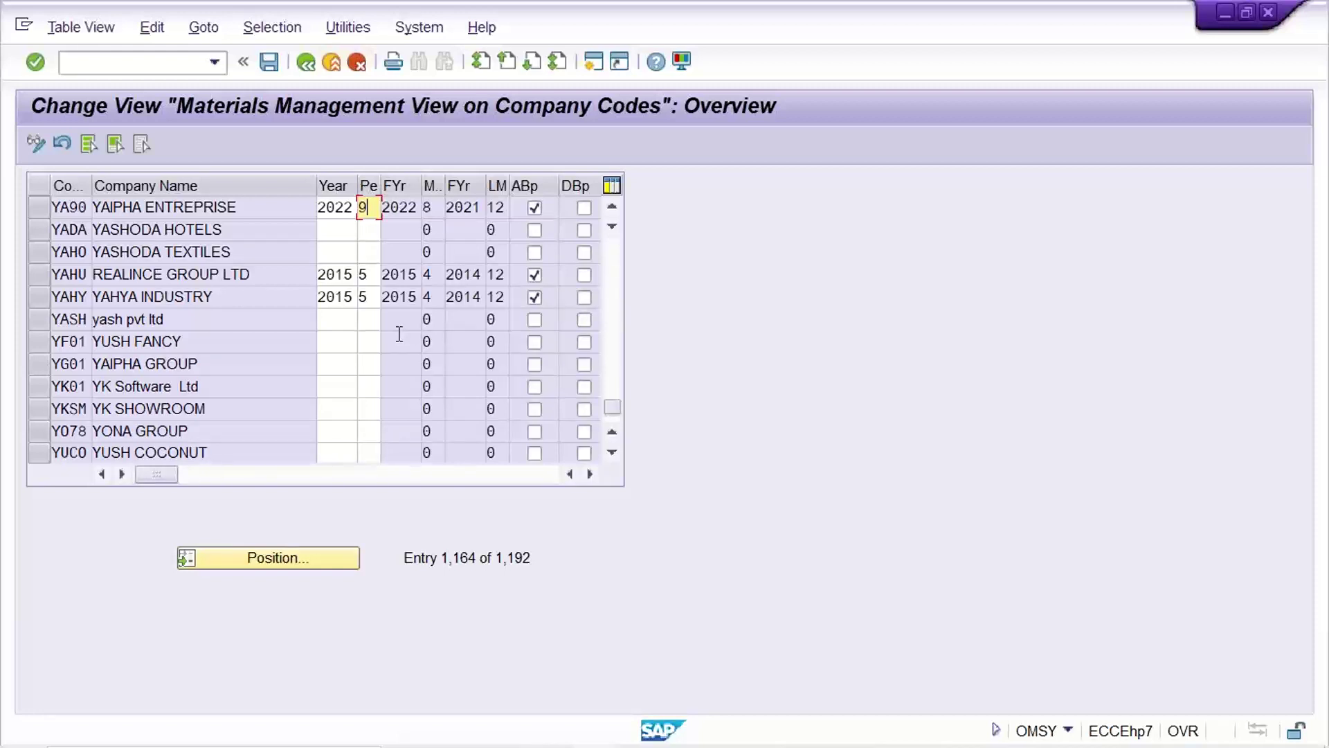
key("BackSpace")
type("7")
key("Return")
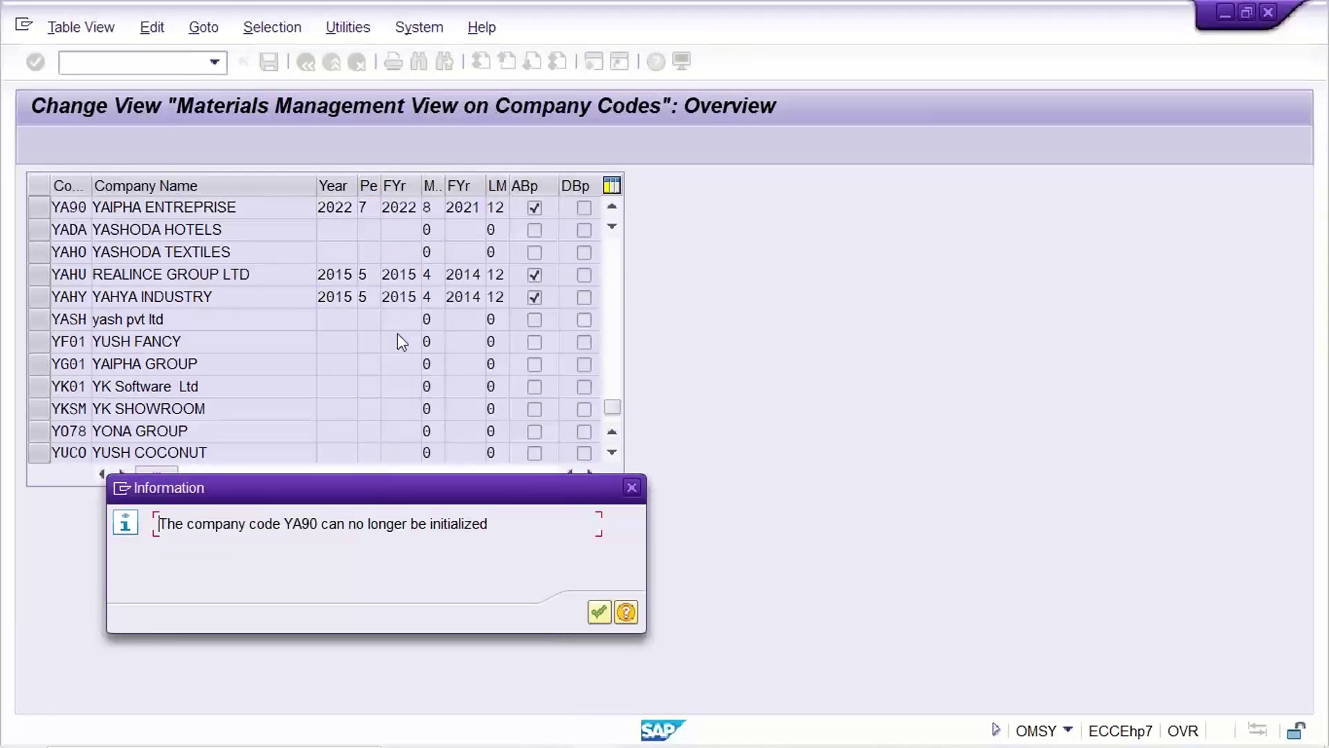
key("Return")
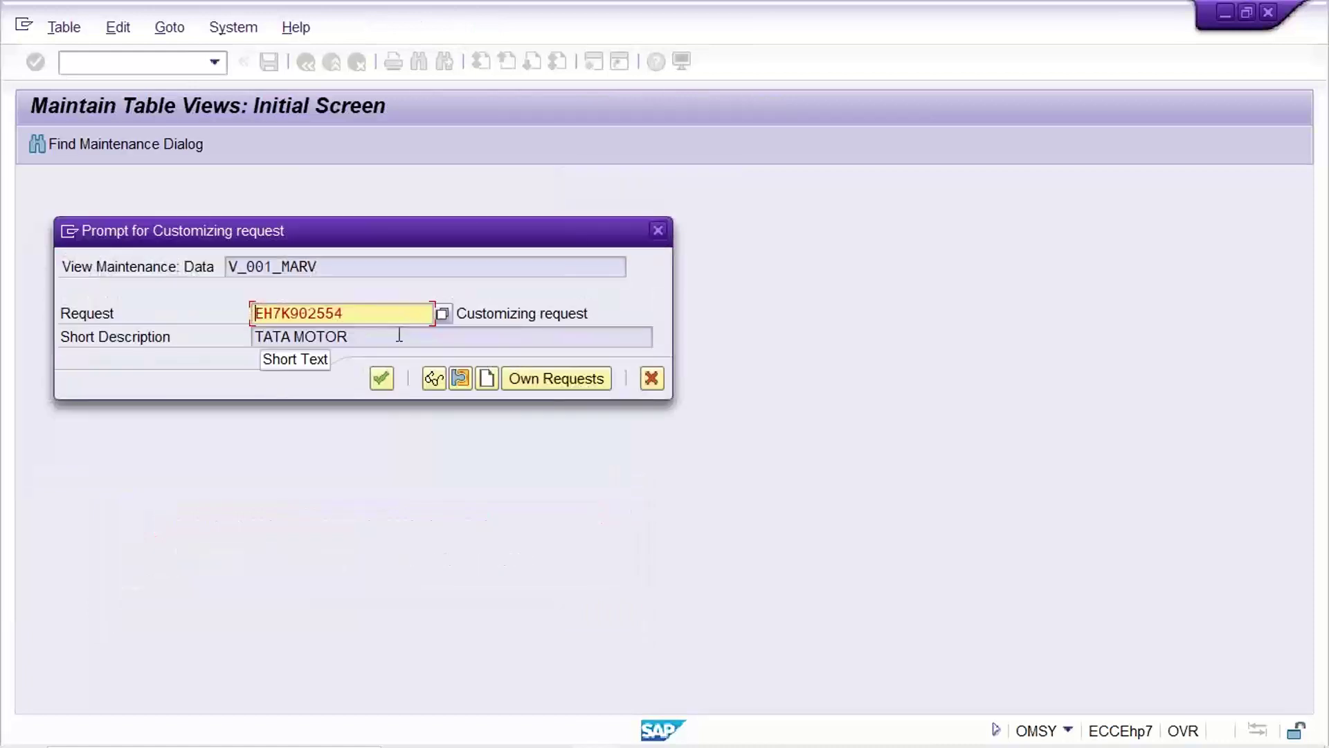
key("Return")
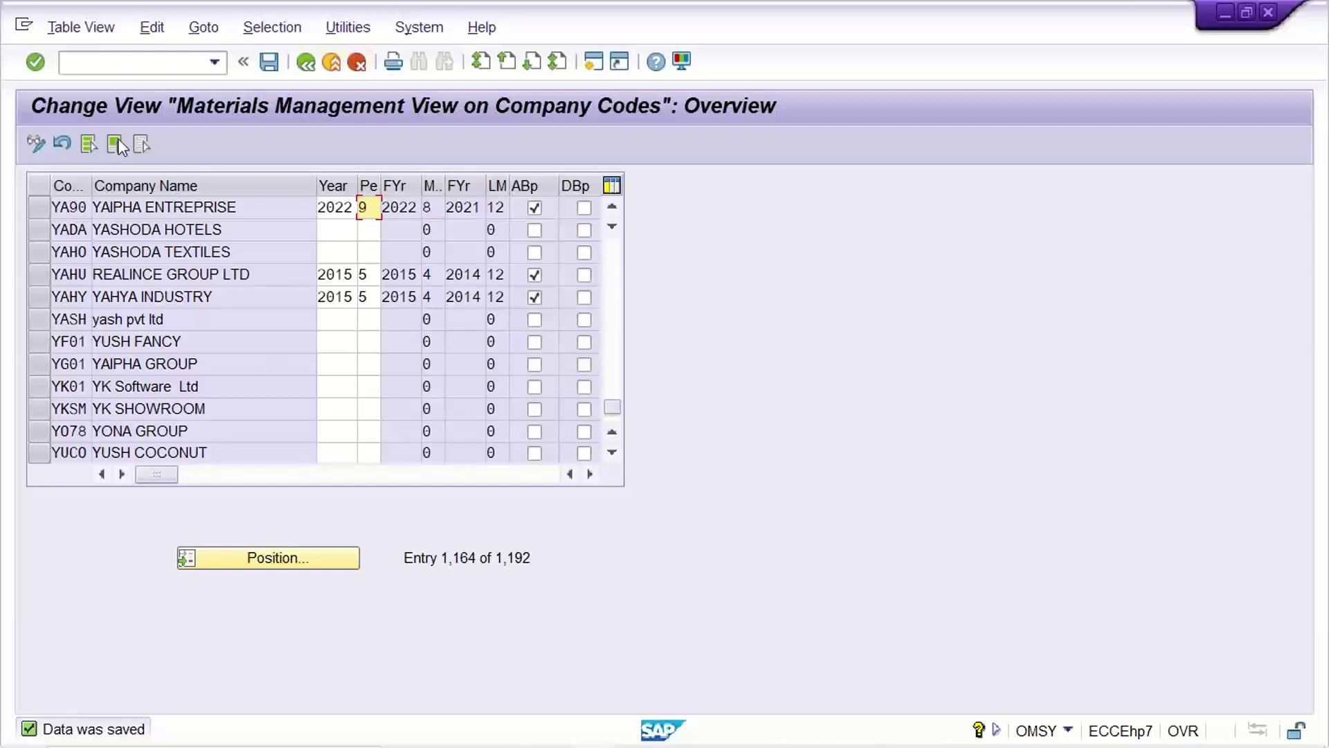
Open transaction OX18 and locate plant YA90 in the plant to company code assignments
left_click(136, 68)
type("/NOX18")
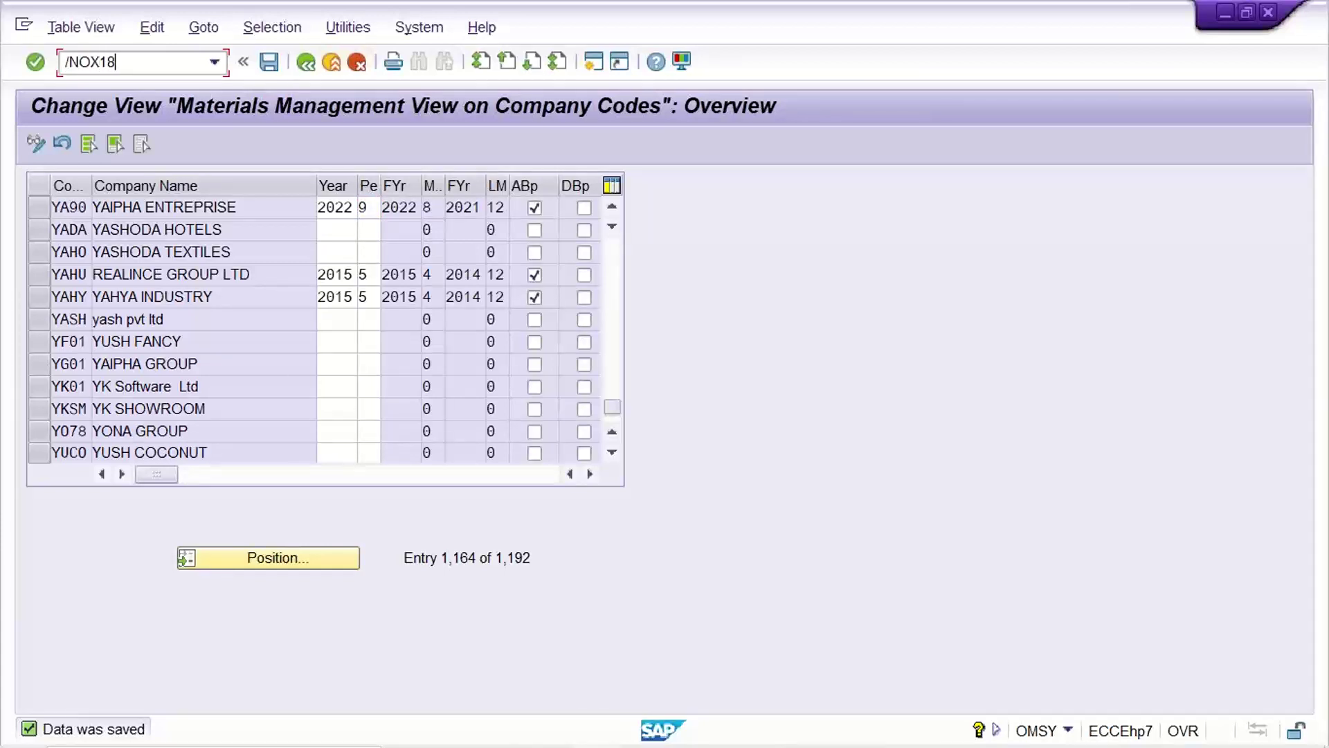
key("Return")
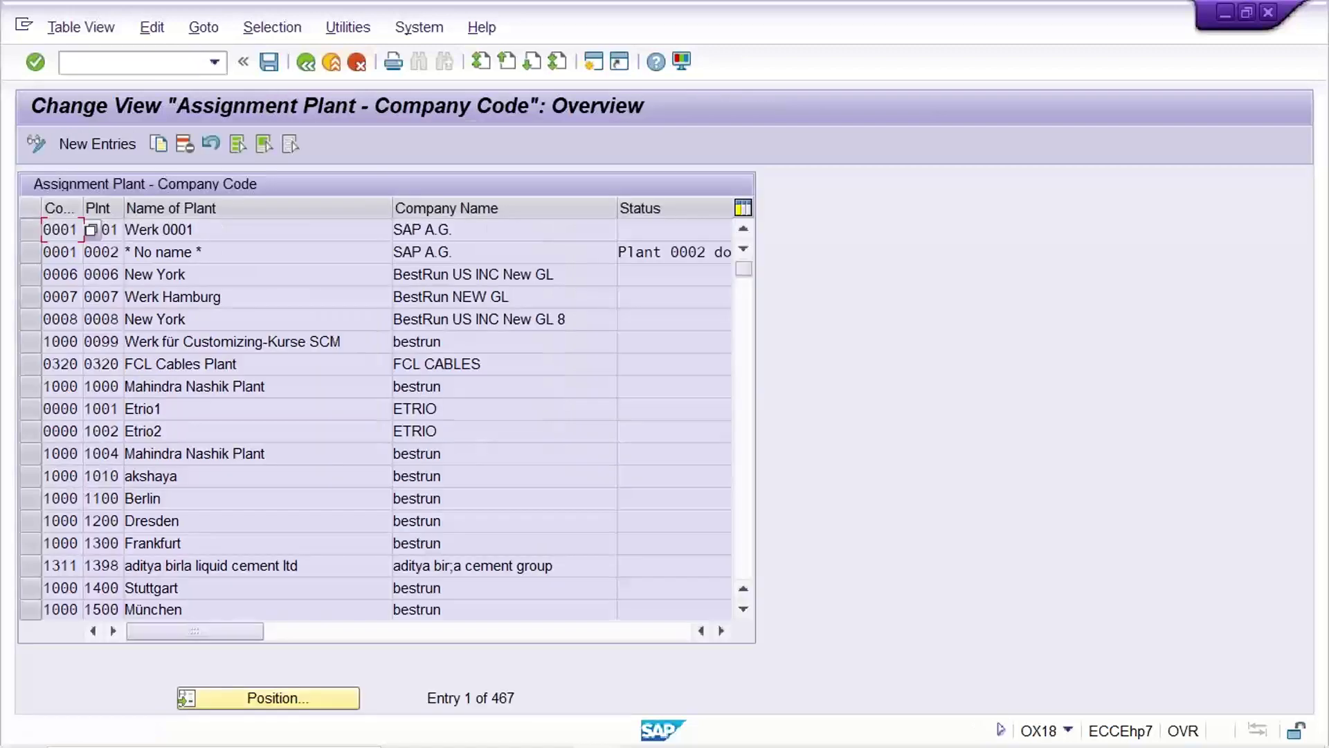
left_click(294, 699)
key("Down")
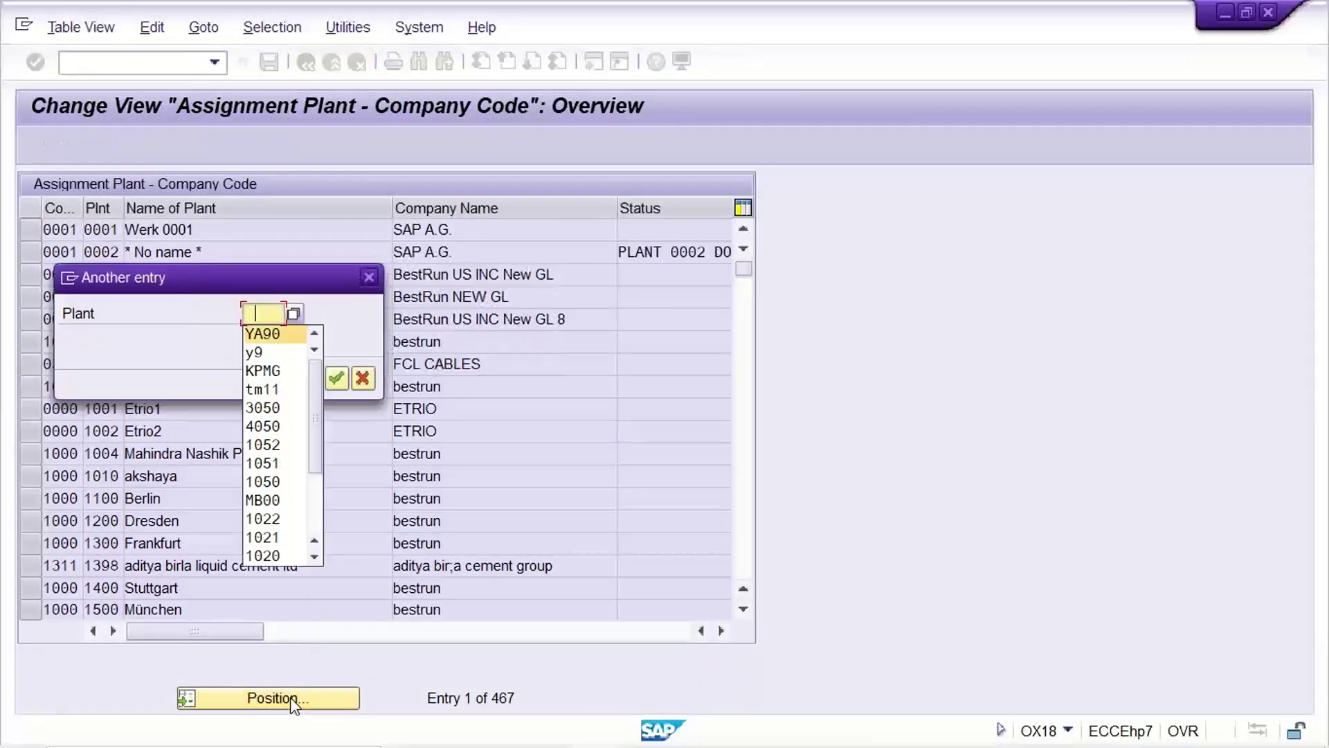
key("Return")
key("Return")
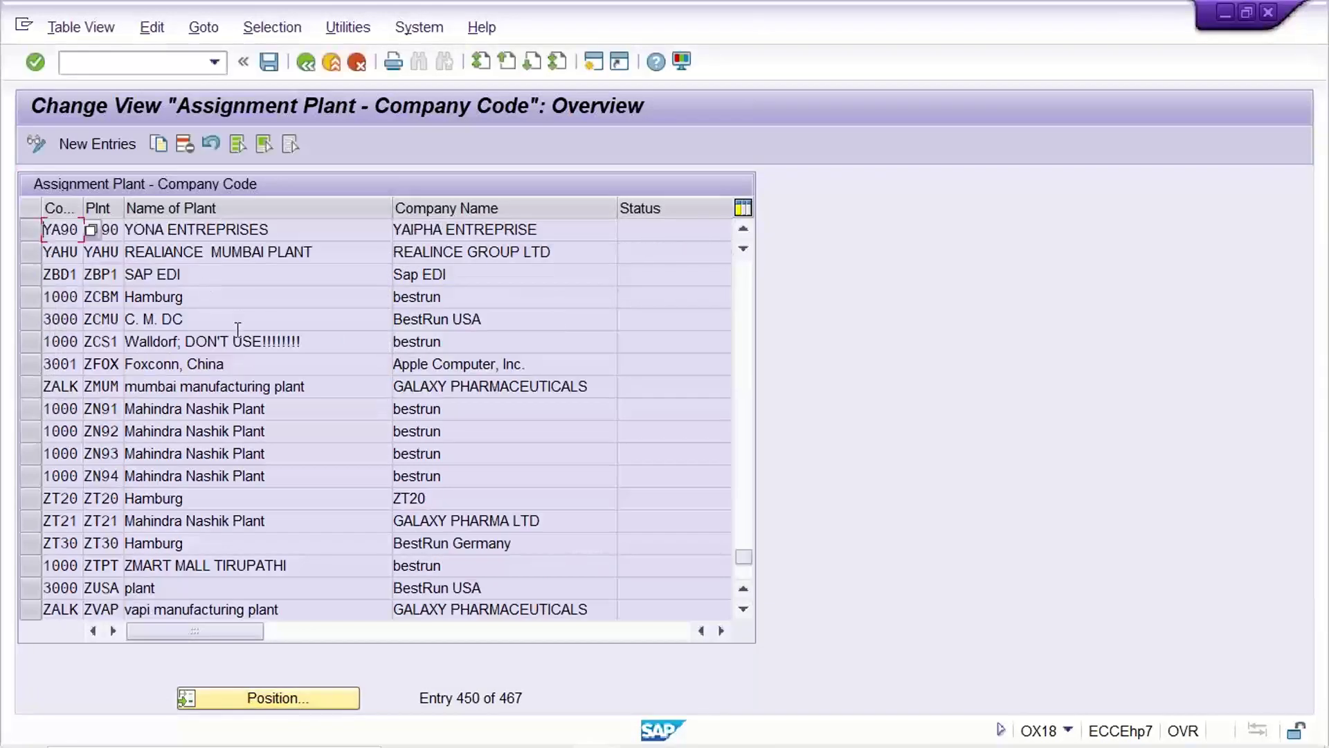
Delete the assignment of plant YA90 to company code YA90 and save under the proposed customizing request
left_click(188, 230)
left_click(30, 229)
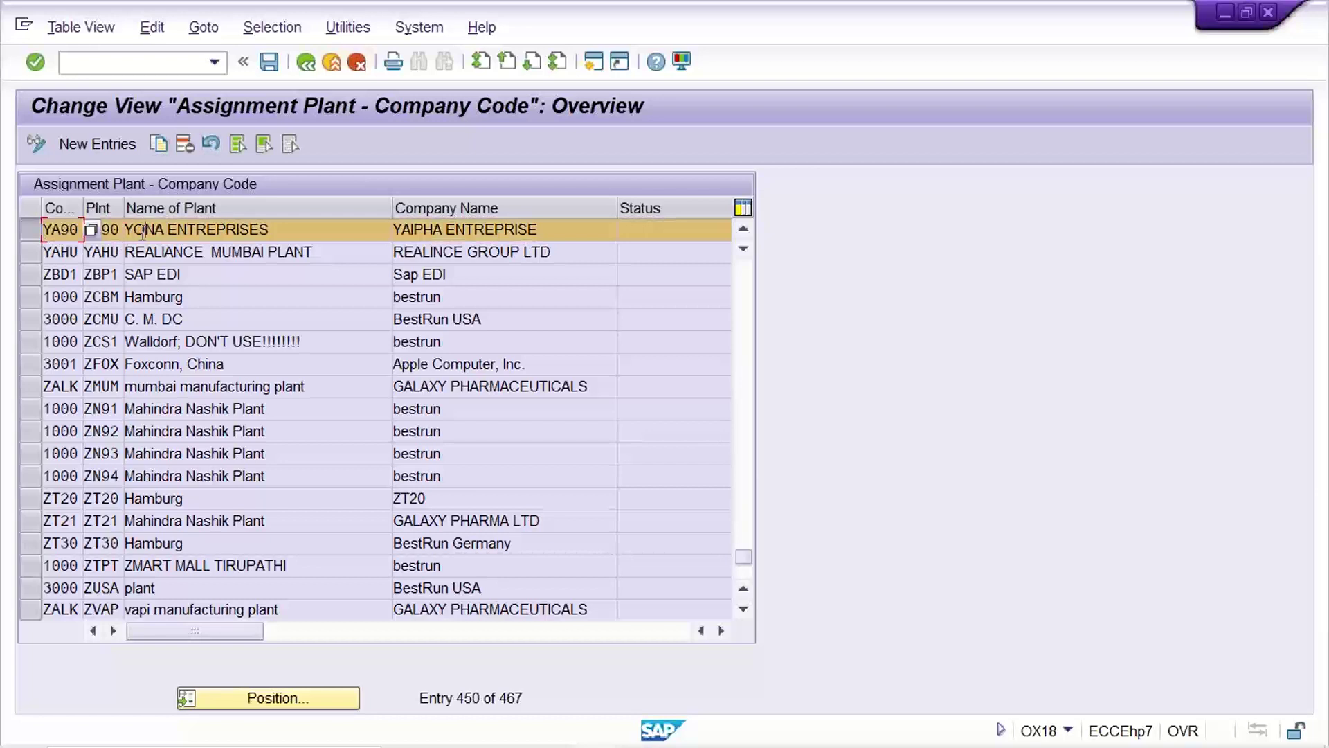
key("Tab")
key("Tab")
left_click(184, 143)
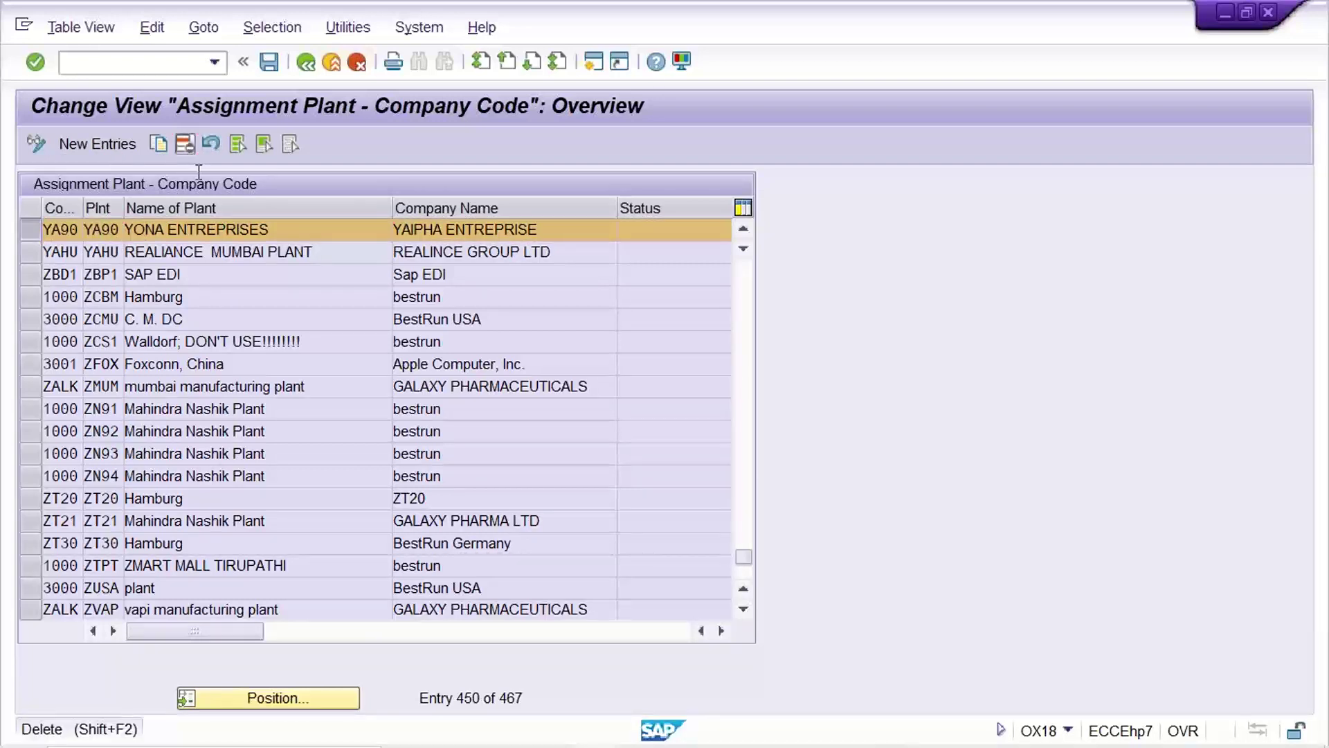
key("ctrl+s")
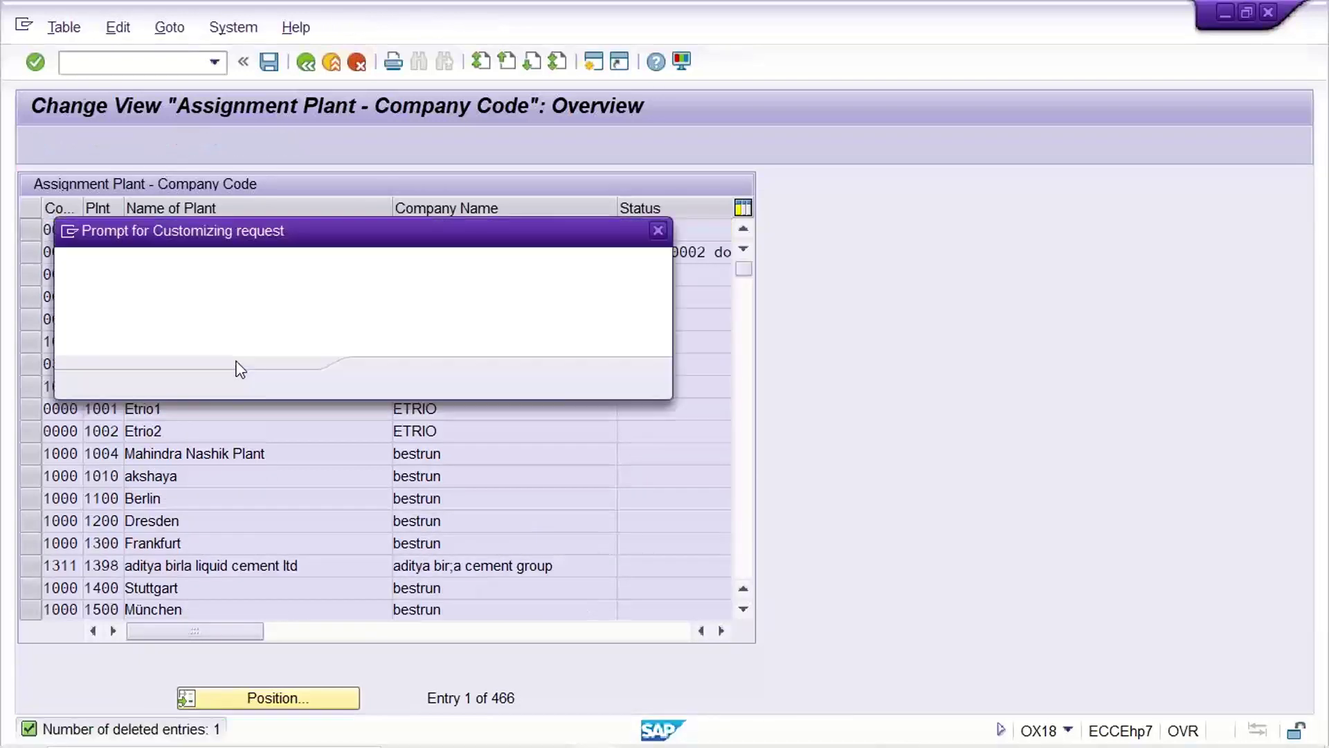
key("Return")
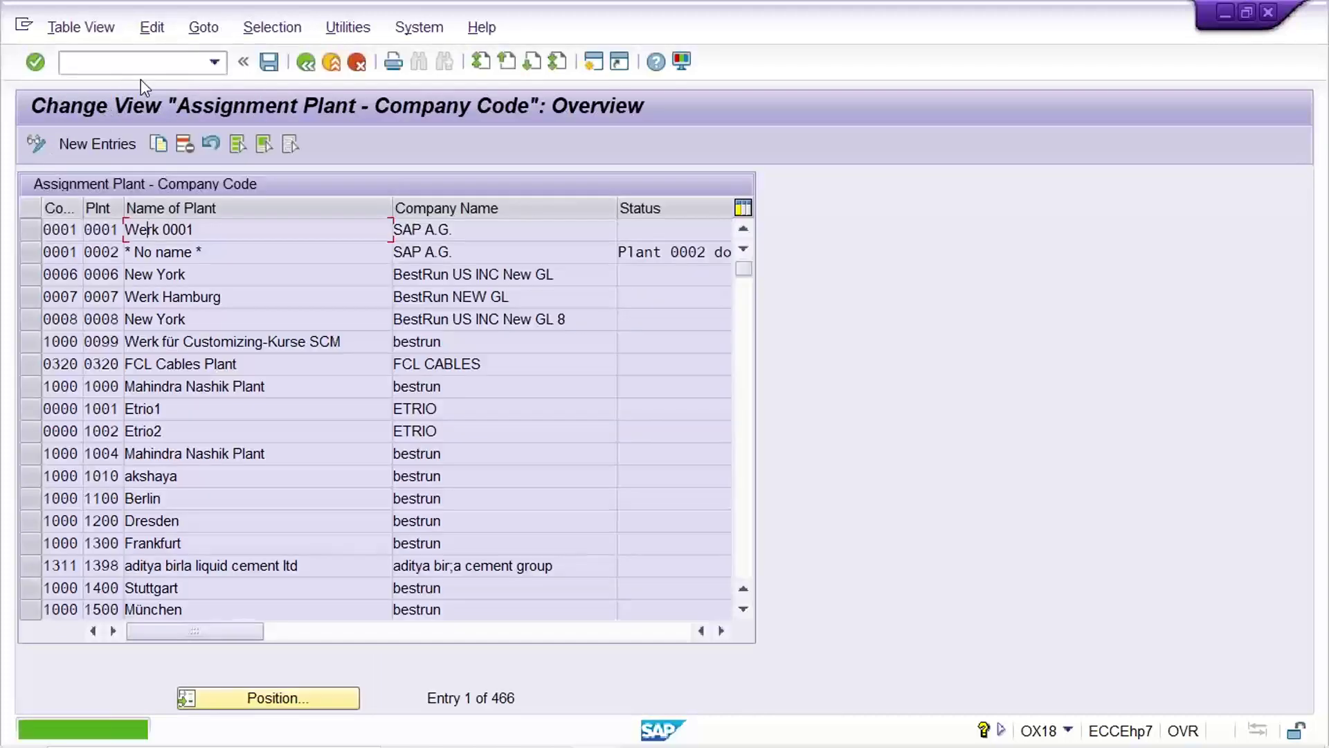
Return to transaction OMSY and position the list on company code YA90 again
left_click(211, 63)
left_click(199, 102)
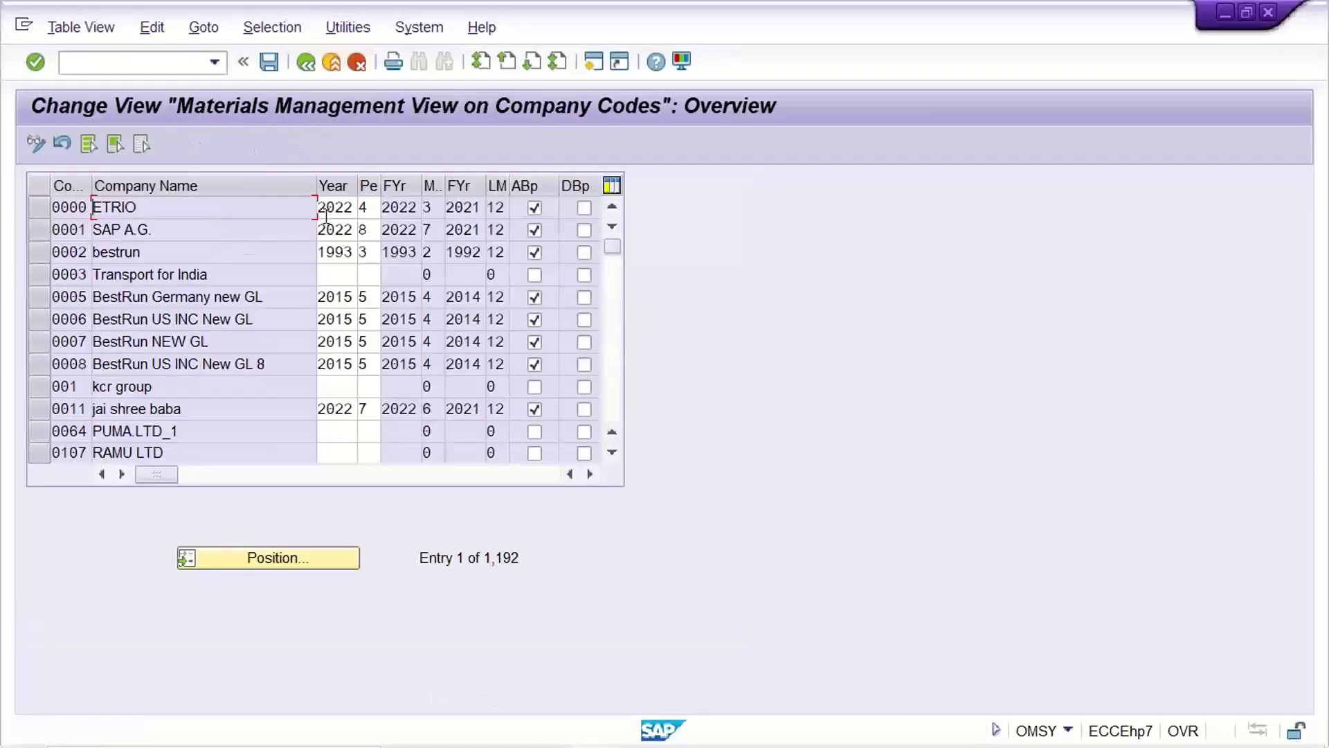
left_click(334, 208)
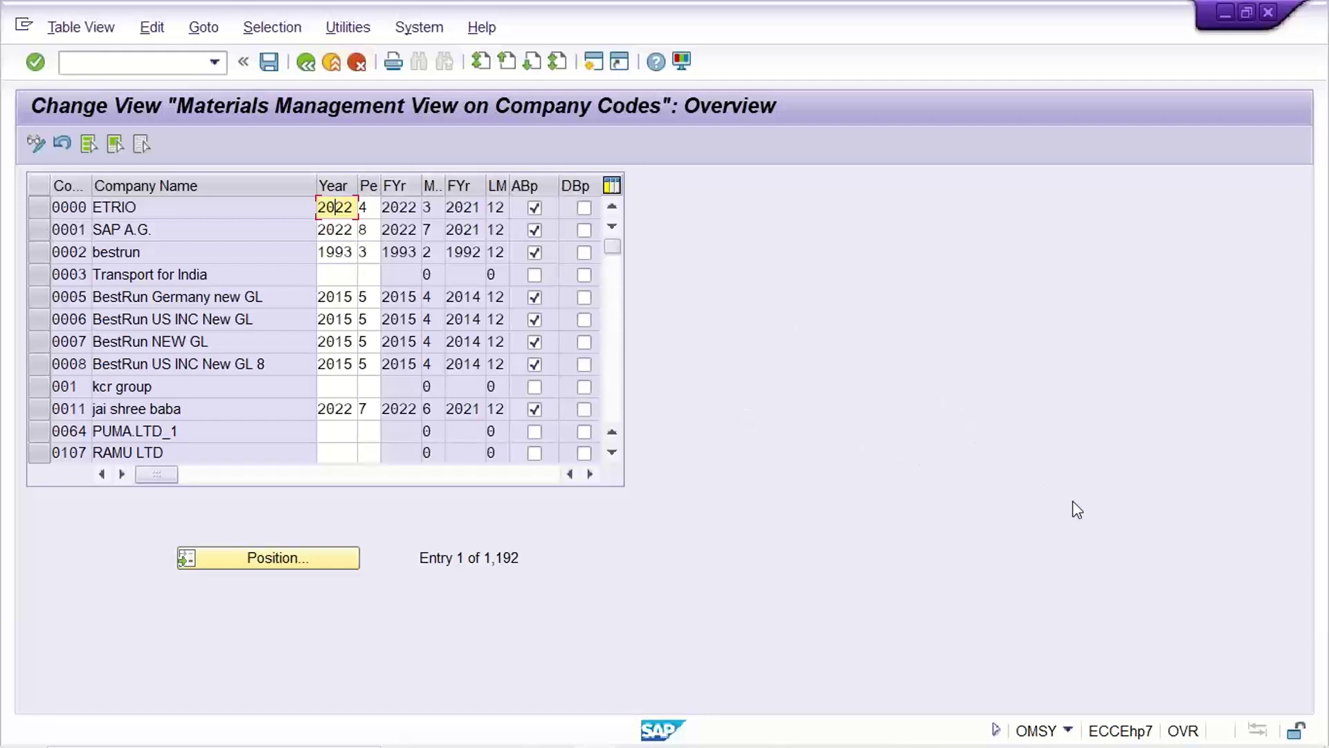
left_click(909, 489)
left_click(268, 559)
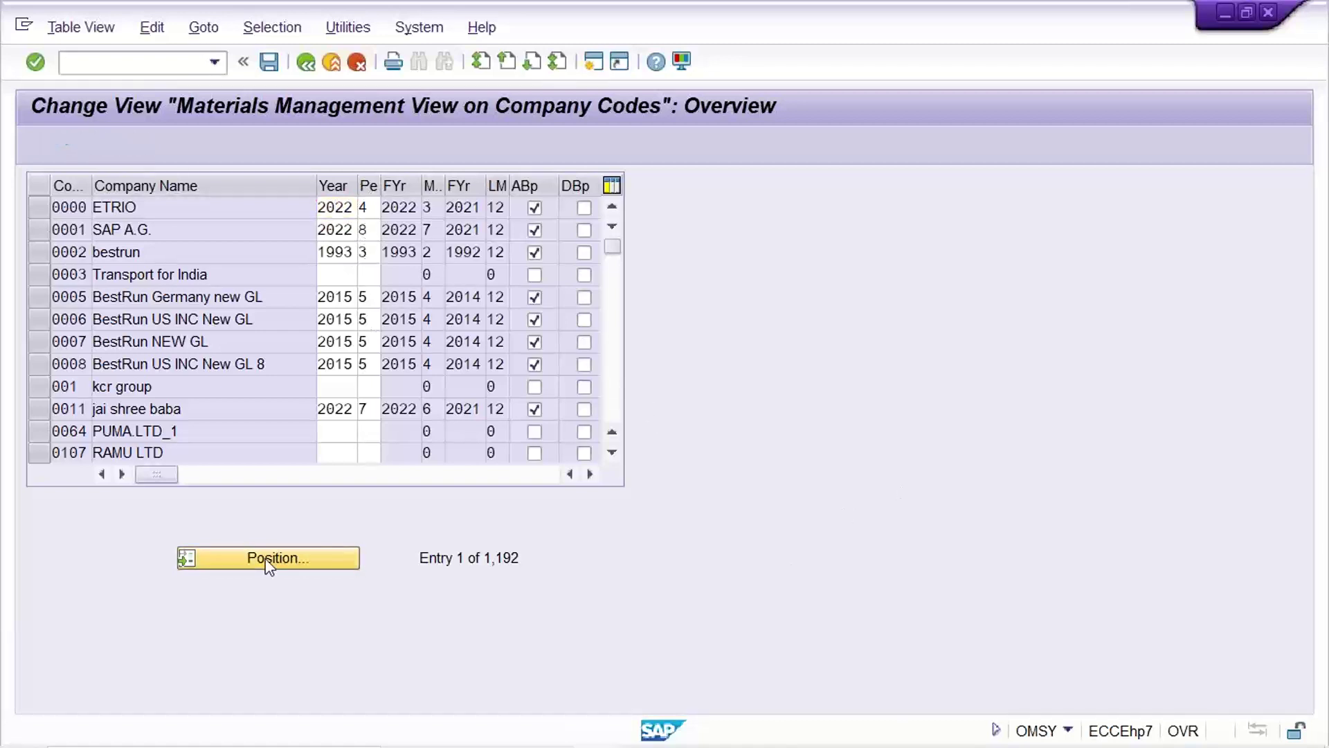
key("Return")
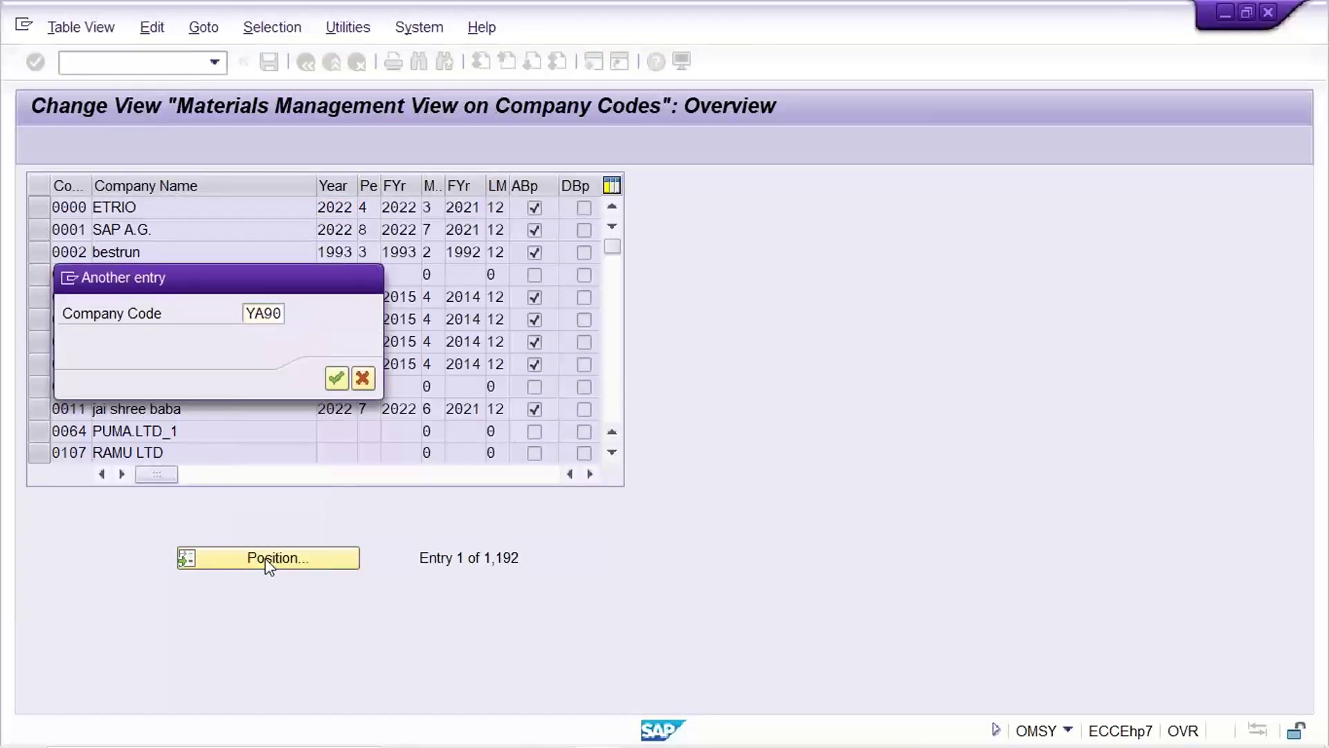
key("Return")
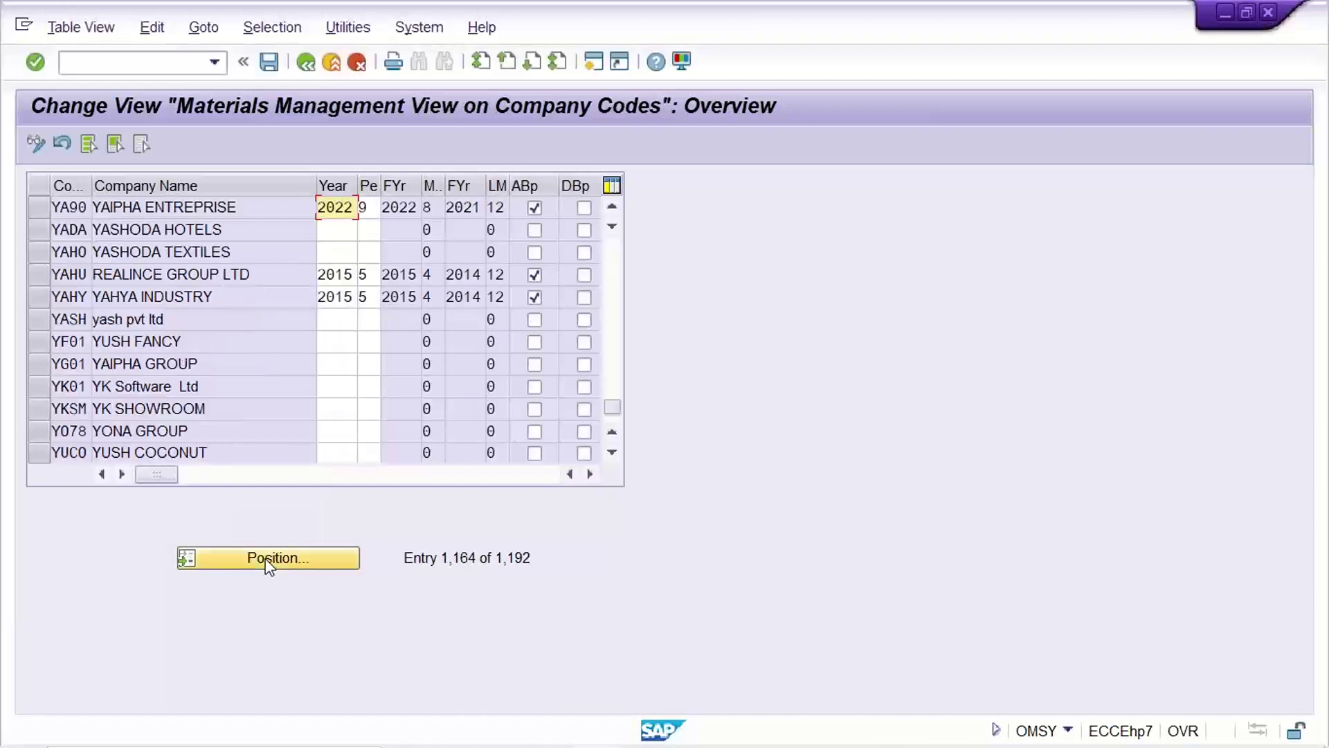
Set the current period of company code YA90 to 7 and save the change under the proposed customizing request
key("Tab")
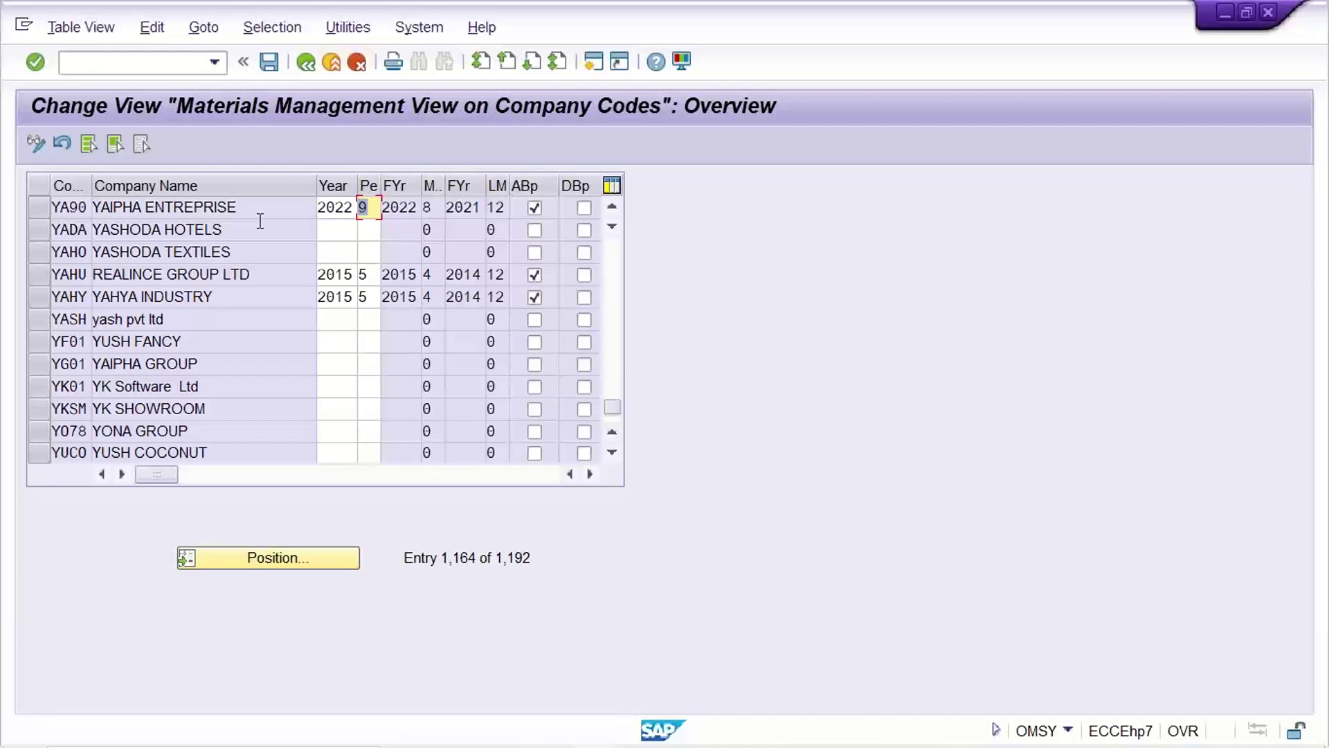
type("7")
key("ctrl+s")
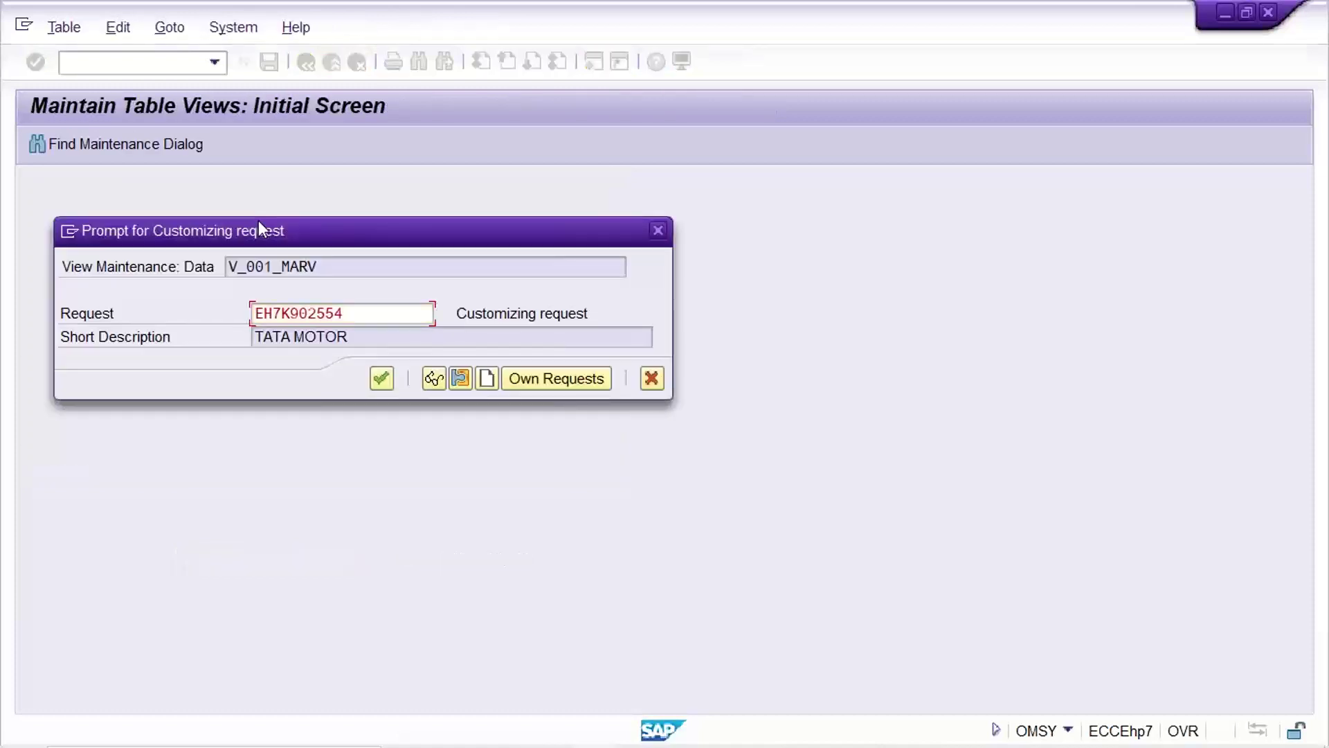
key("Return")
Open transaction OX18, create a new entry assigning plant YA90 to company code YA90, and save it under the proposed customizing request
left_click(134, 61)
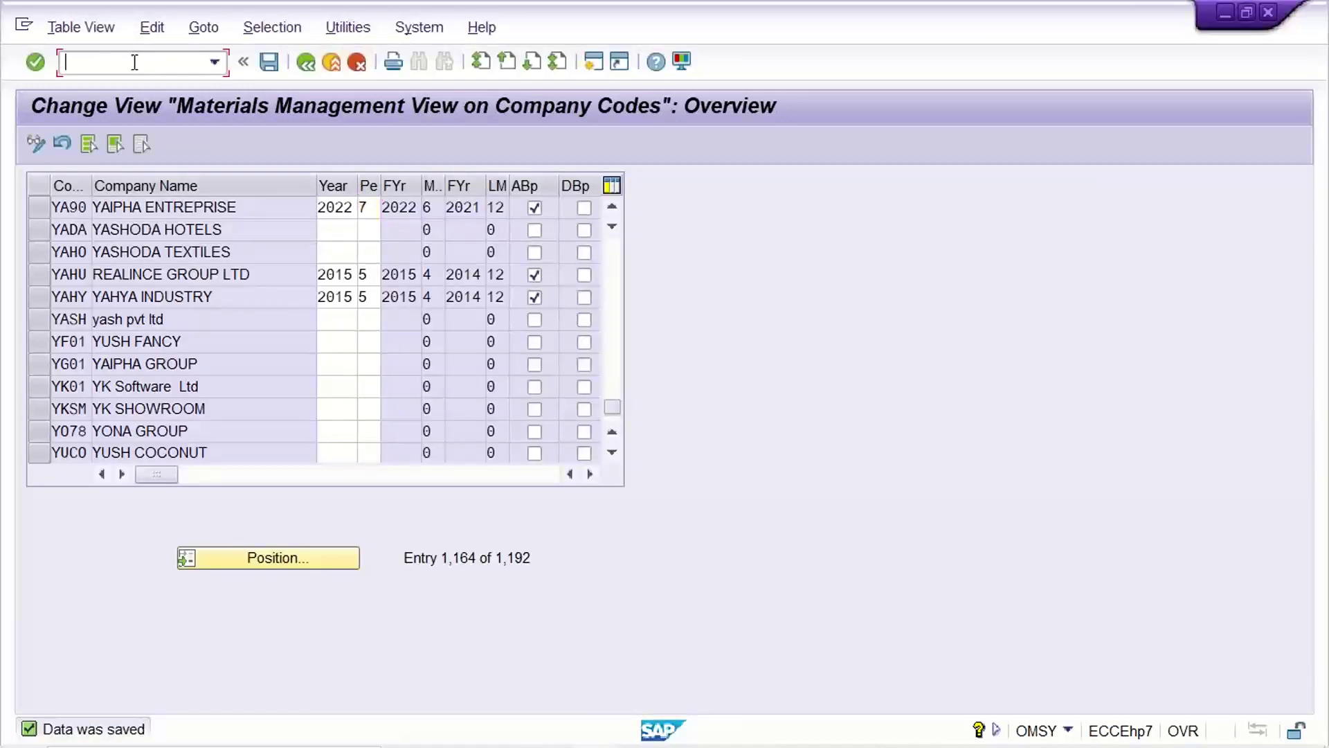
type("/NOX18")
key("Return")
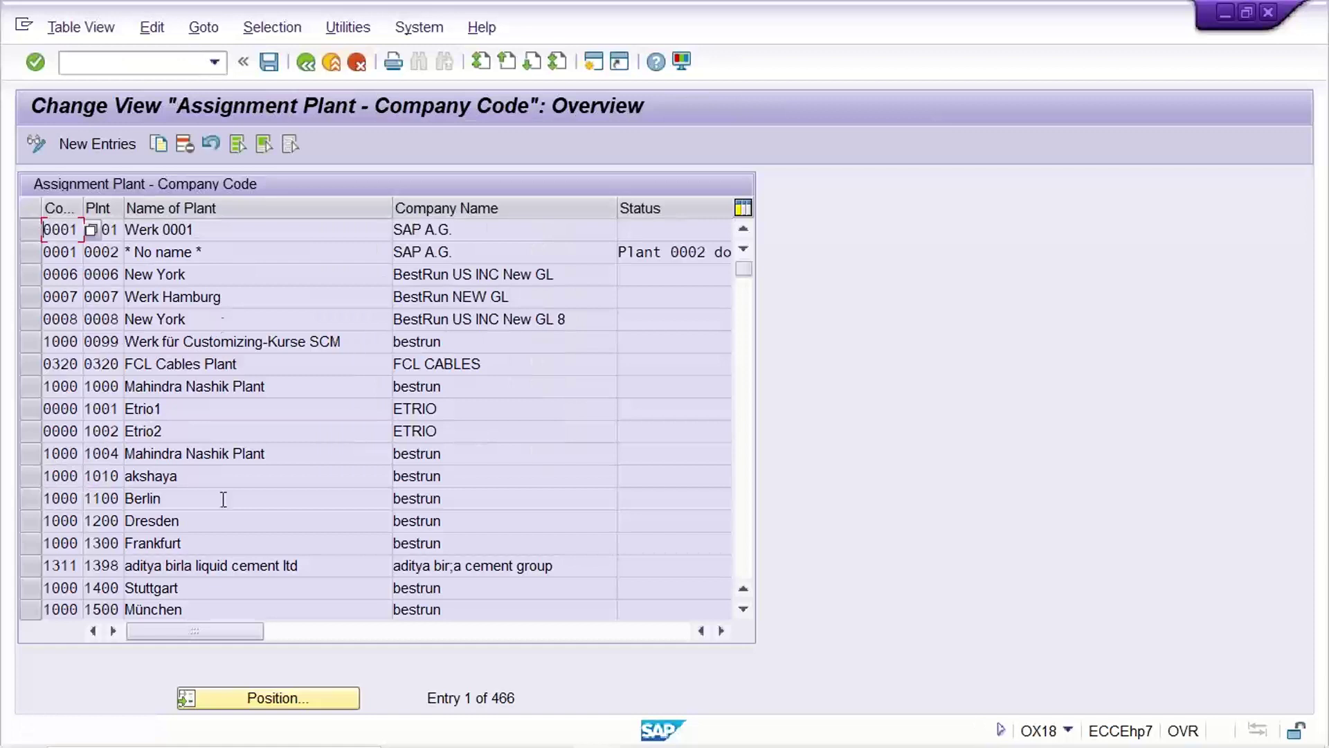
left_click(98, 144)
type("YA90")
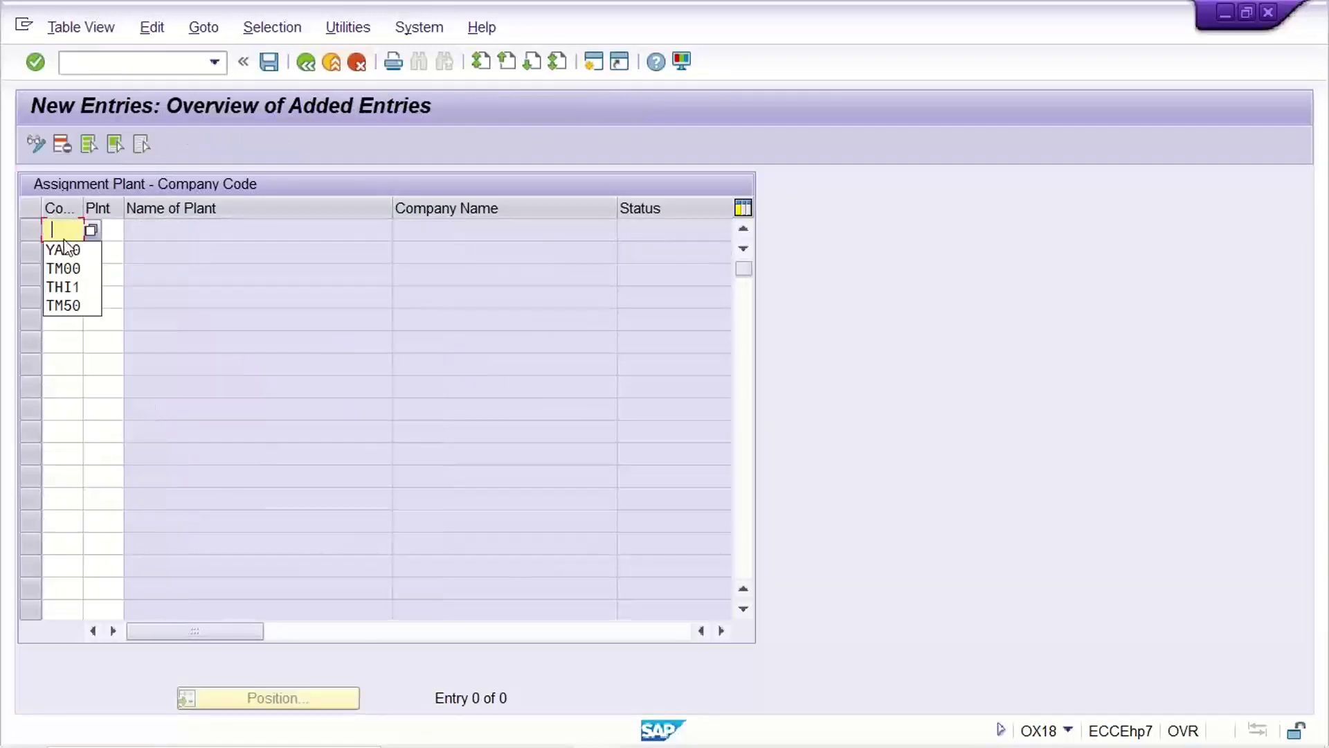
key("Tab")
type("YA90")
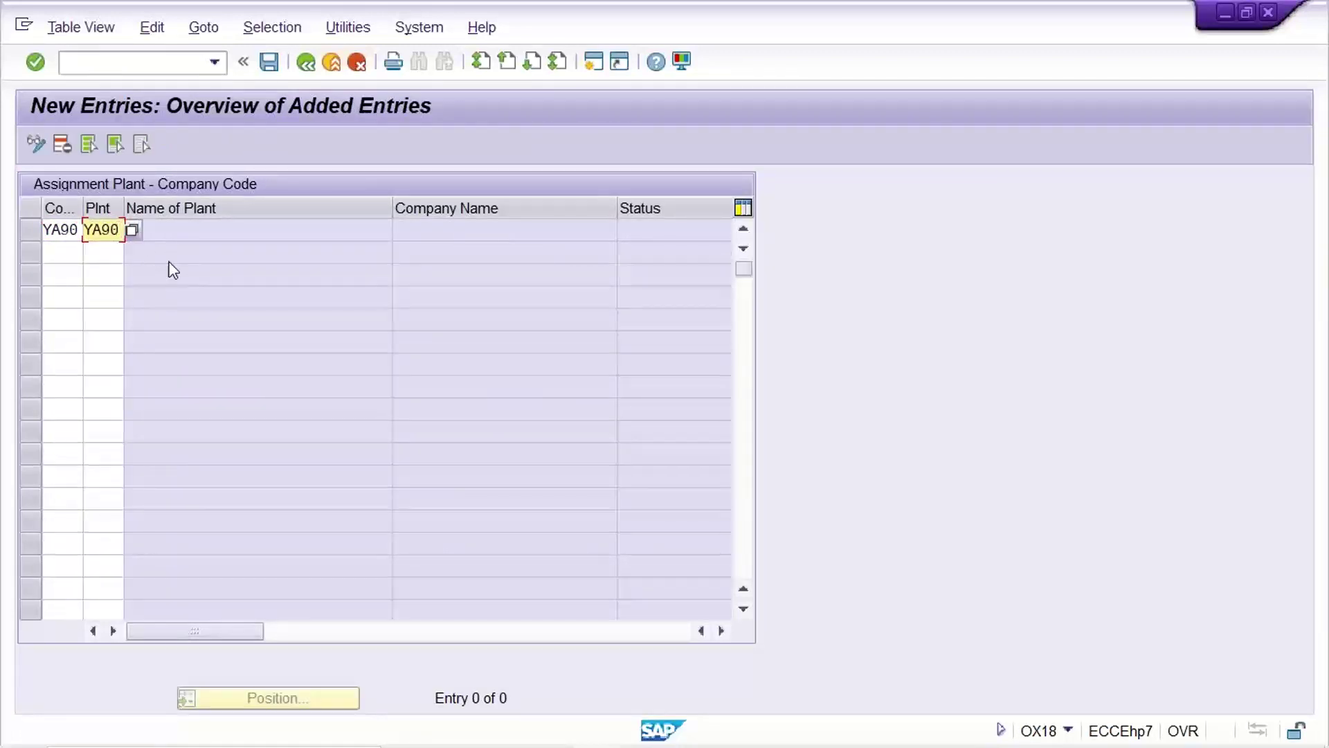
key("Return")
key("ctrl+s")
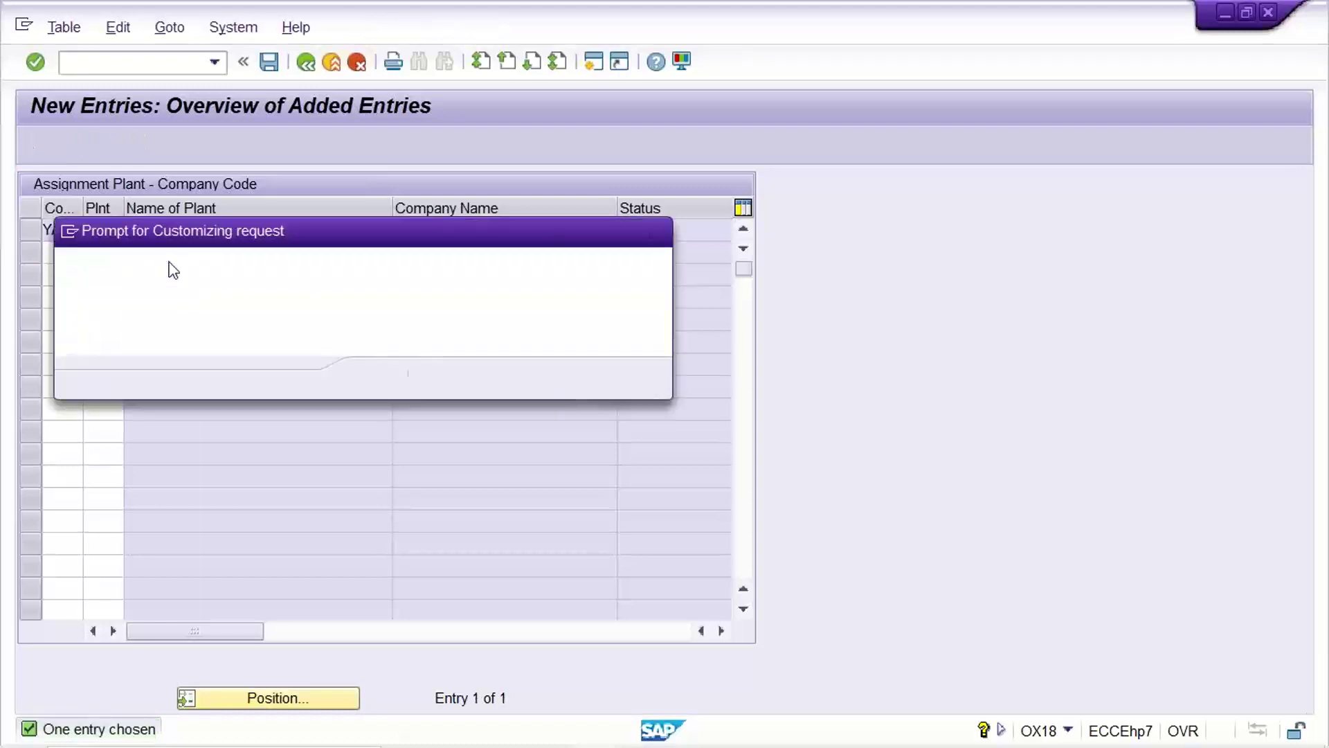
key("Return")
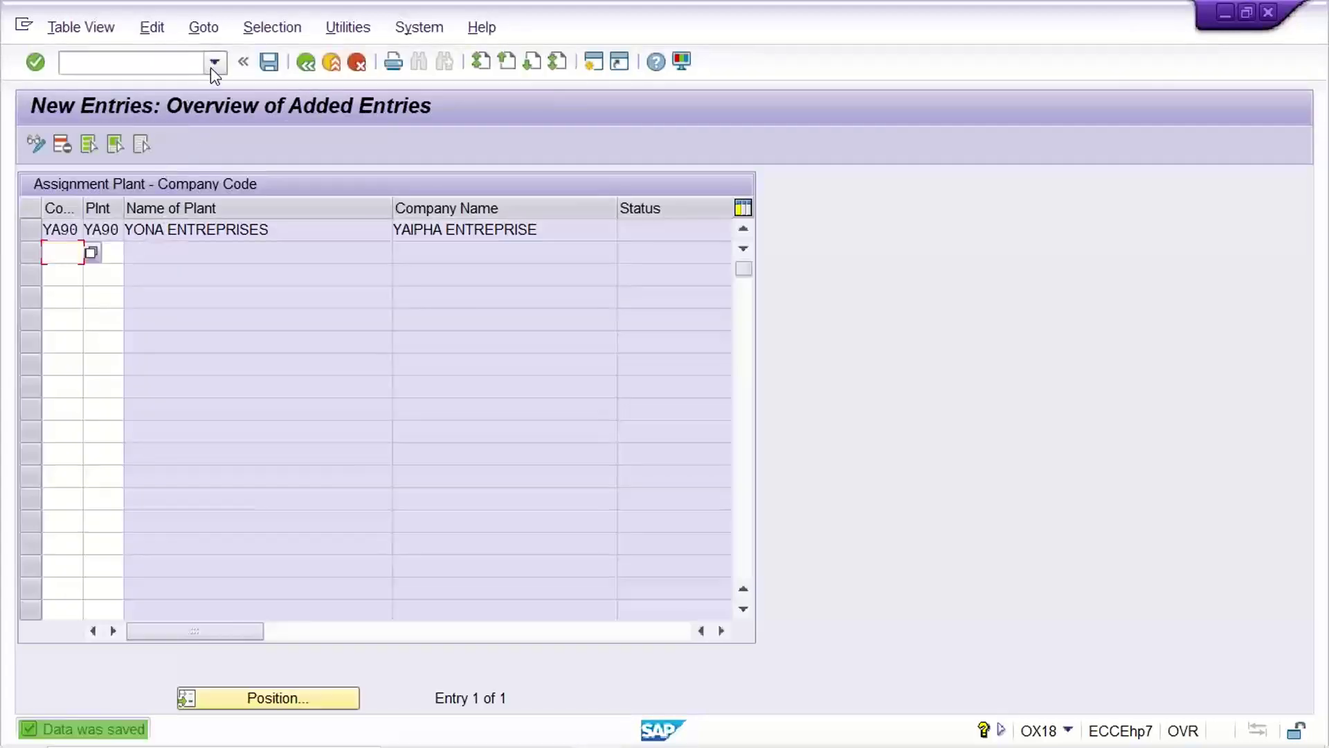
Open transaction MIGO and load the most recent purchase order for a goods receipt
left_click(214, 63)
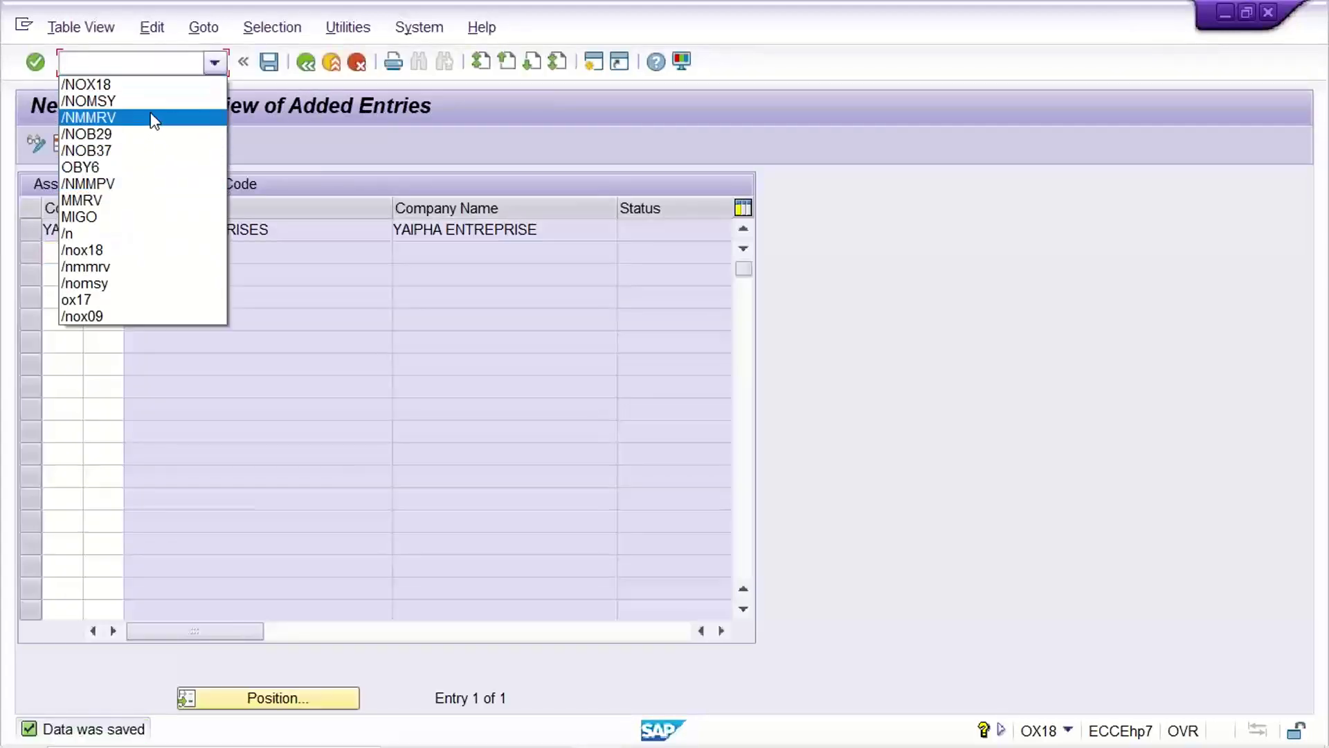
left_click(152, 217)
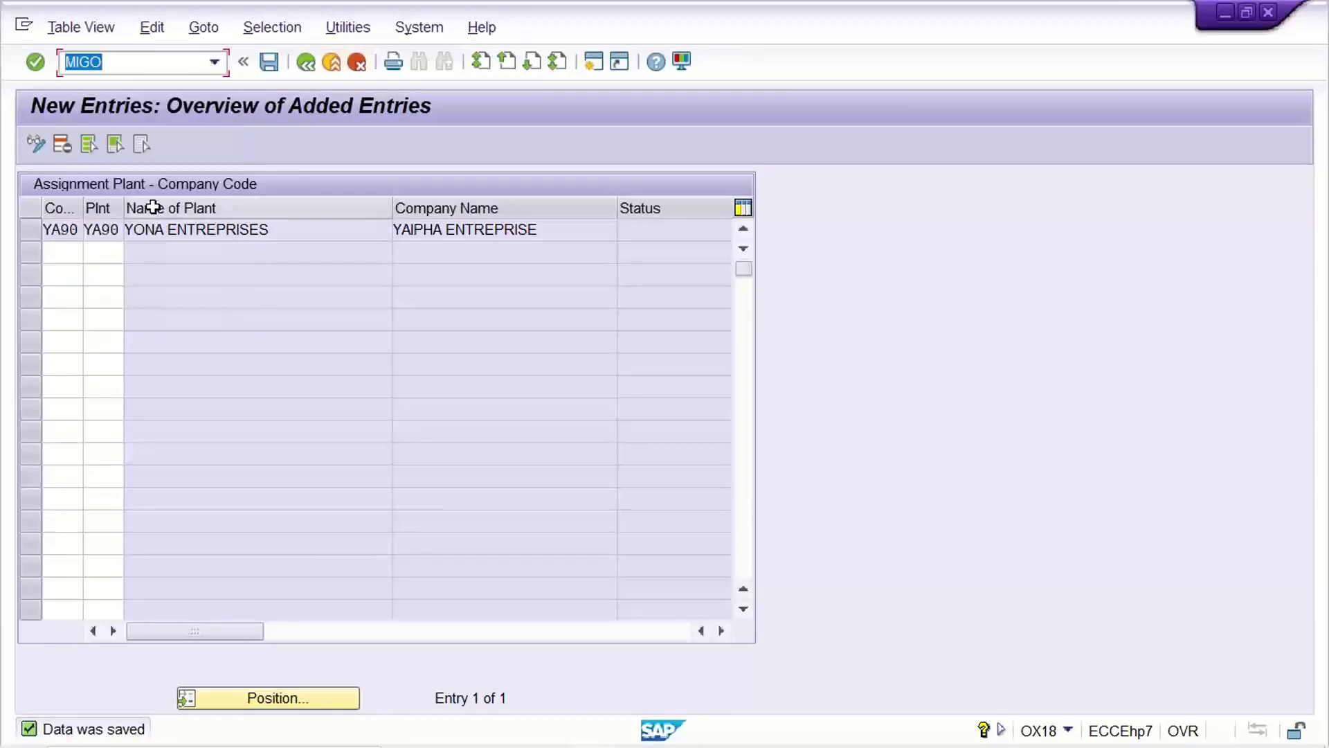
left_click(68, 62)
type("/N")
key("Return")
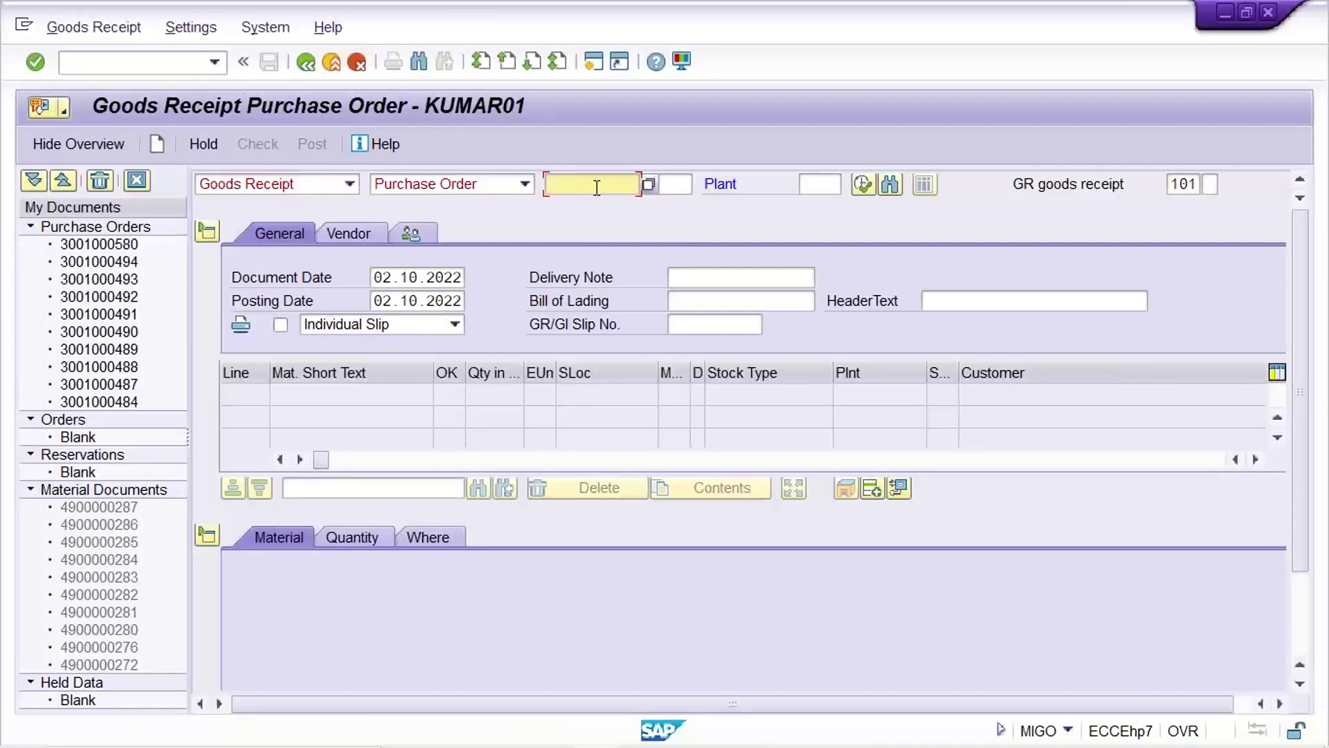
left_click(597, 188)
key("Down")
key("Return")
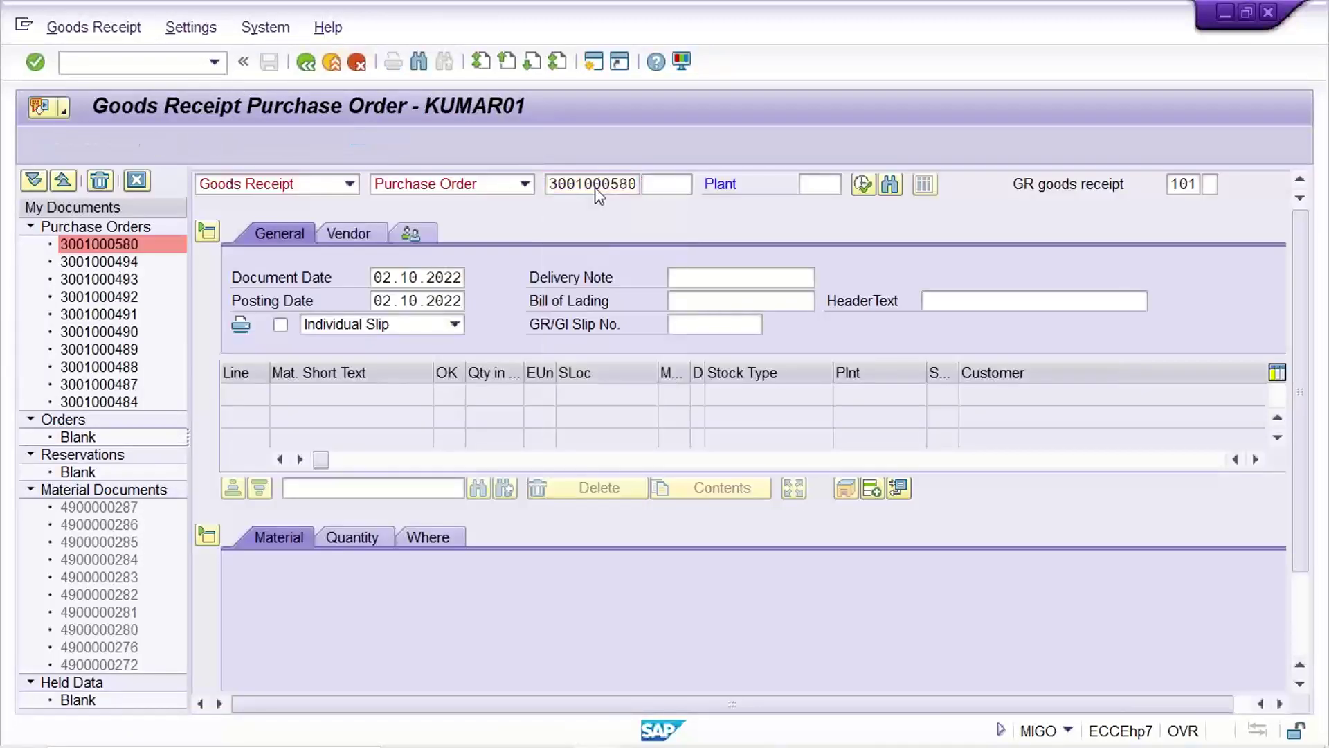
key("Return")
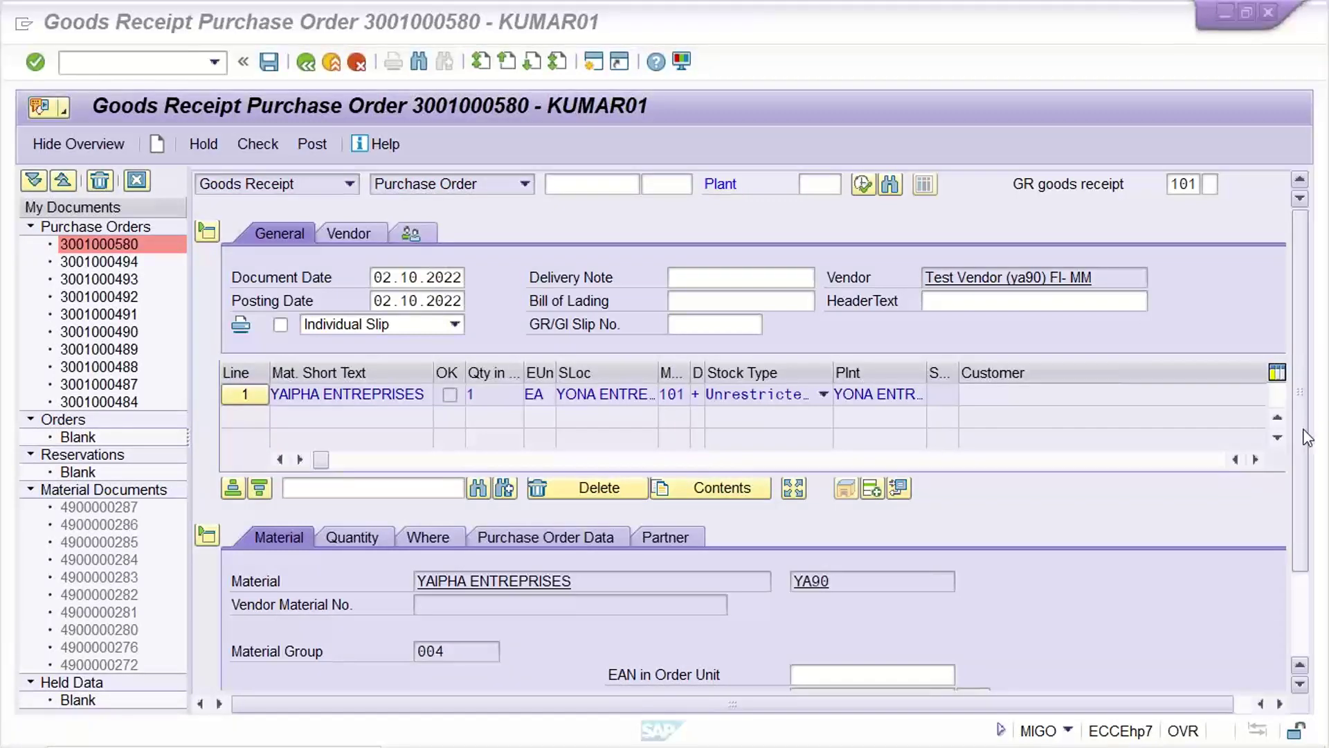
Mark the YAIPHA ENTREPRISES item as OK, try to post the goods receipt, and close the message log
scroll(1288, 638, "down", 3)
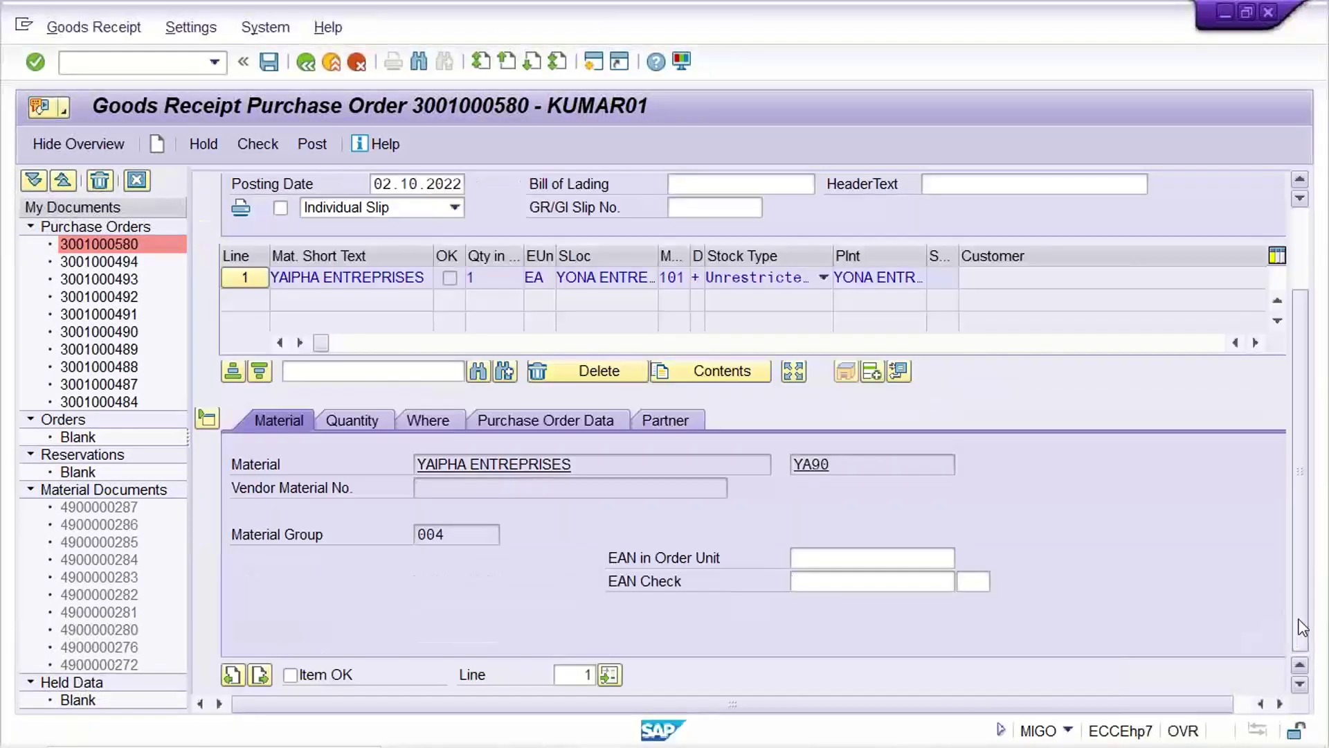
left_click(306, 678)
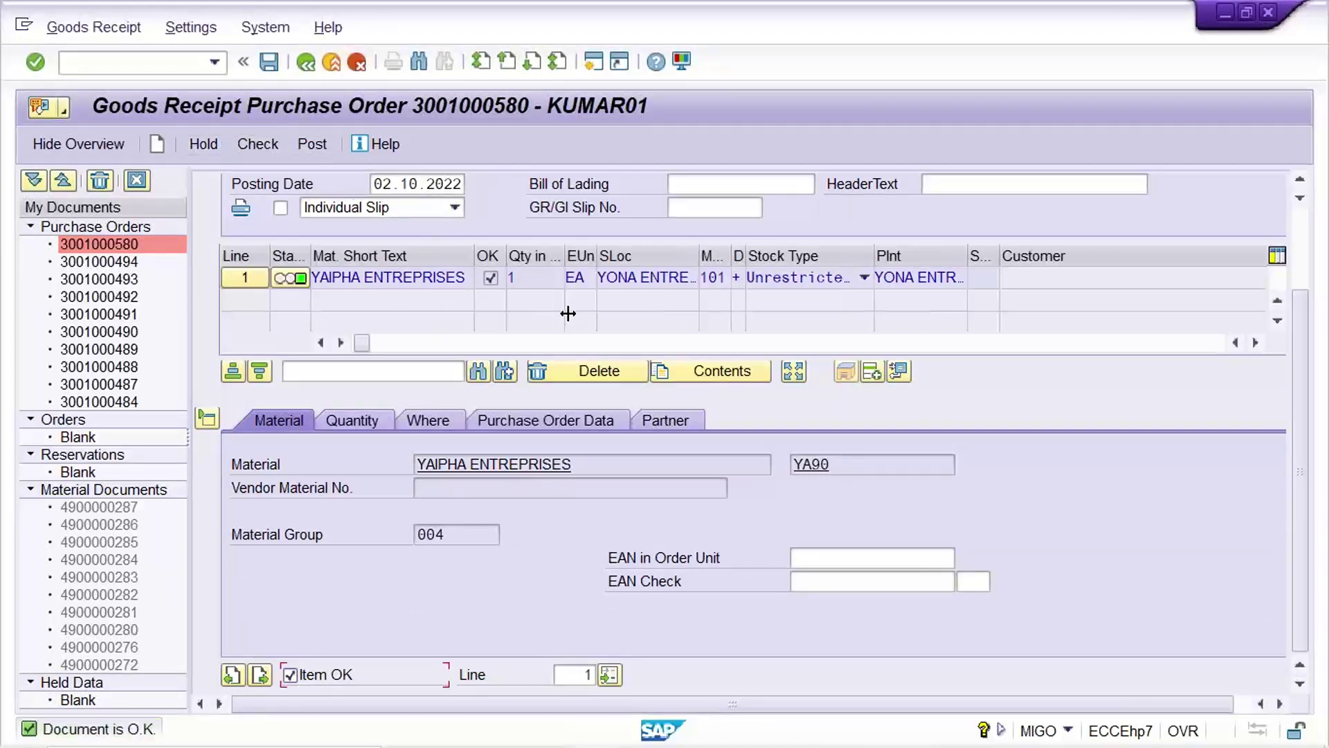
left_click(271, 64)
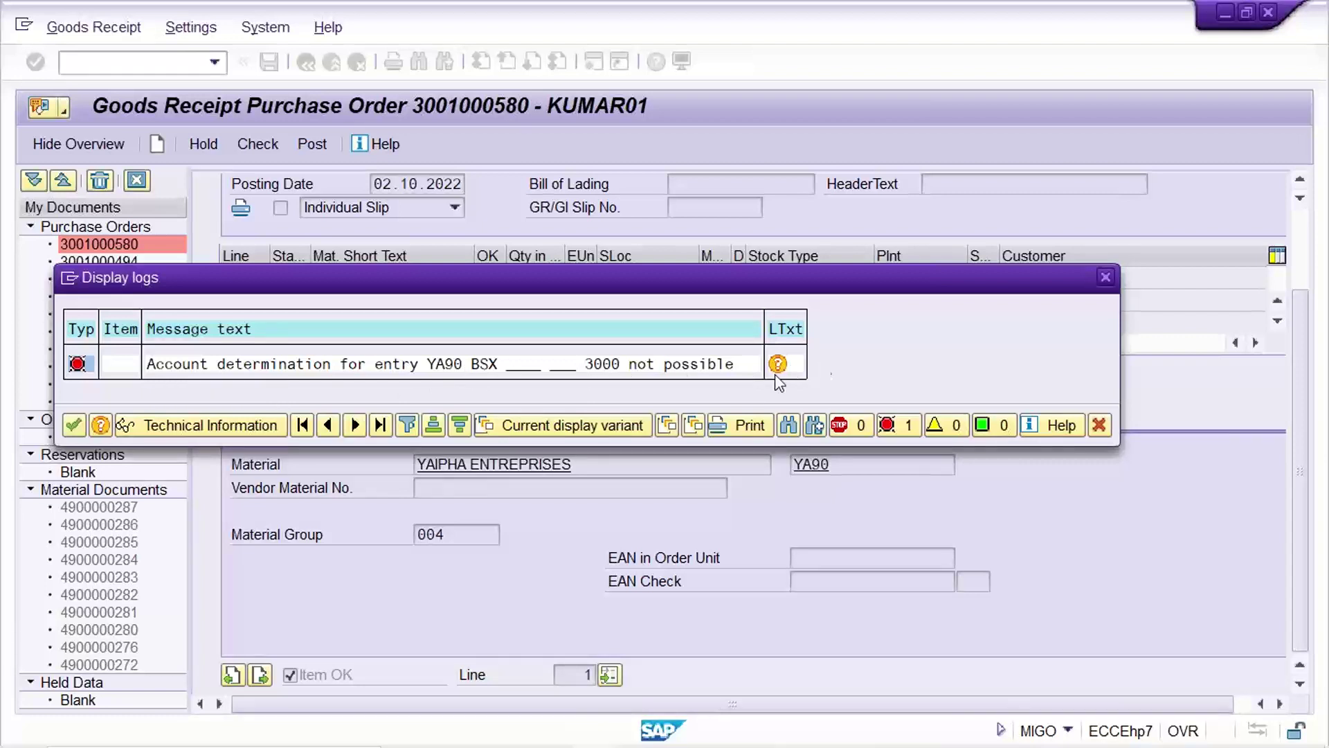
left_click(1106, 278)
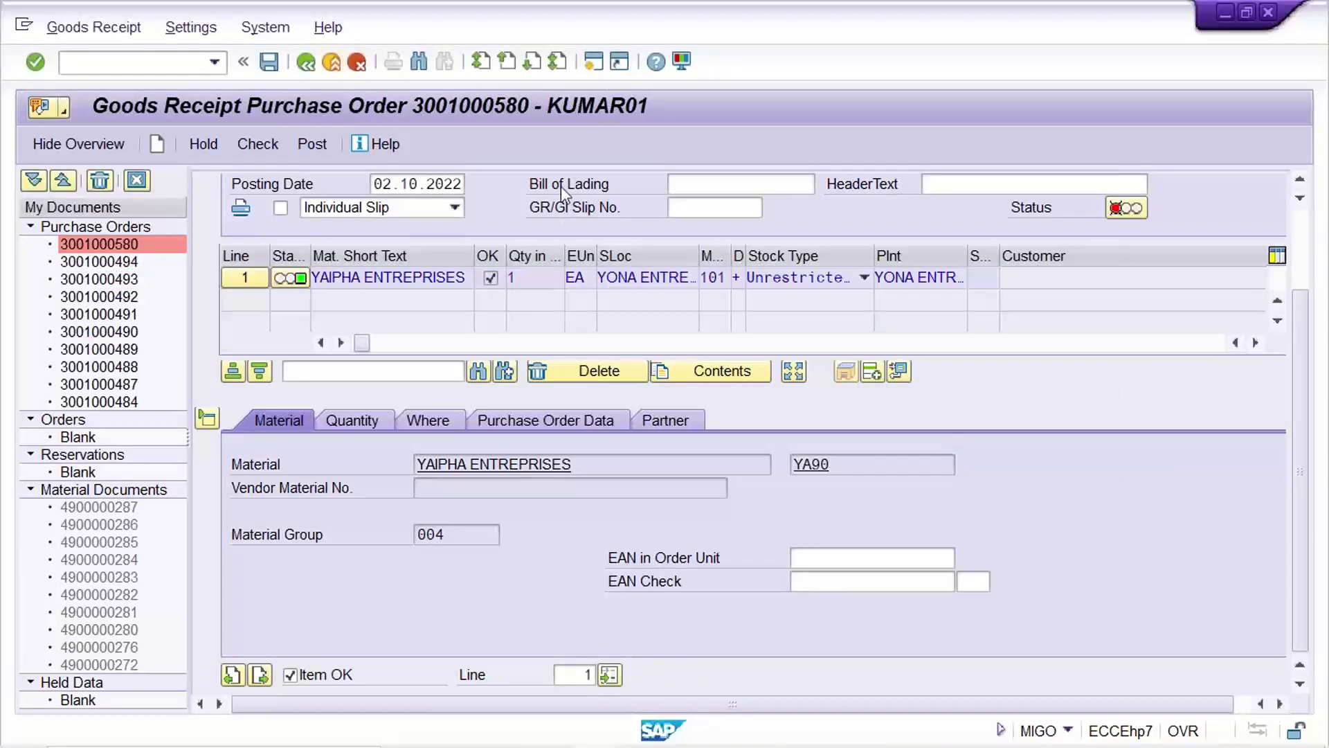
Leave the goods receipt and open the inventory posting procedure BSX in transaction OBYC for chart of accounts YA90
key("F3")
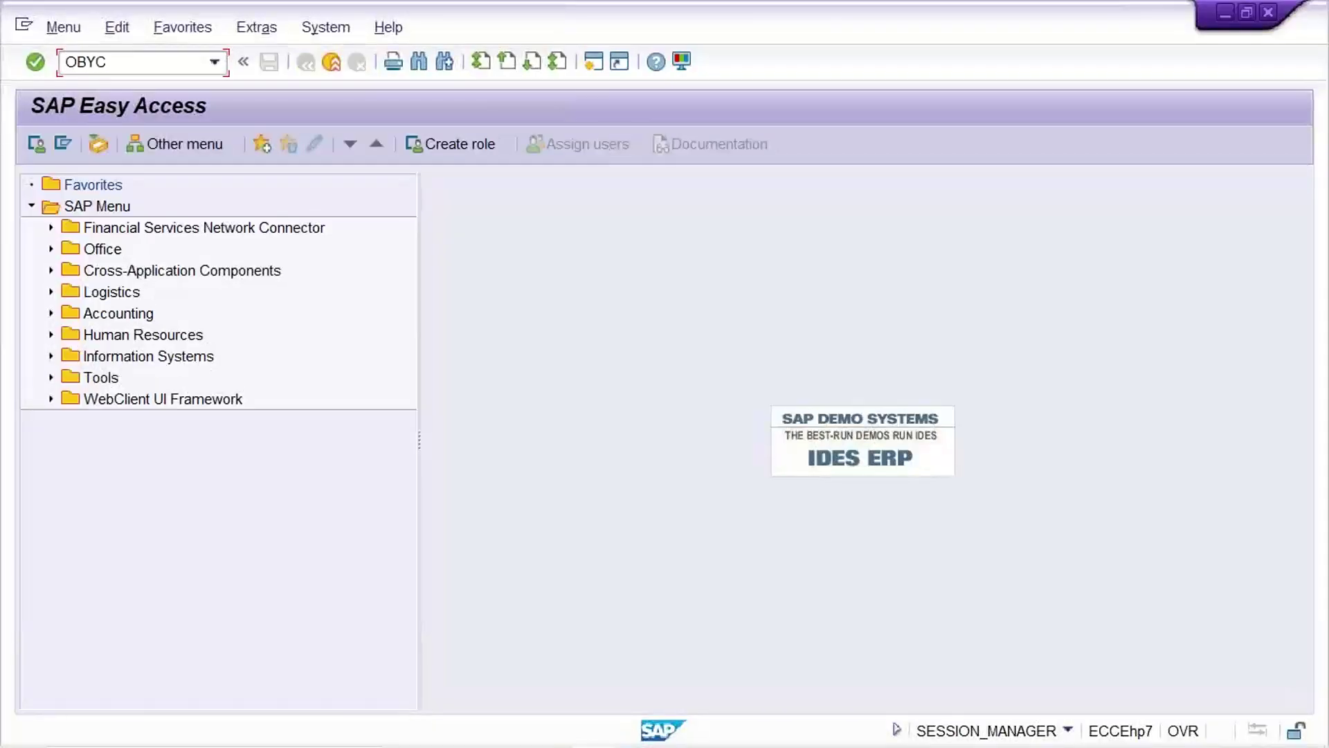
key("Return")
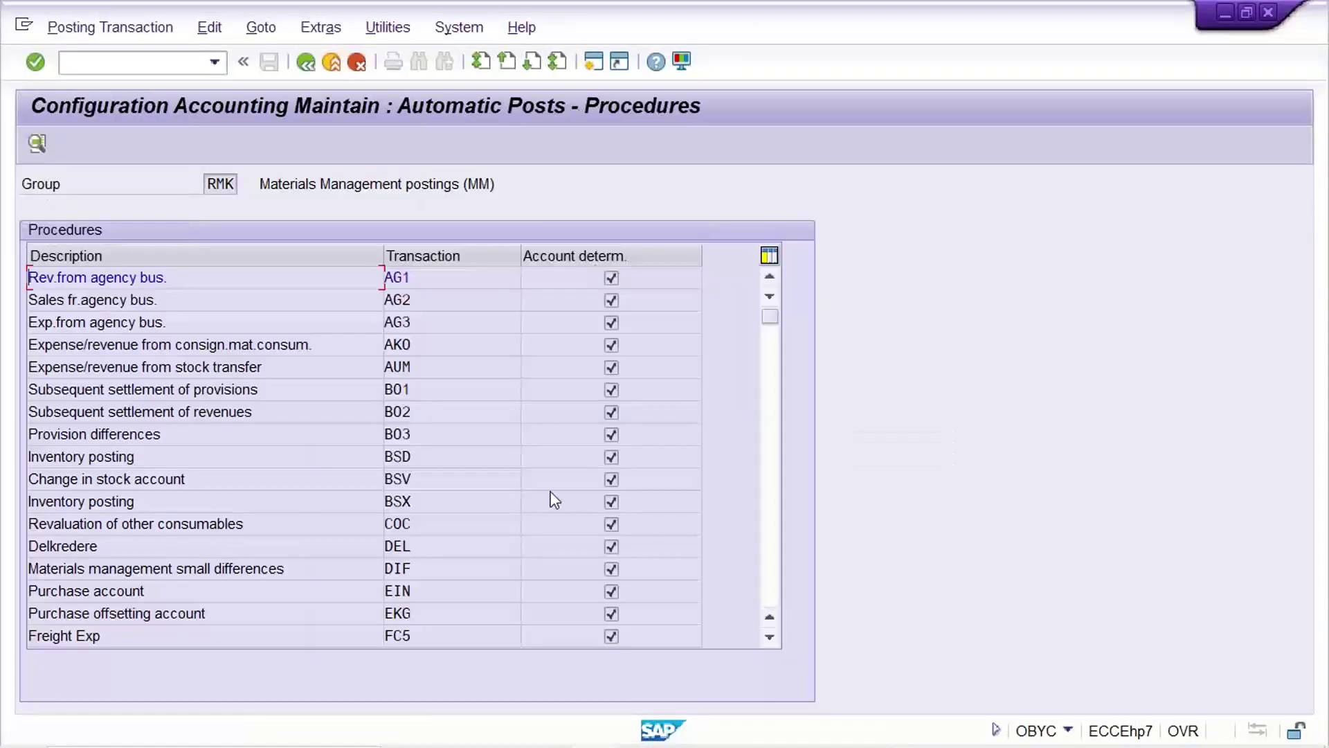
double_click(416, 503)
type("YA90")
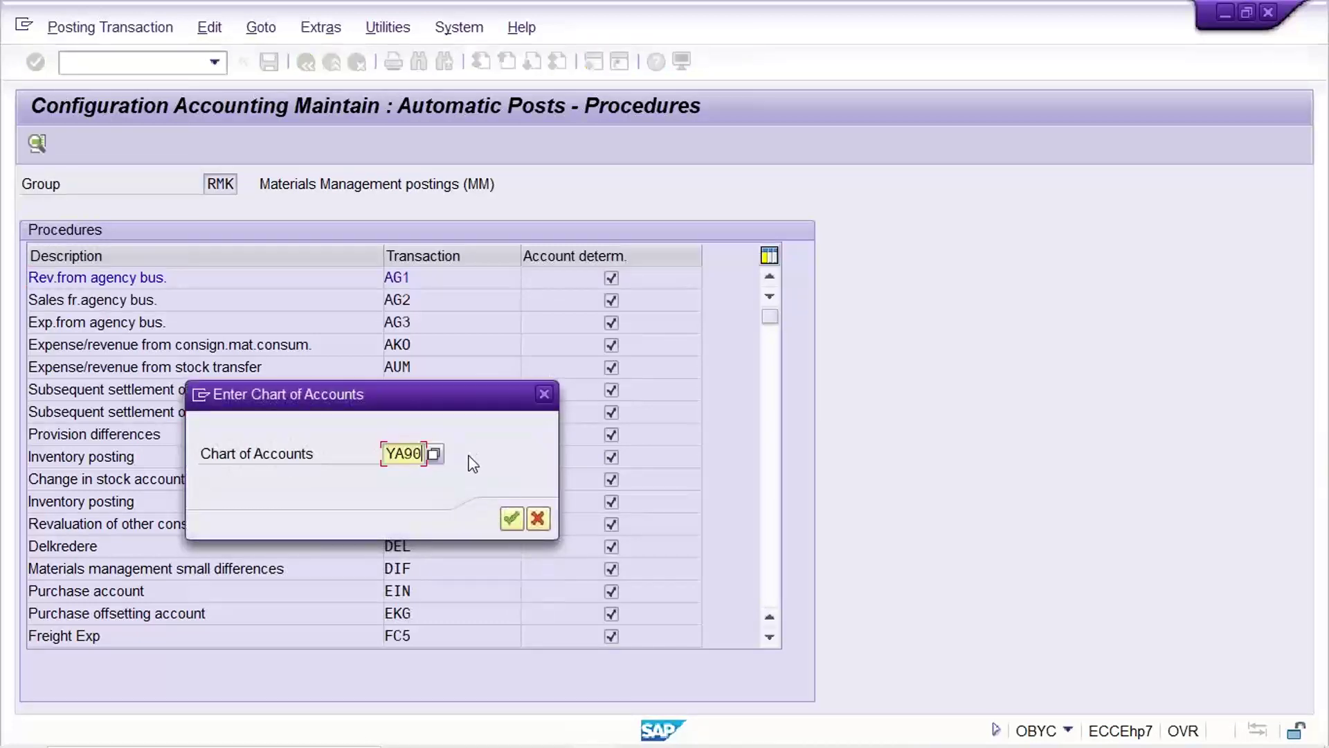
key("Return")
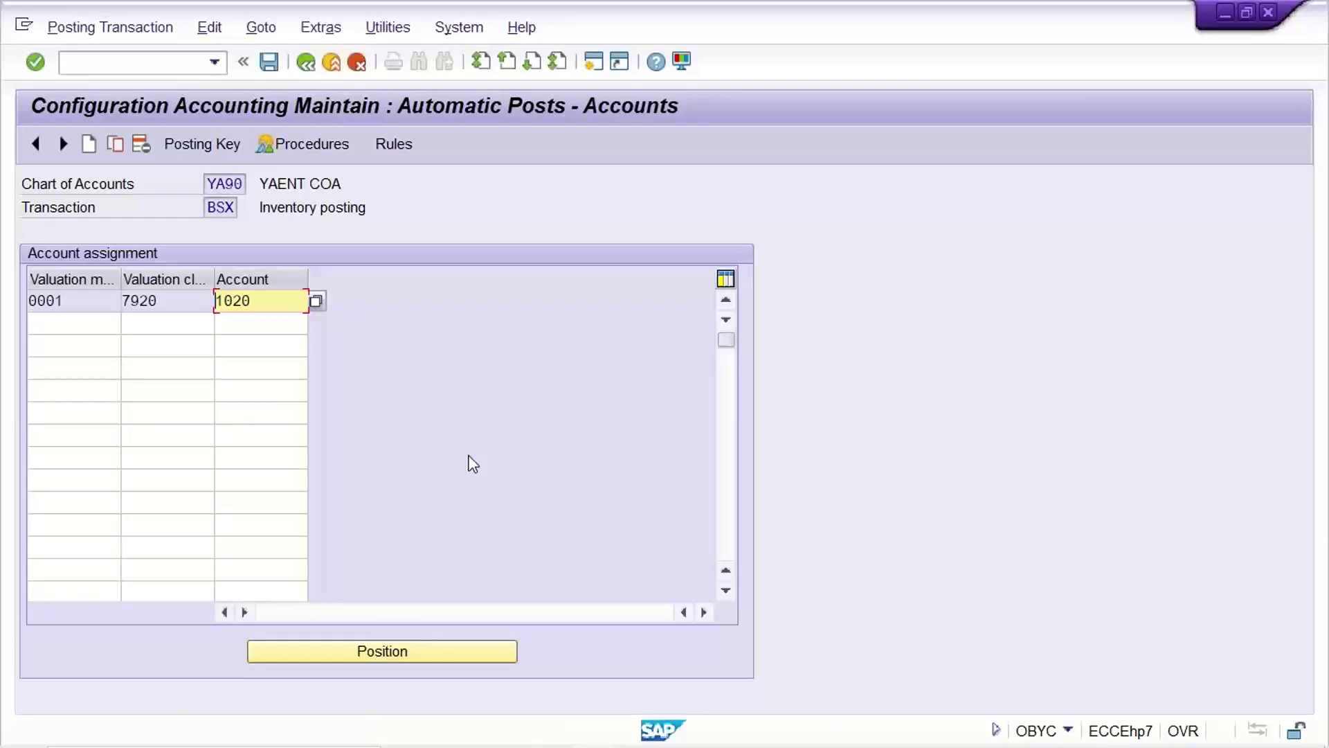
Add a BSX assignment with valuation modifier 0001, valuation class 3000 and account 1020, and save it under the proposed customizing request
left_click(140, 326)
left_click(148, 326)
left_click(165, 347)
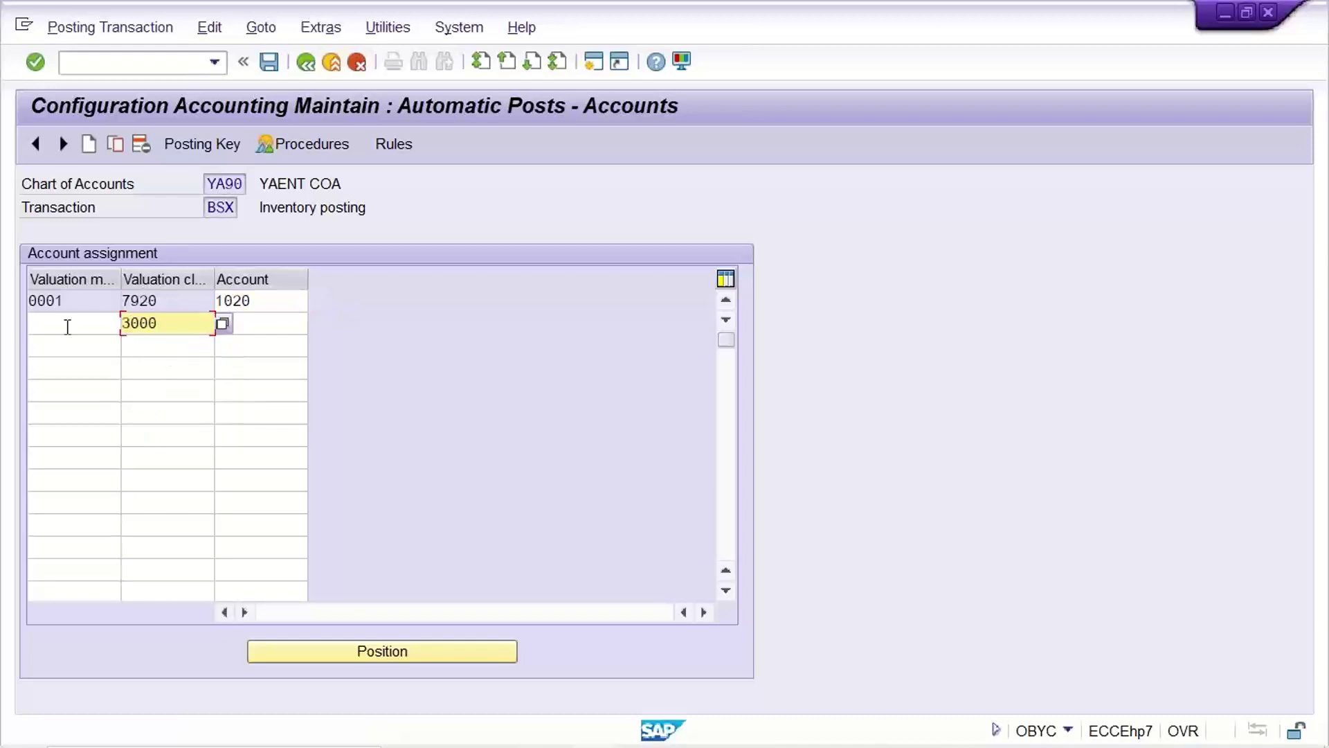
left_click(67, 327)
left_click(80, 341)
left_click(165, 325)
left_click(257, 323)
double_click(266, 300)
key("ctrl+c")
left_click(250, 323)
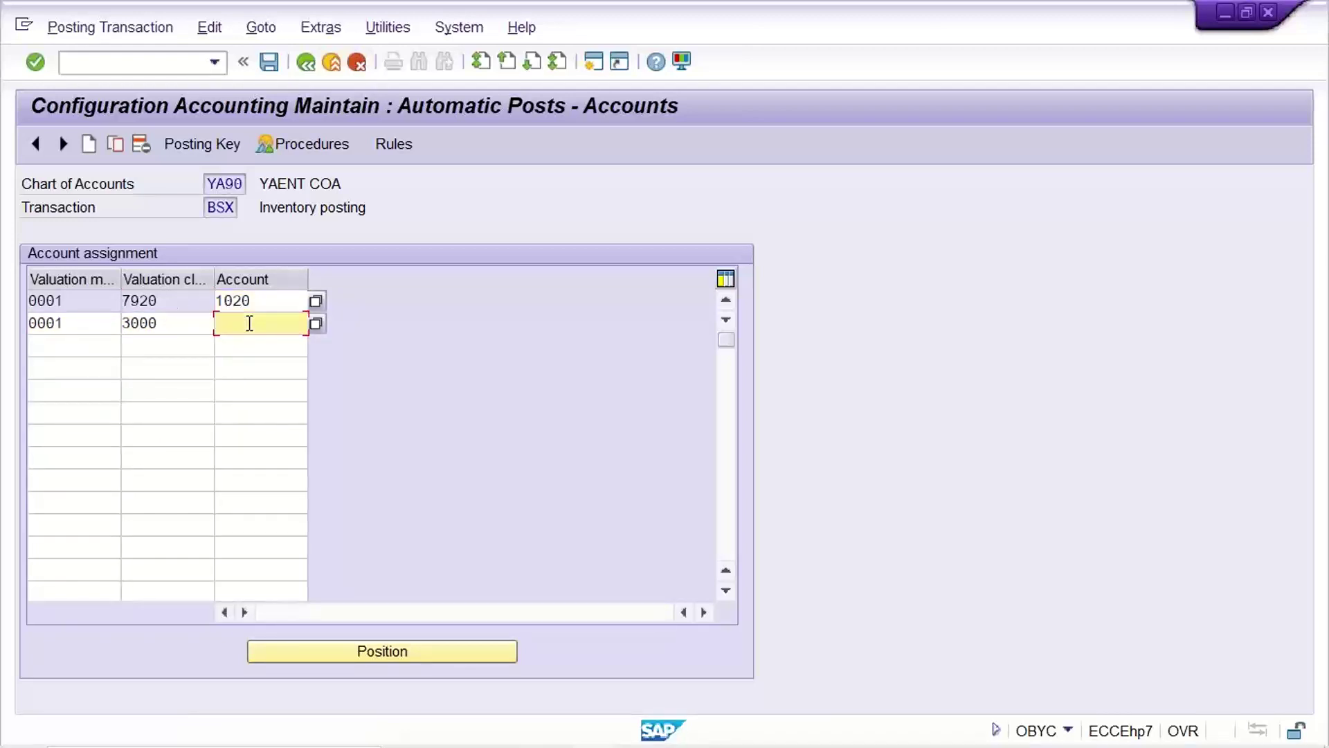
key("ctrl+v")
key("ctrl+s")
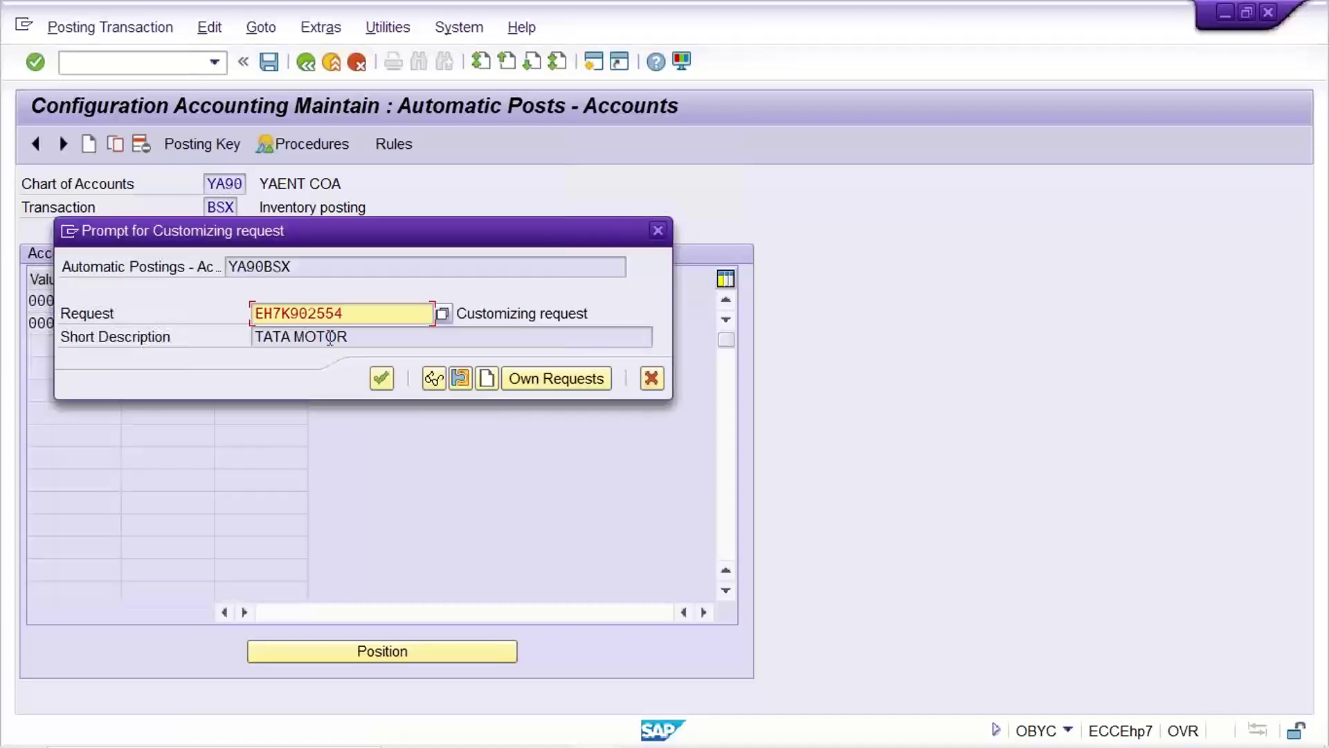
left_click(380, 378)
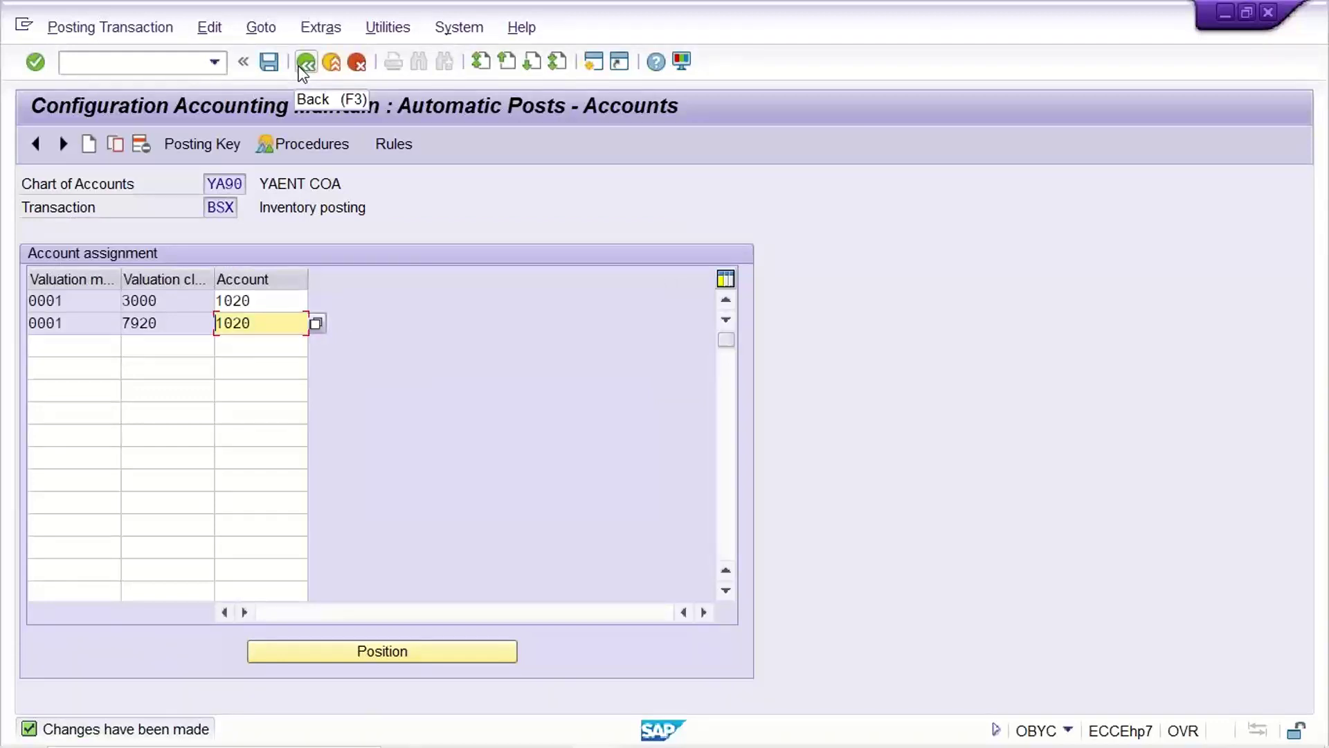
Return to the procedures list and open the account assignments of the GR/IR clearing account procedure WRX
left_click(304, 65)
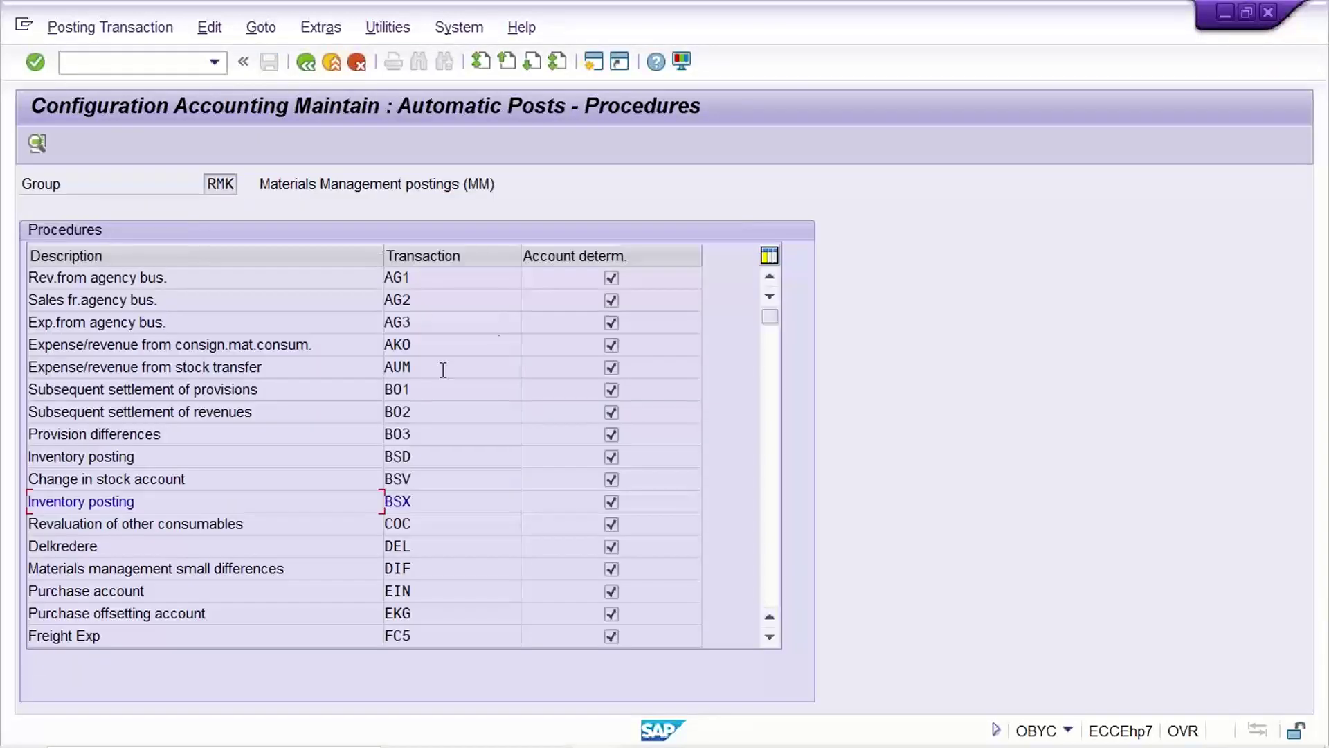
scroll(771, 543, "down", 15)
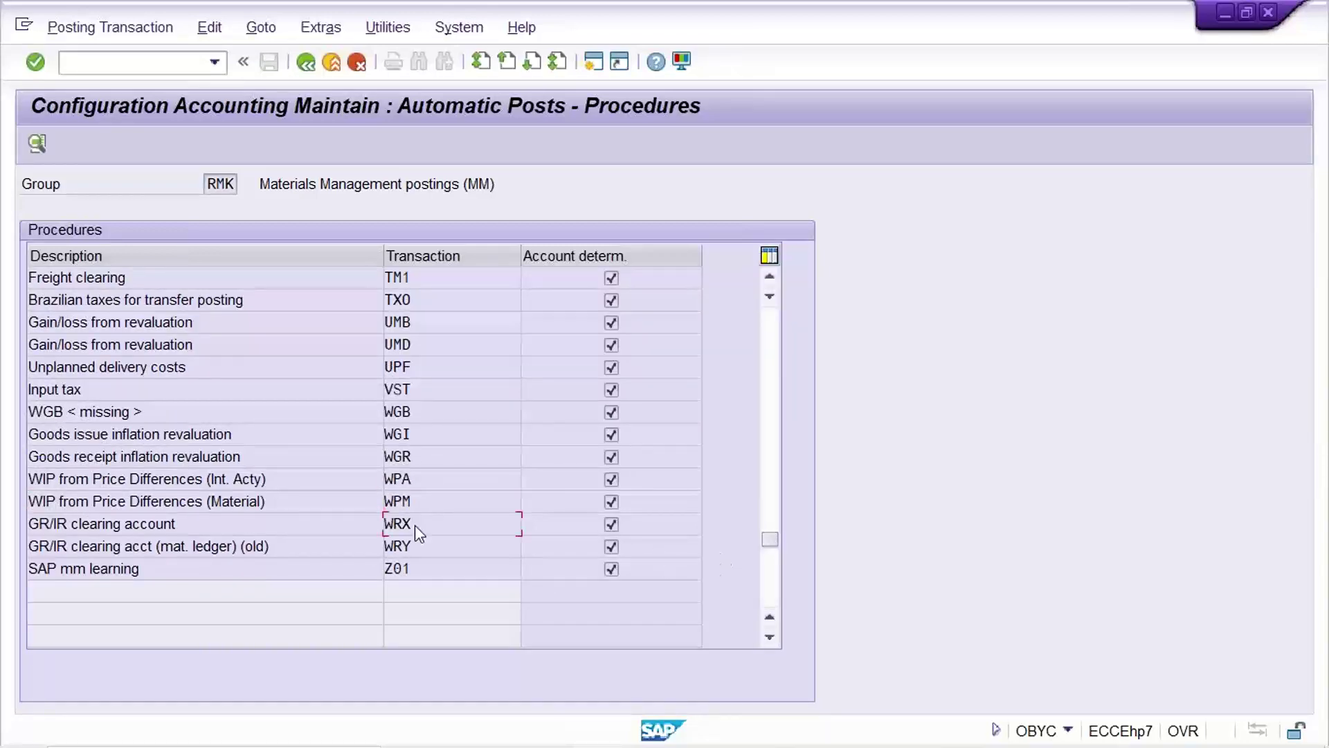
double_click(414, 524)
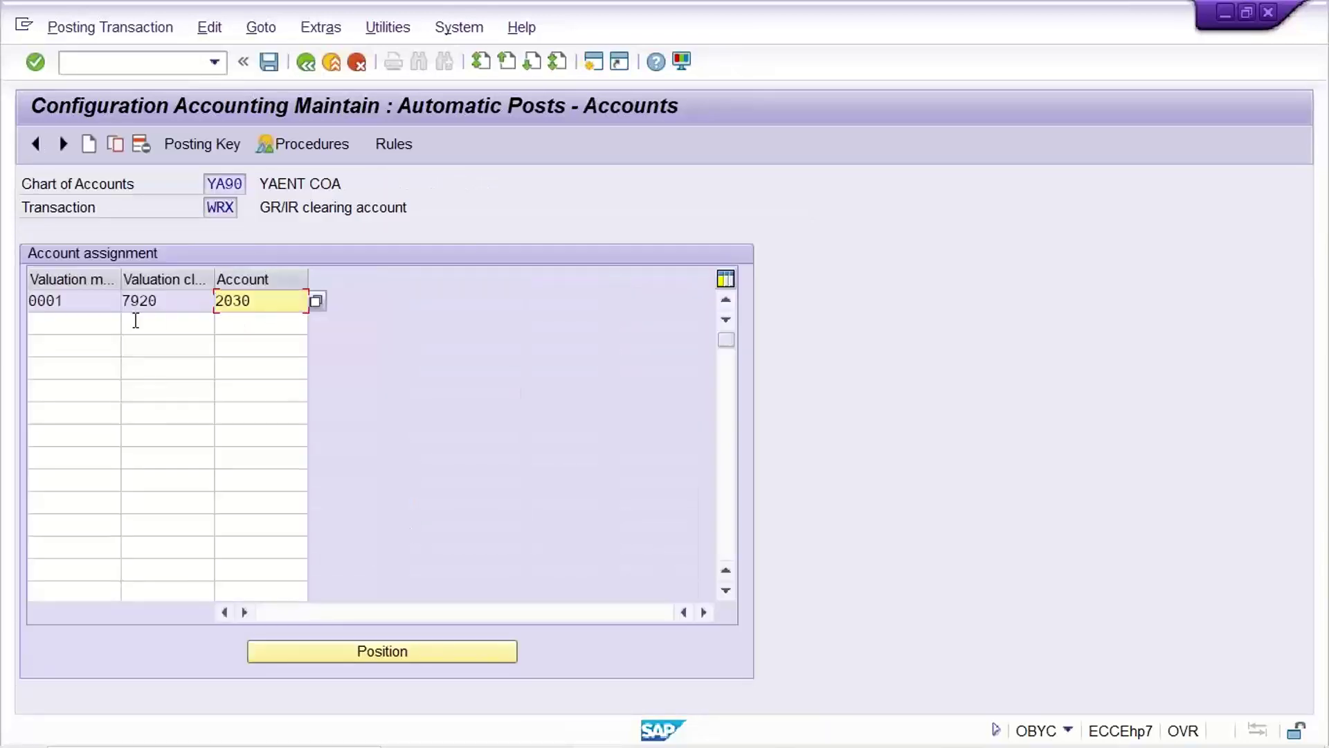
Try to add a WRX assignment with valuation modifier 0001, valuation class 3000 and account 1020
left_click(36, 322)
left_click(83, 344)
left_click(179, 333)
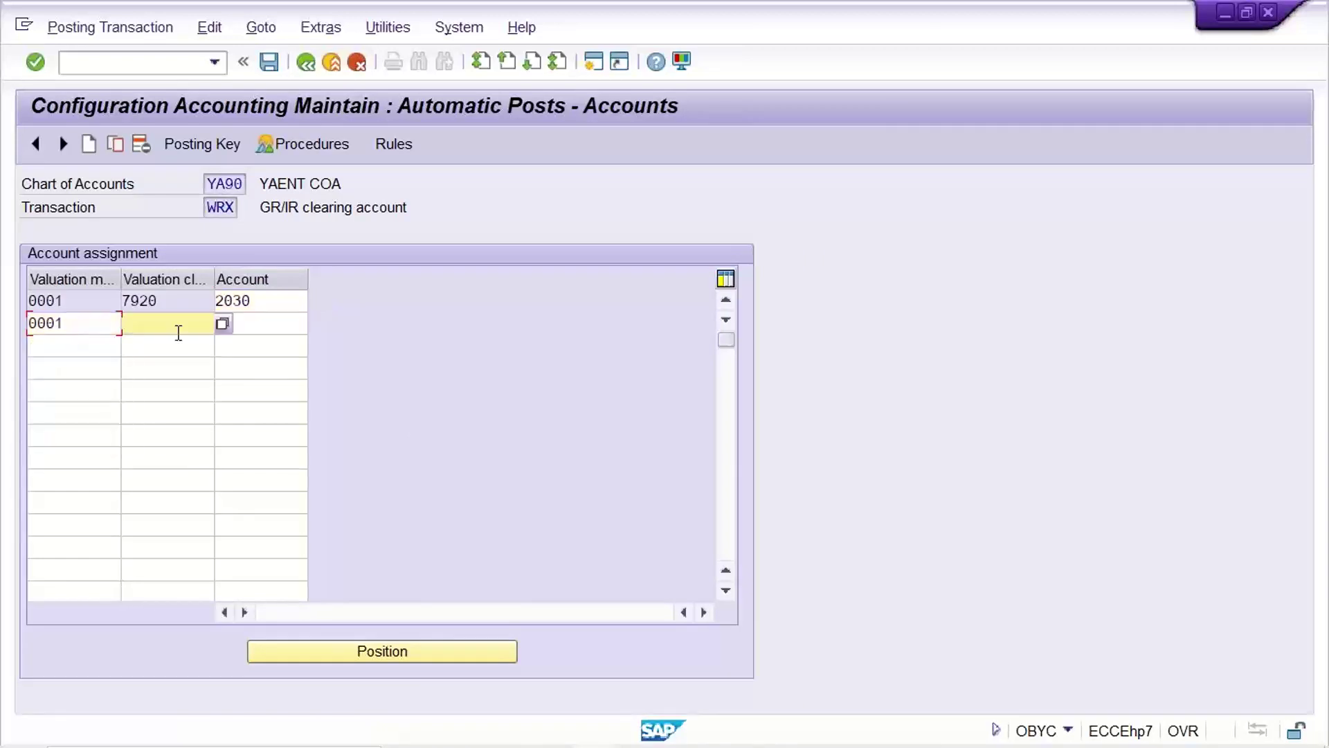
left_click(178, 344)
left_click(256, 341)
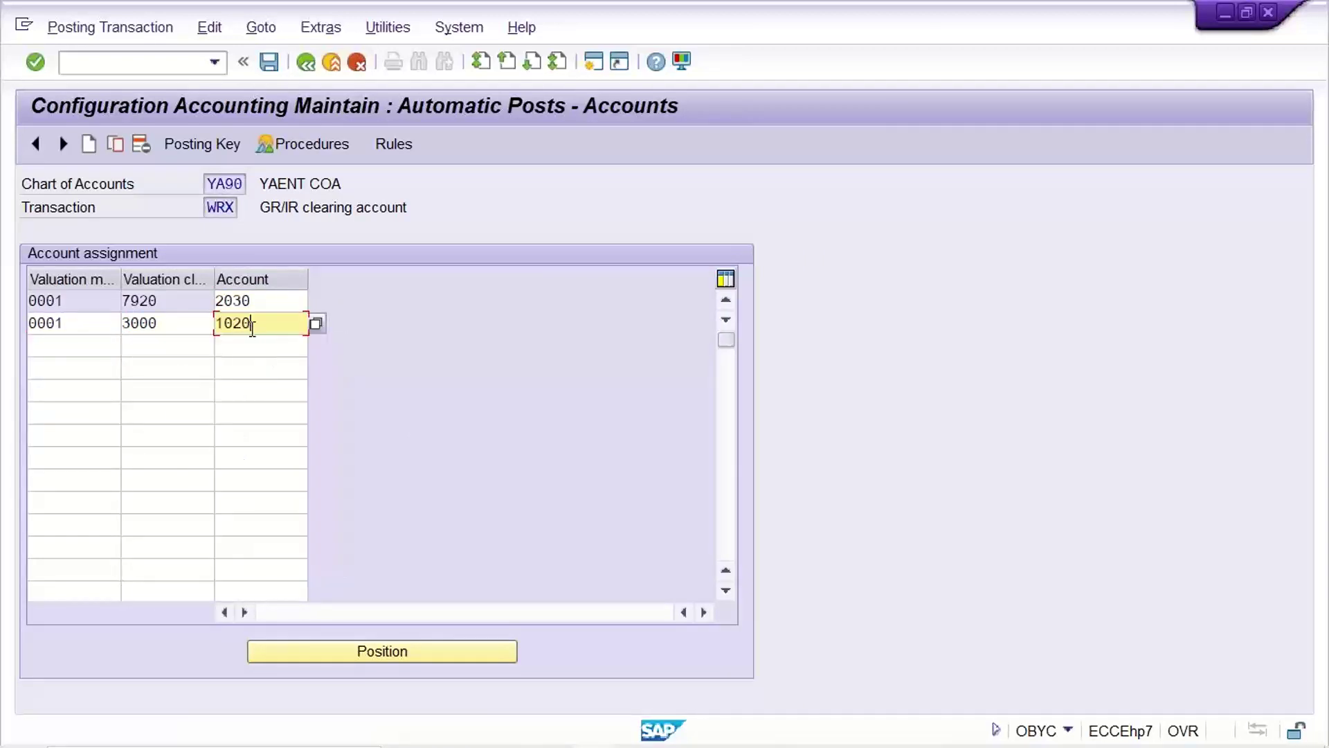
key("Return")
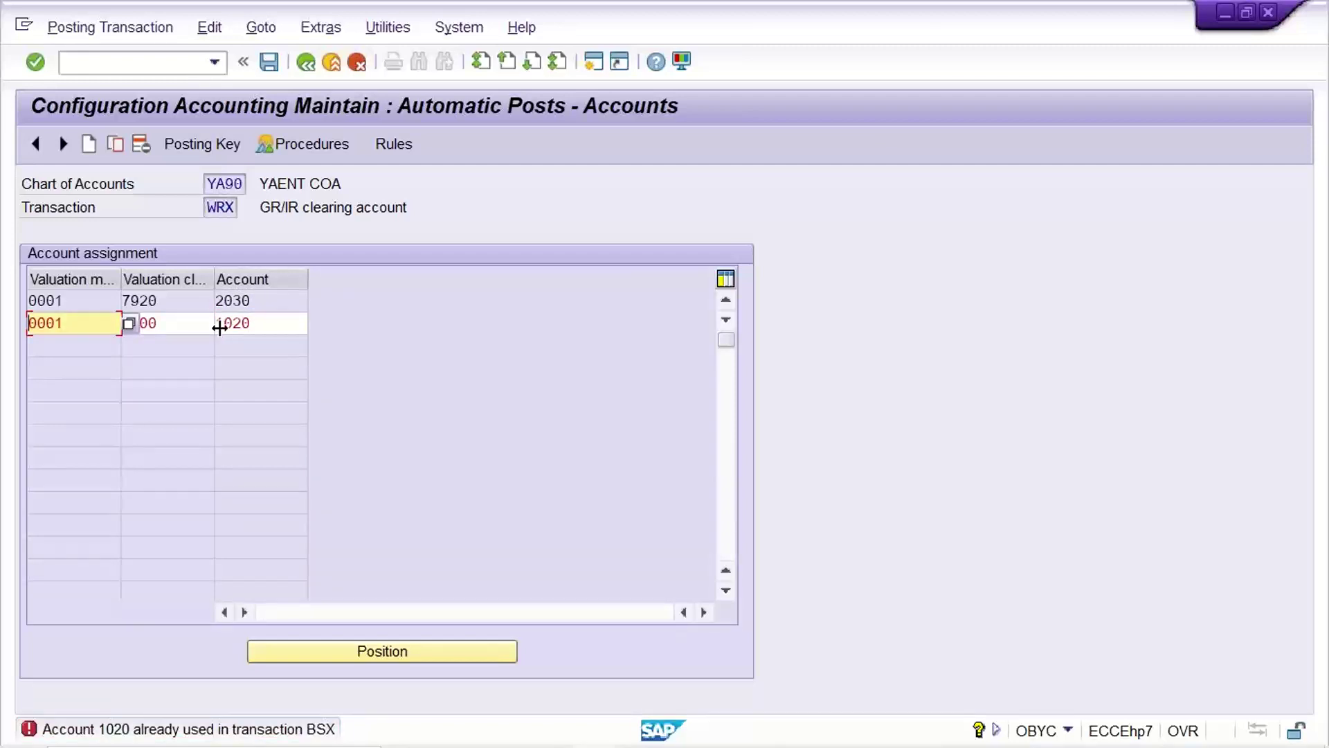
Set the account of the valuation class 3000 entry to 2030 and save the WRX assignments under the proposed customizing request
left_click(202, 322)
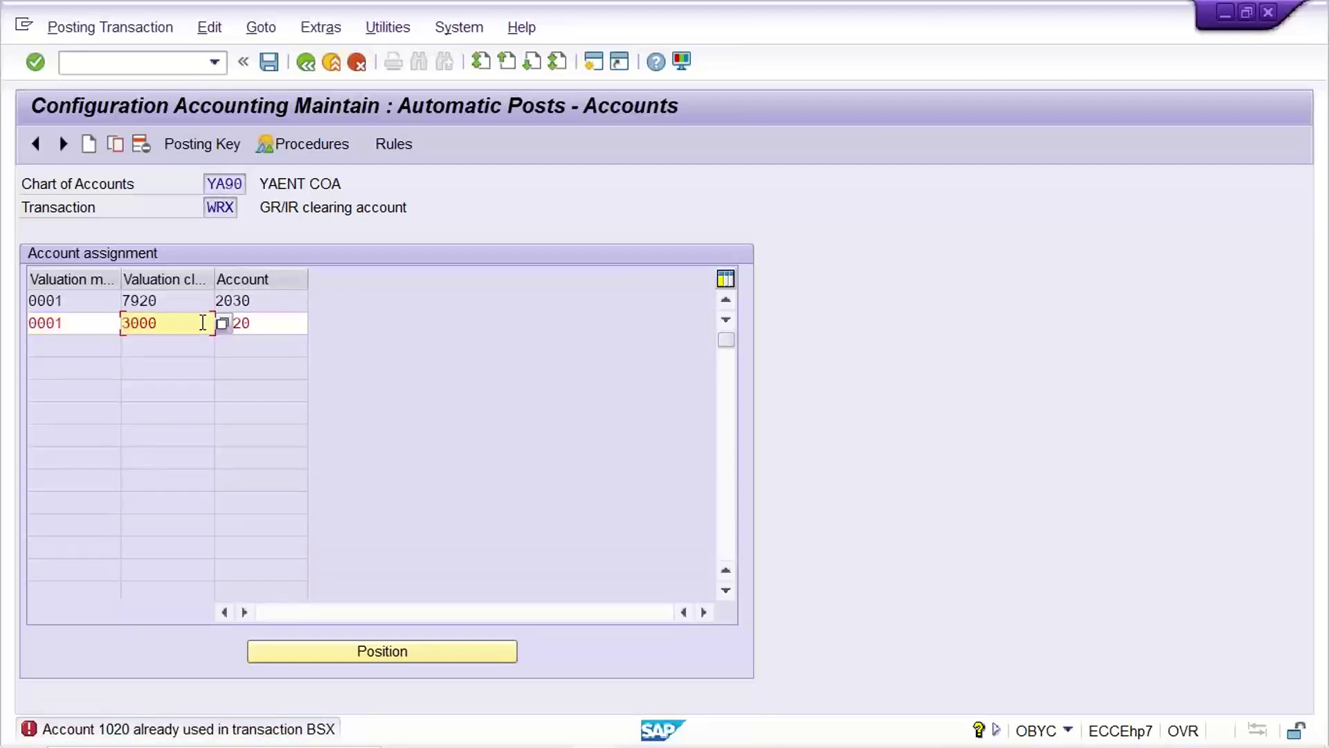
left_click(267, 324)
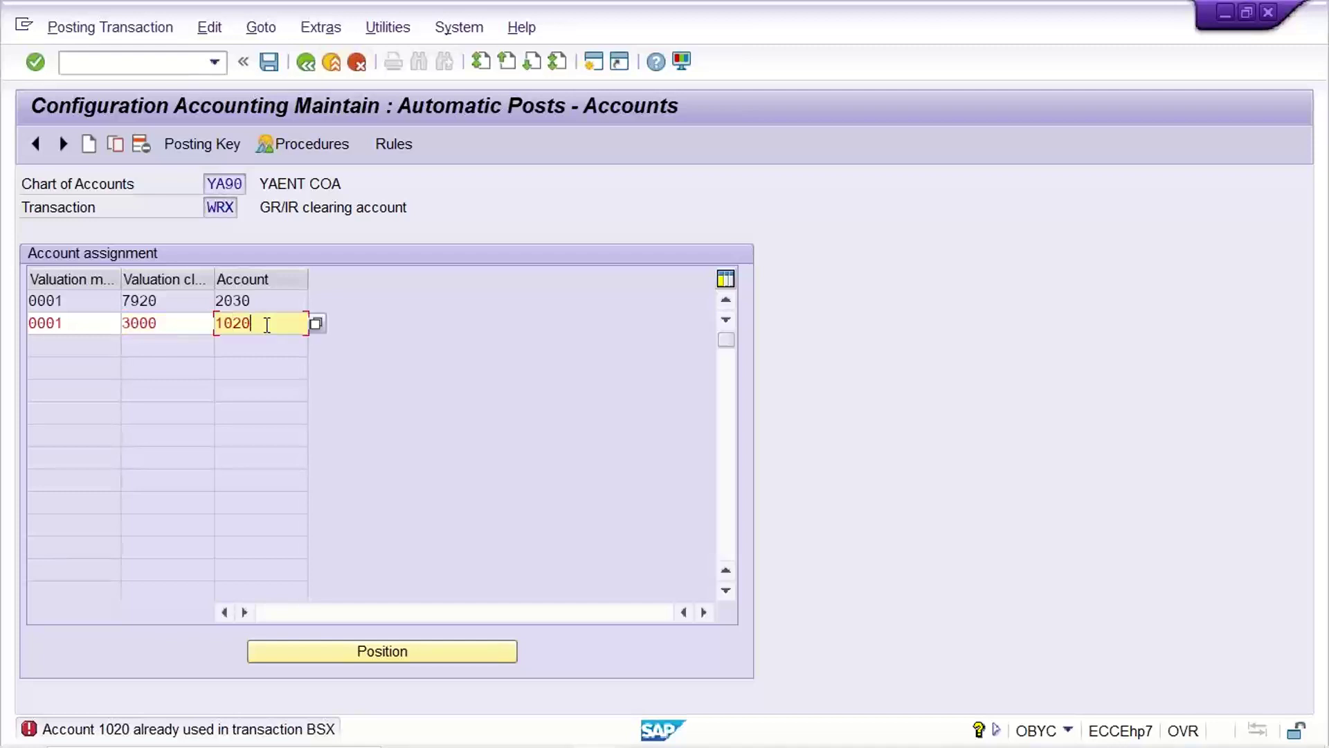
key("BackSpace")
key("BackSpace")
key("BackSpace")
key("BackSpace")
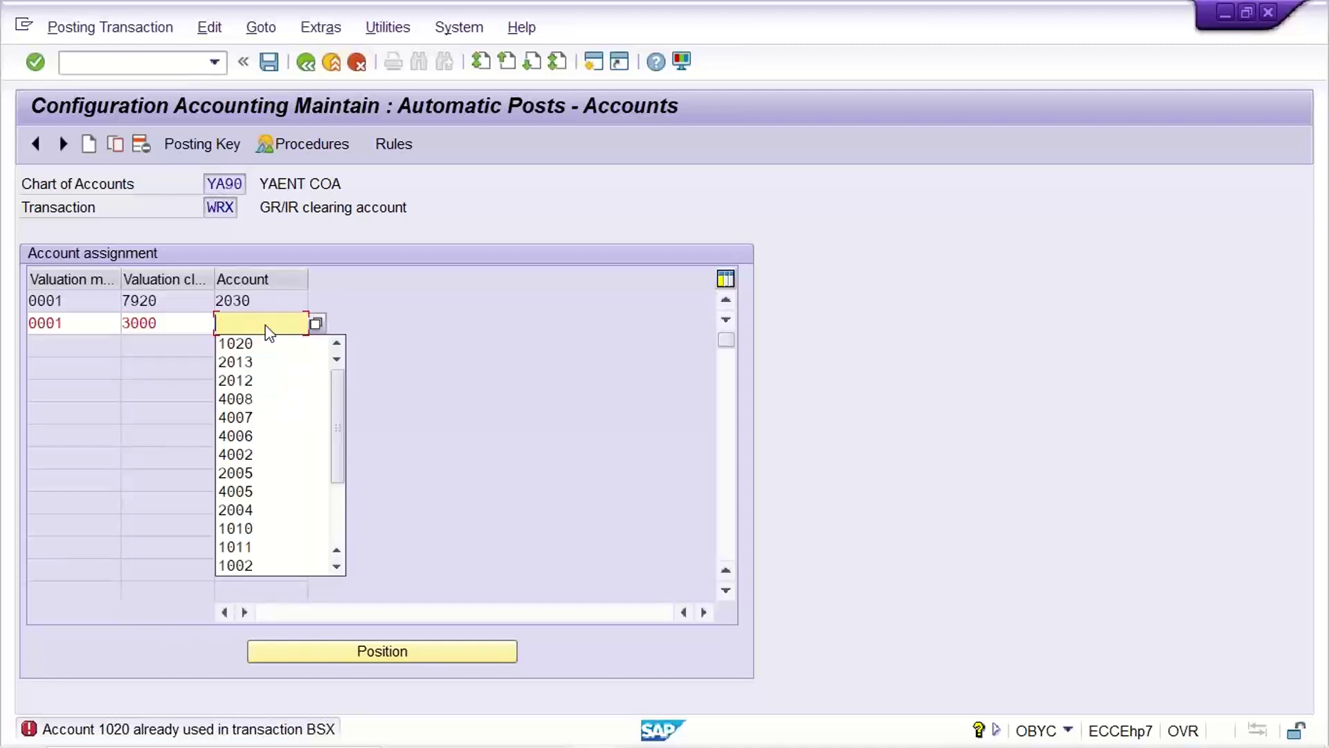
type("2030")
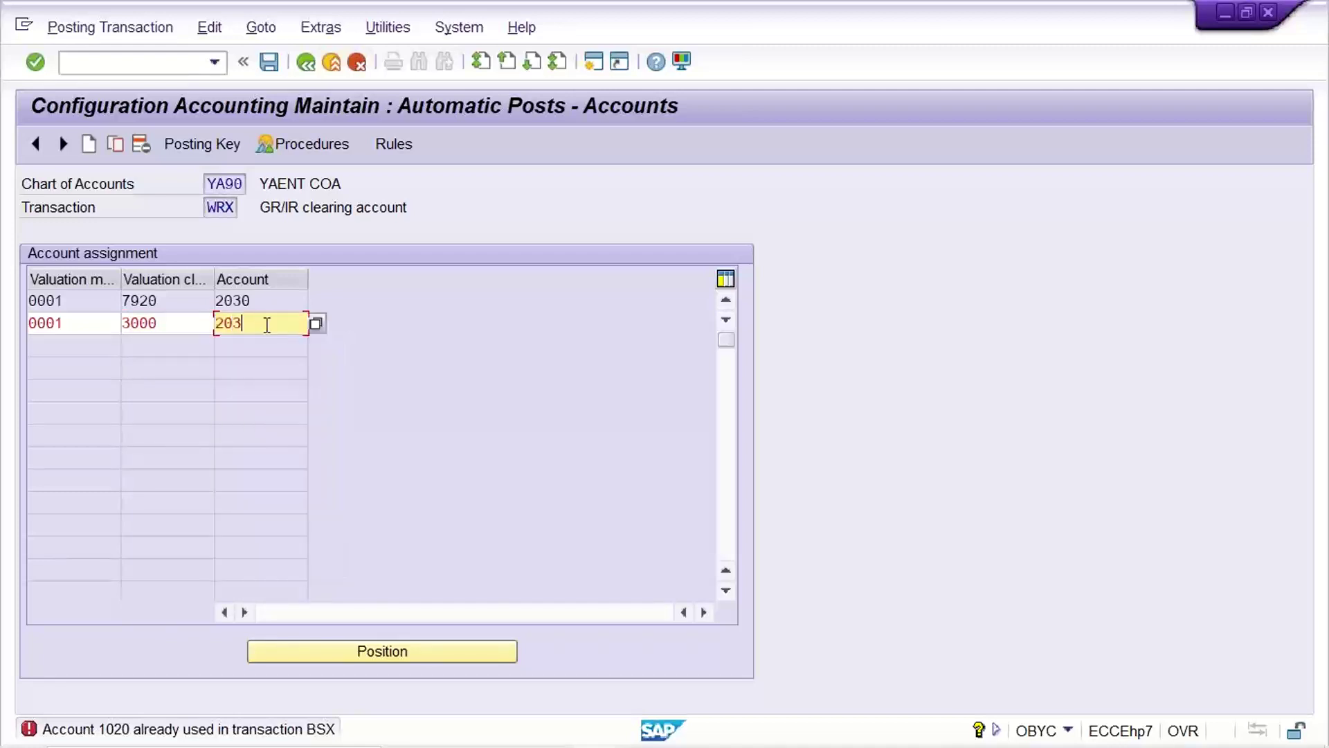
key("Return")
key("ctrl+s")
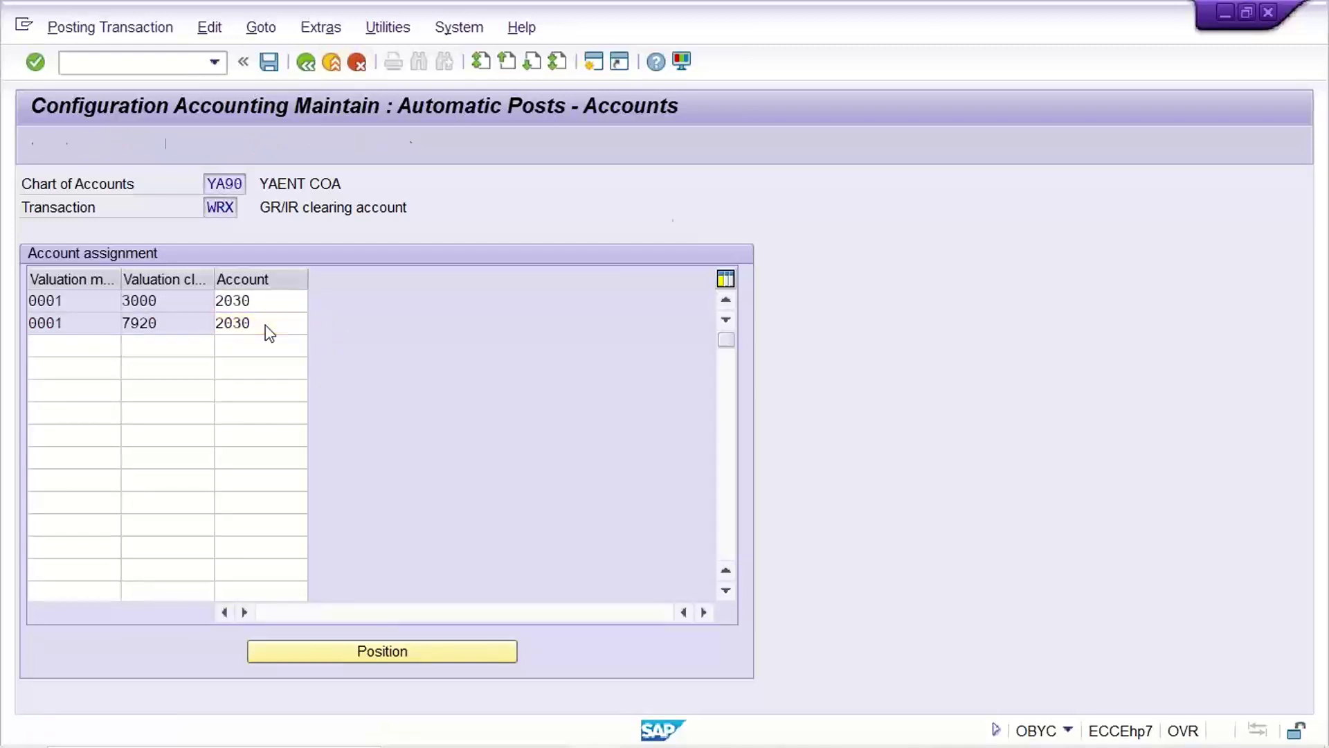
key("Return")
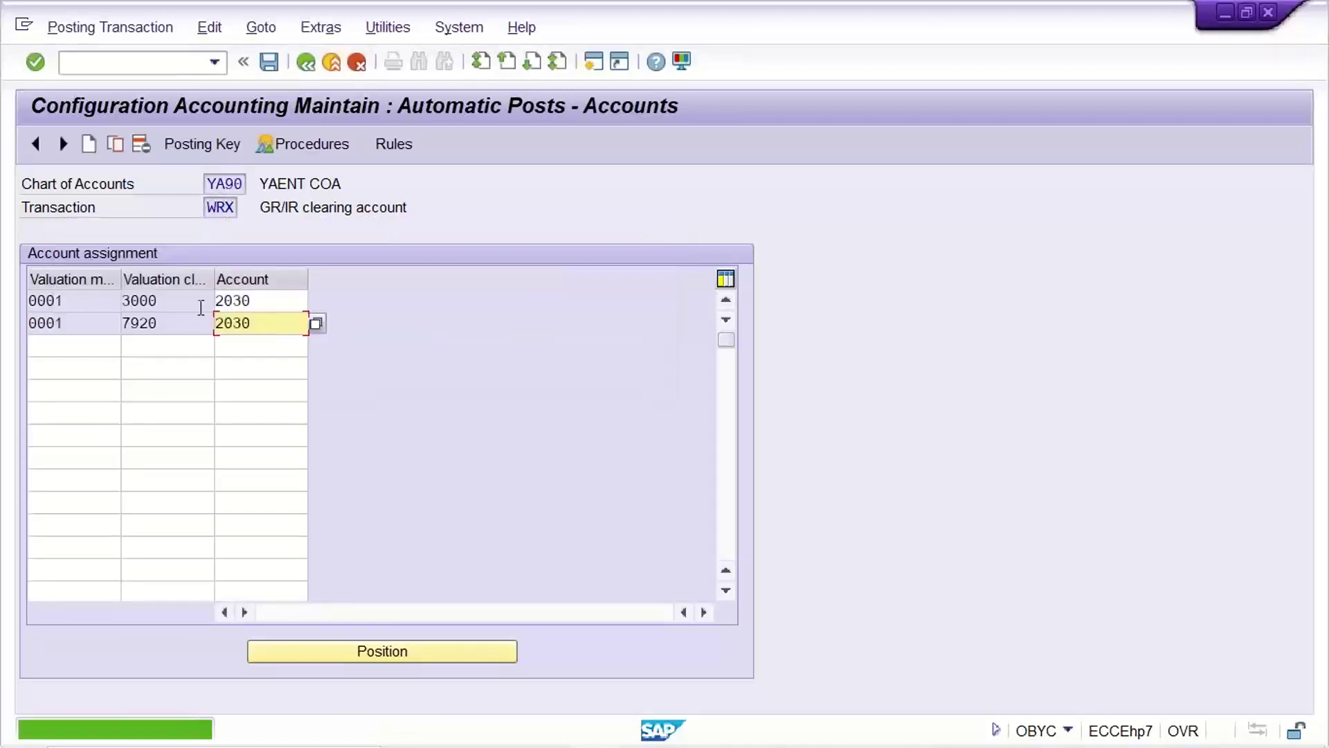
Close the duplicate goods receipt session and switch to the remaining goods receipt session
left_click(177, 299)
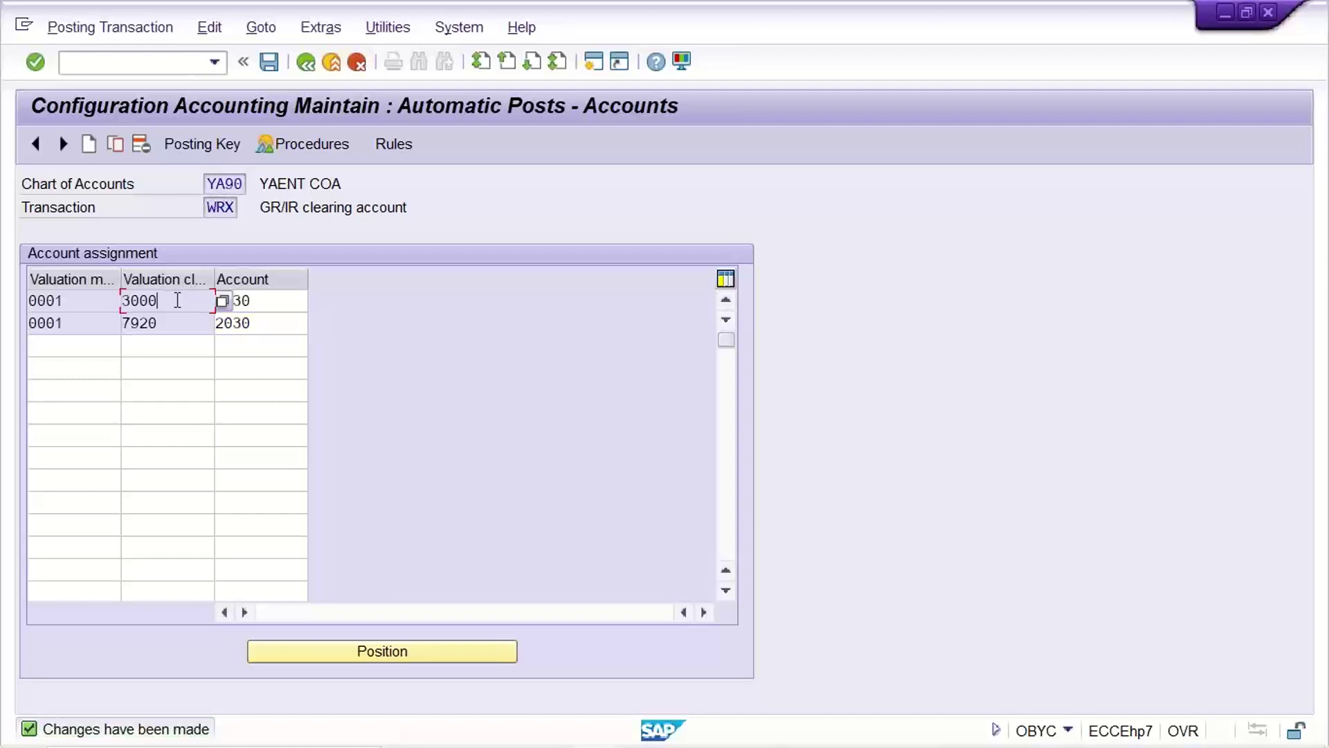
left_click(177, 322)
left_click(597, 729)
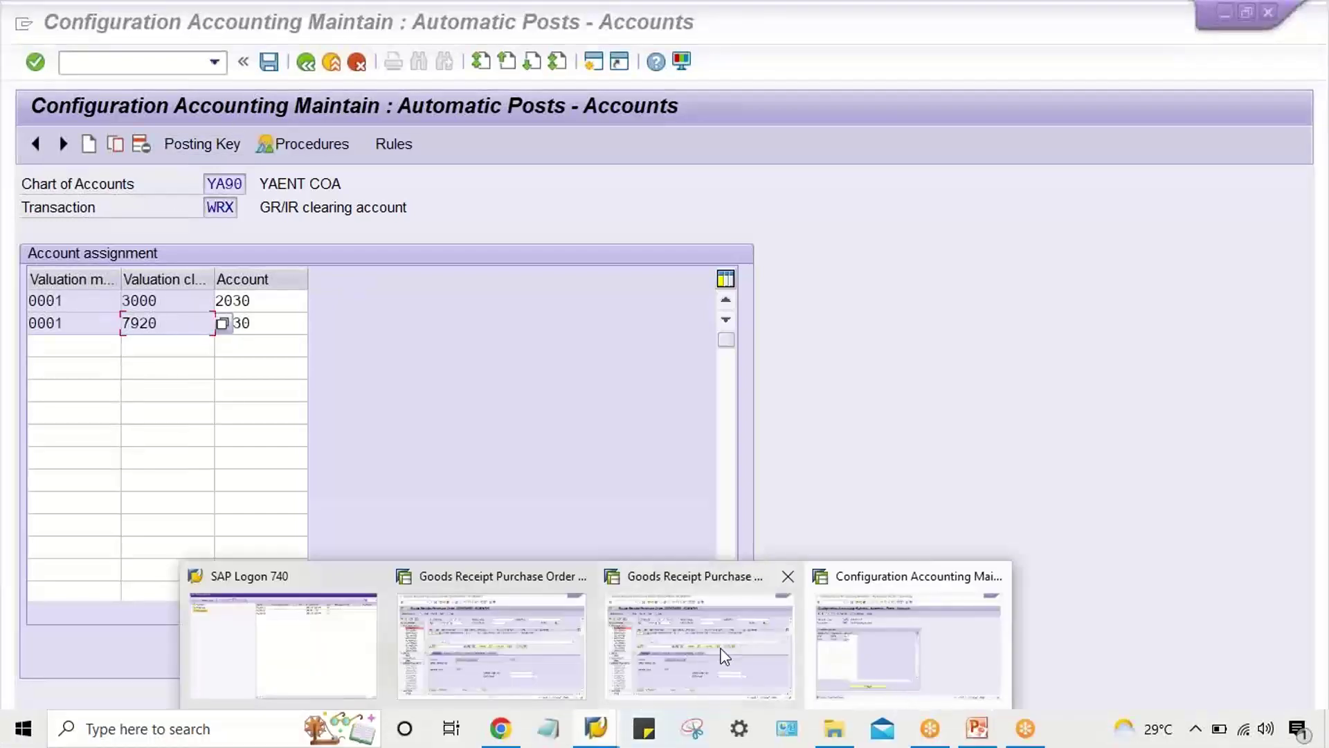
mouse_move(626, 662)
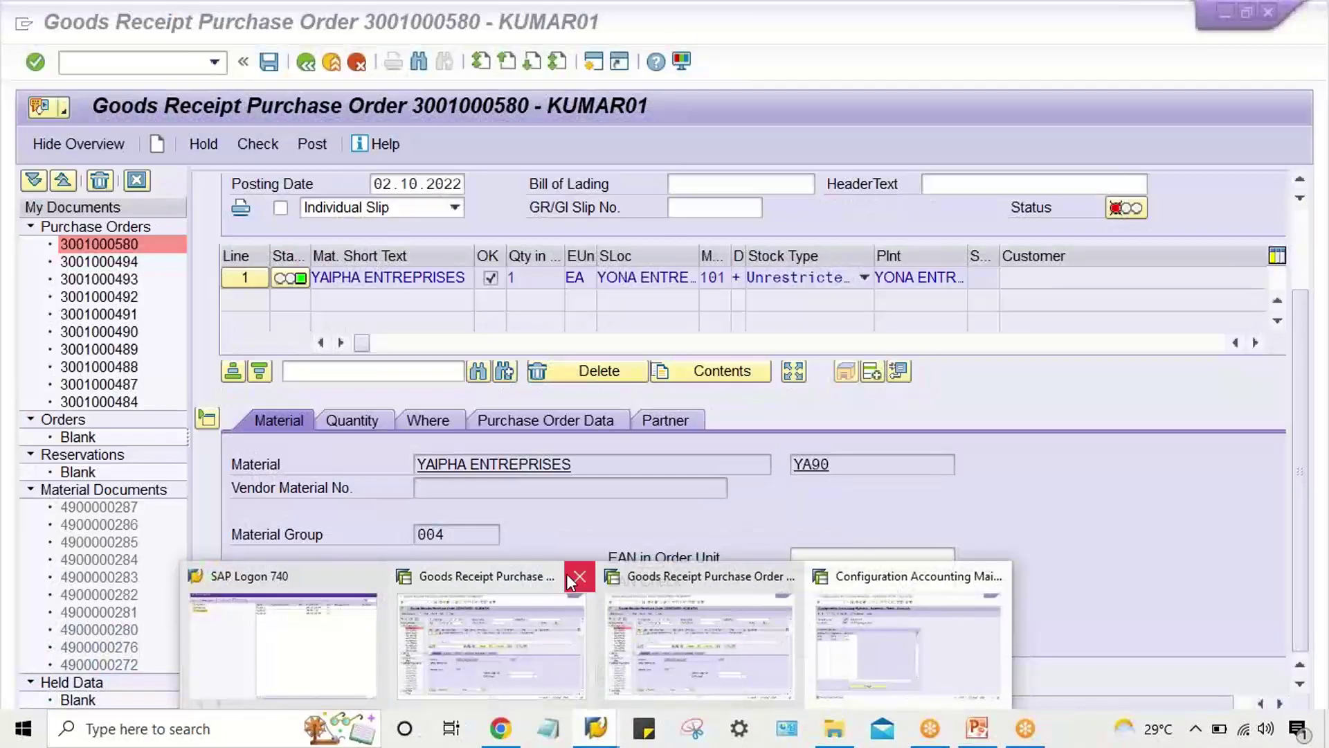
left_click(580, 576)
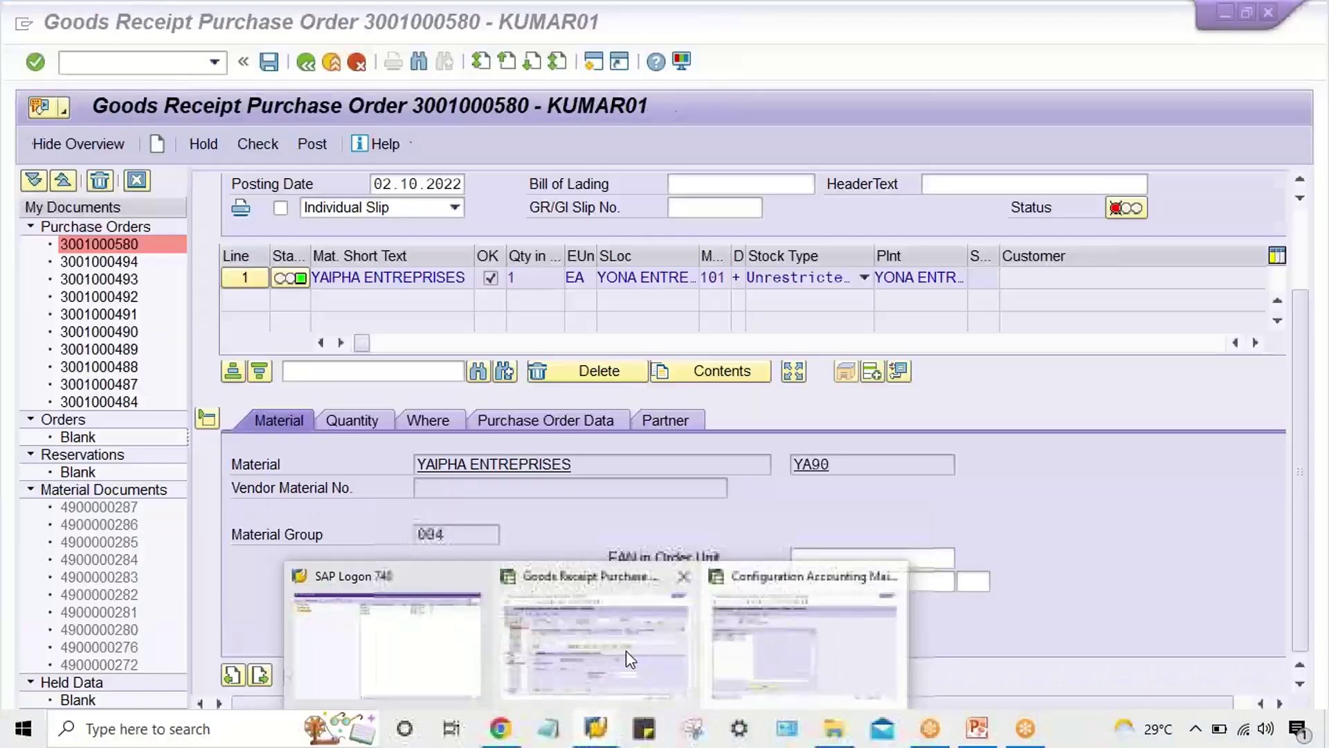
left_click(626, 651)
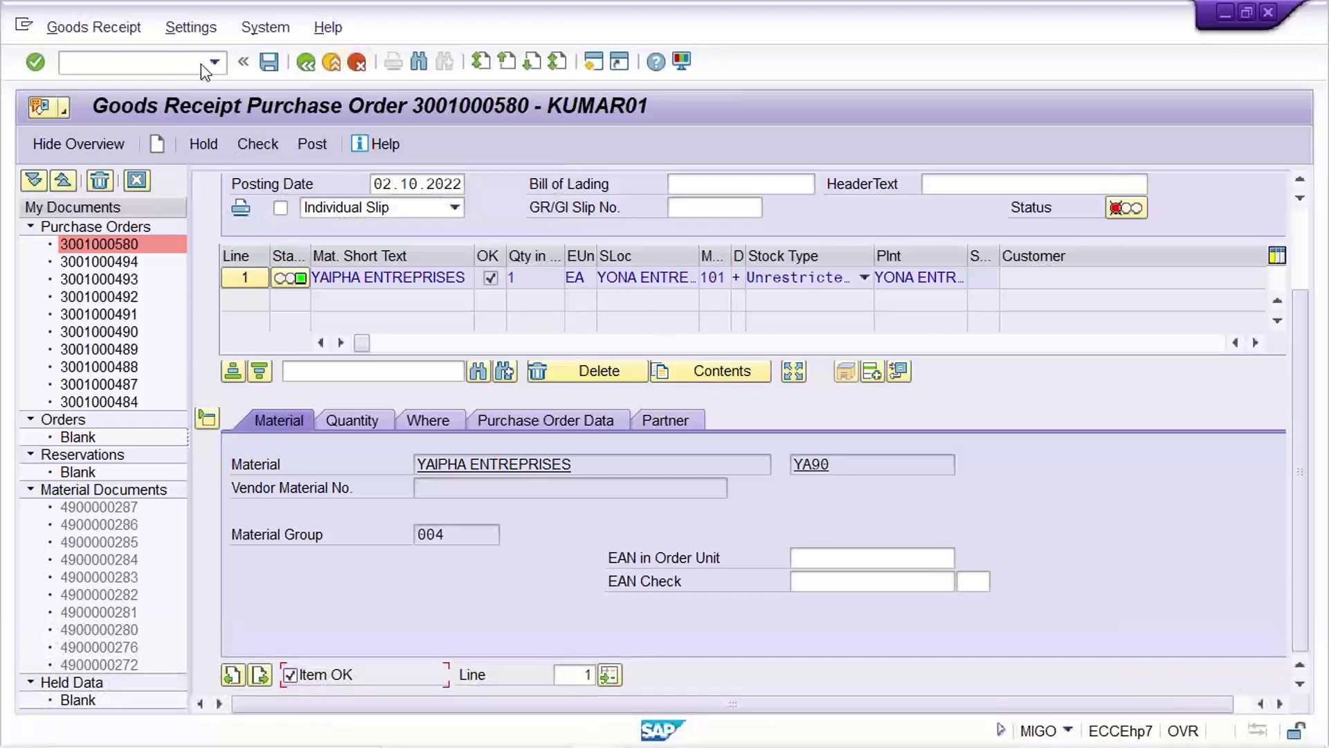
Restart the MIGO transaction and load the same purchase order for goods receipt
left_click(141, 65)
type("/NMIGO")
key("Return")
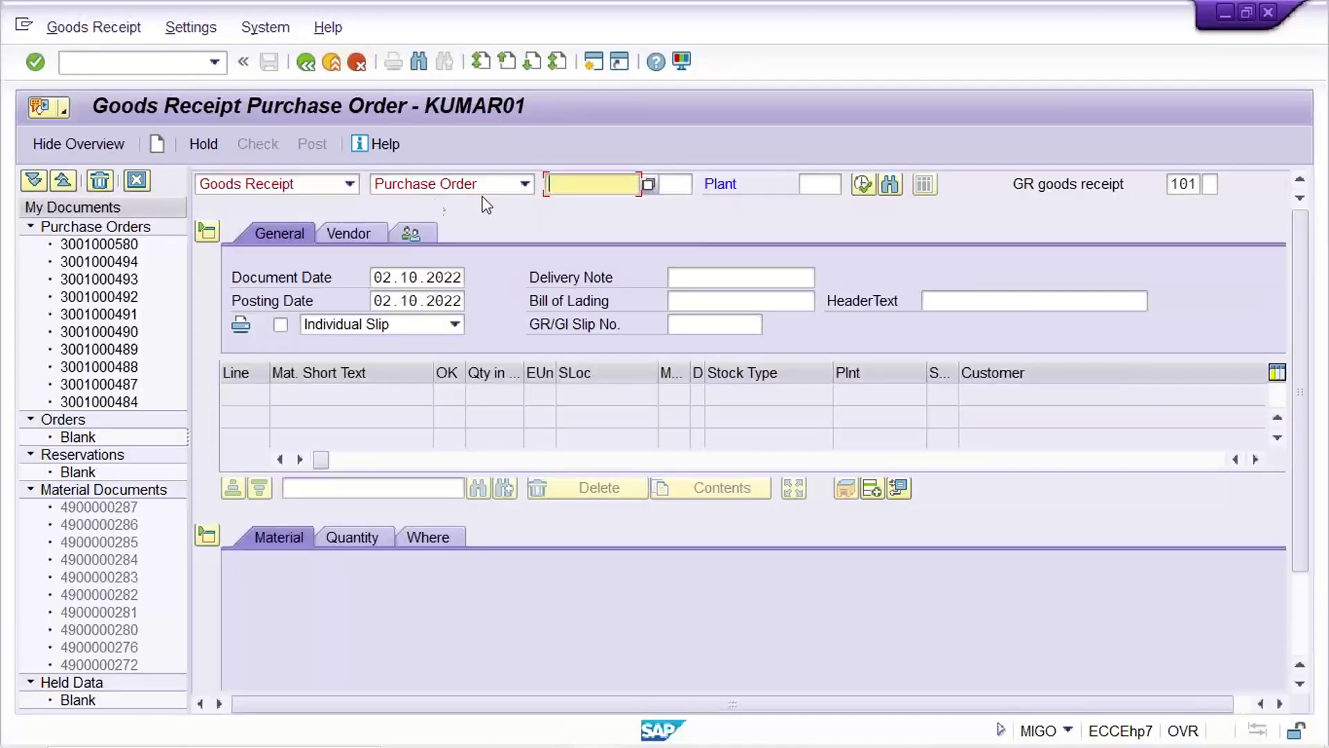
left_click(581, 189)
left_click(837, 244)
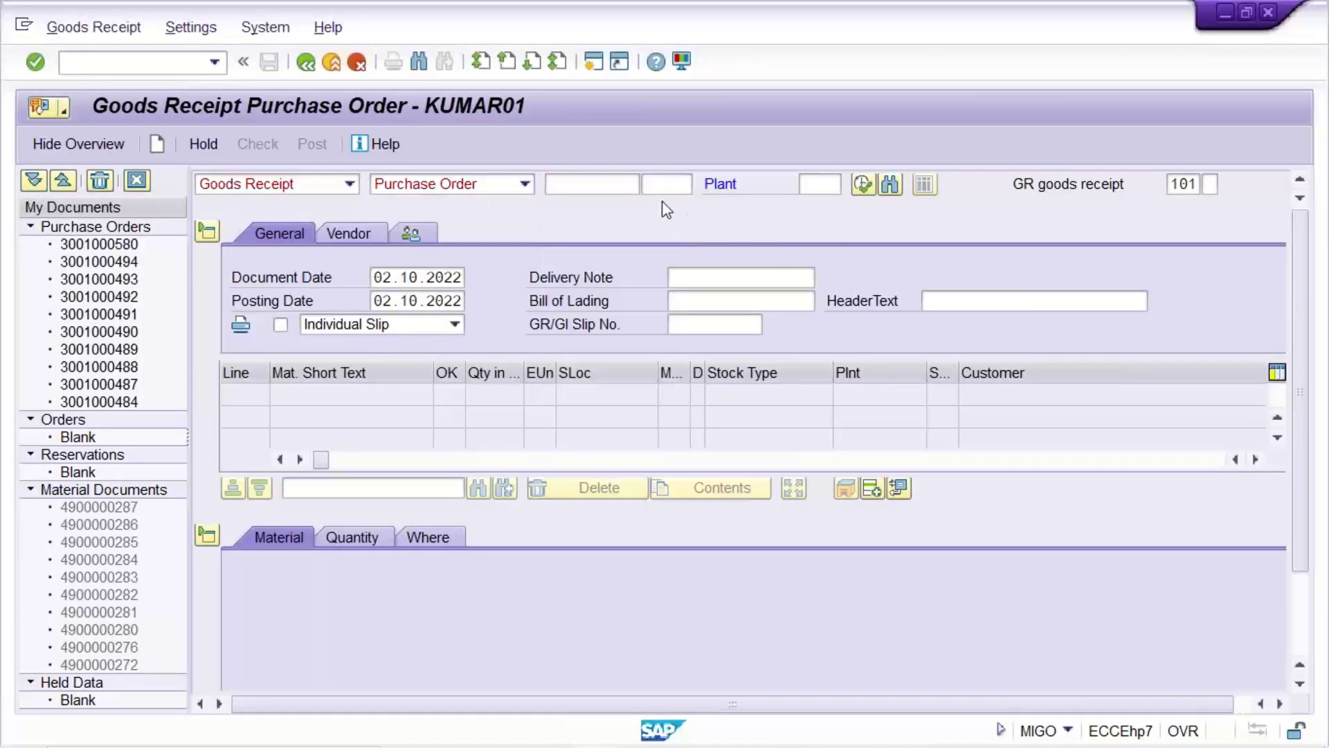
left_click(592, 184)
left_click(590, 207)
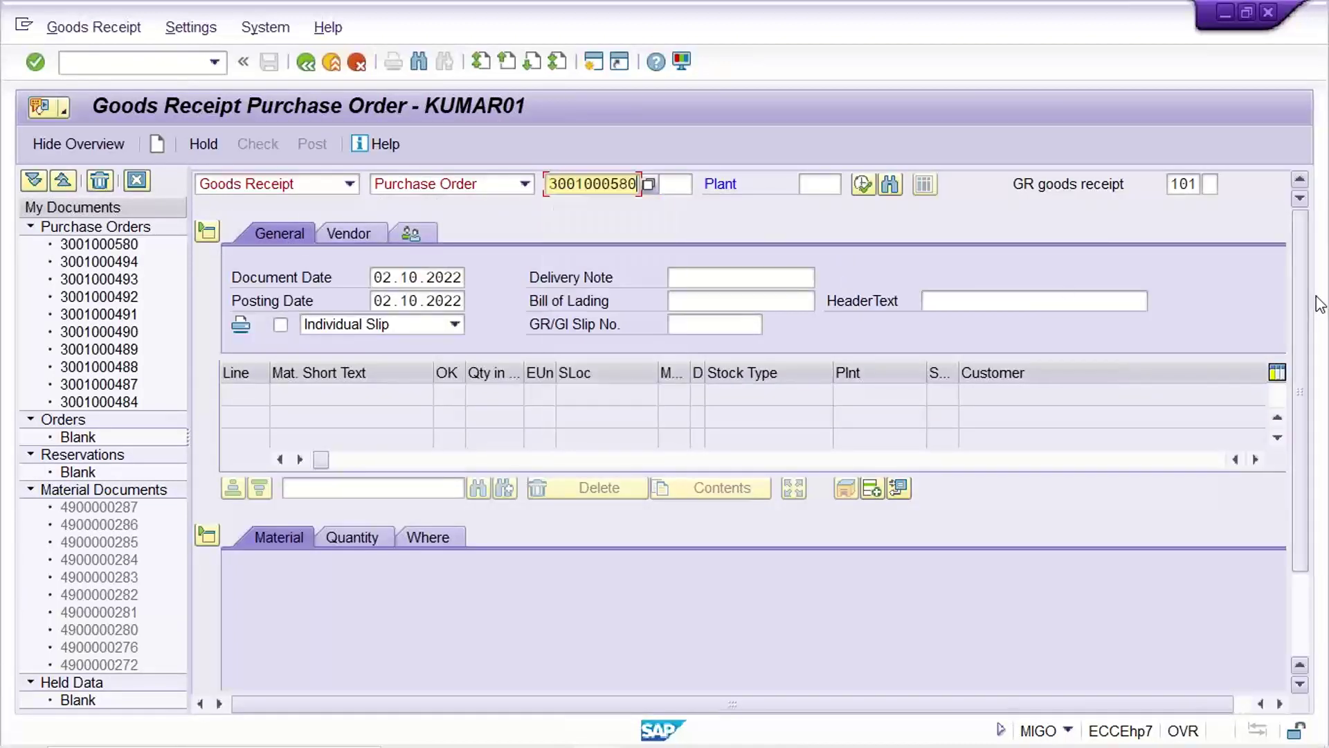
key("Return")
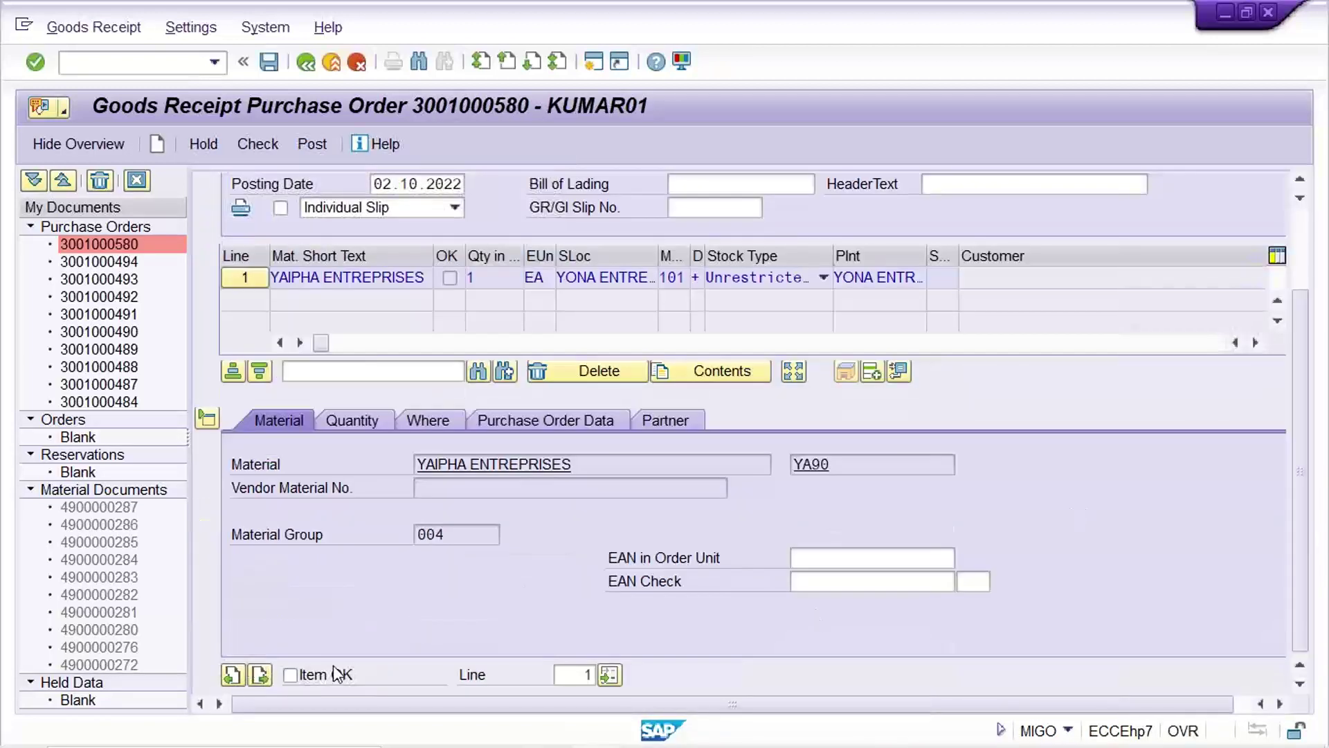
Mark the line 1 item as OK, check the document and try to post the goods receipt
left_click(337, 673)
left_click(273, 144)
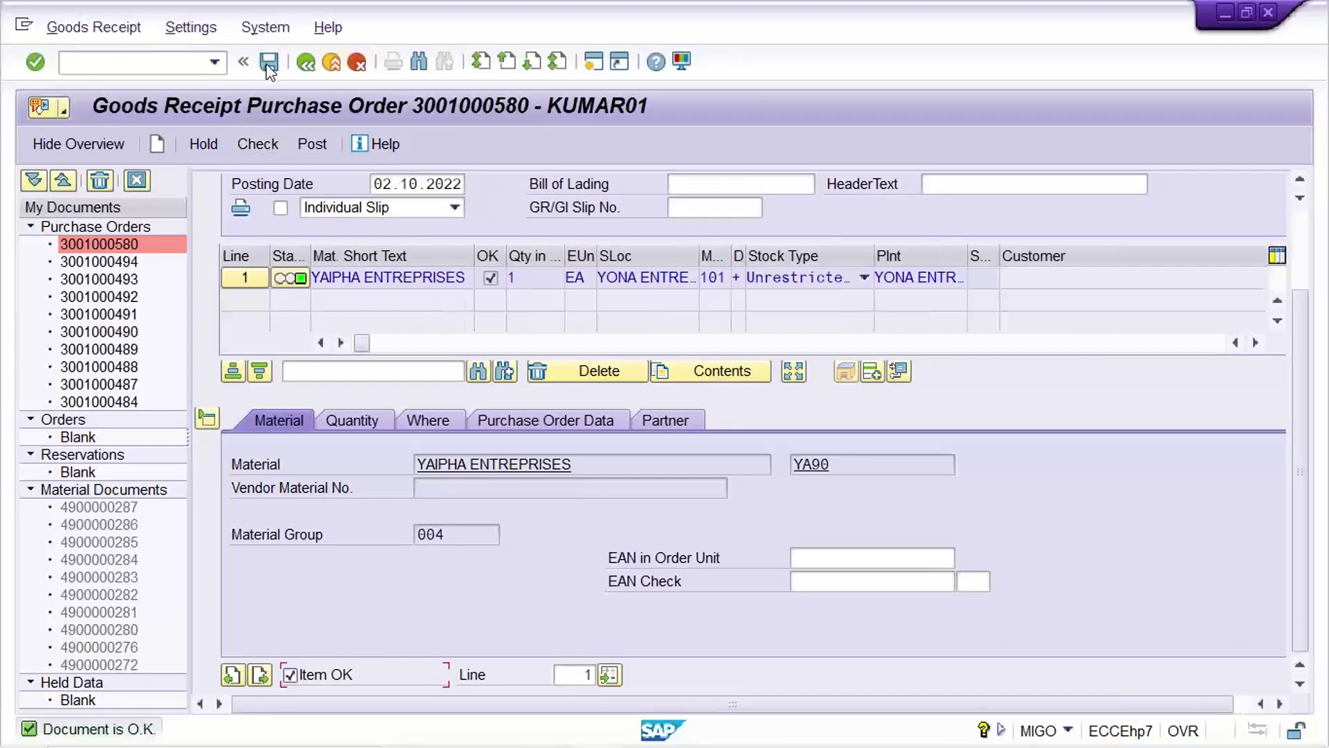
key("ctrl+s")
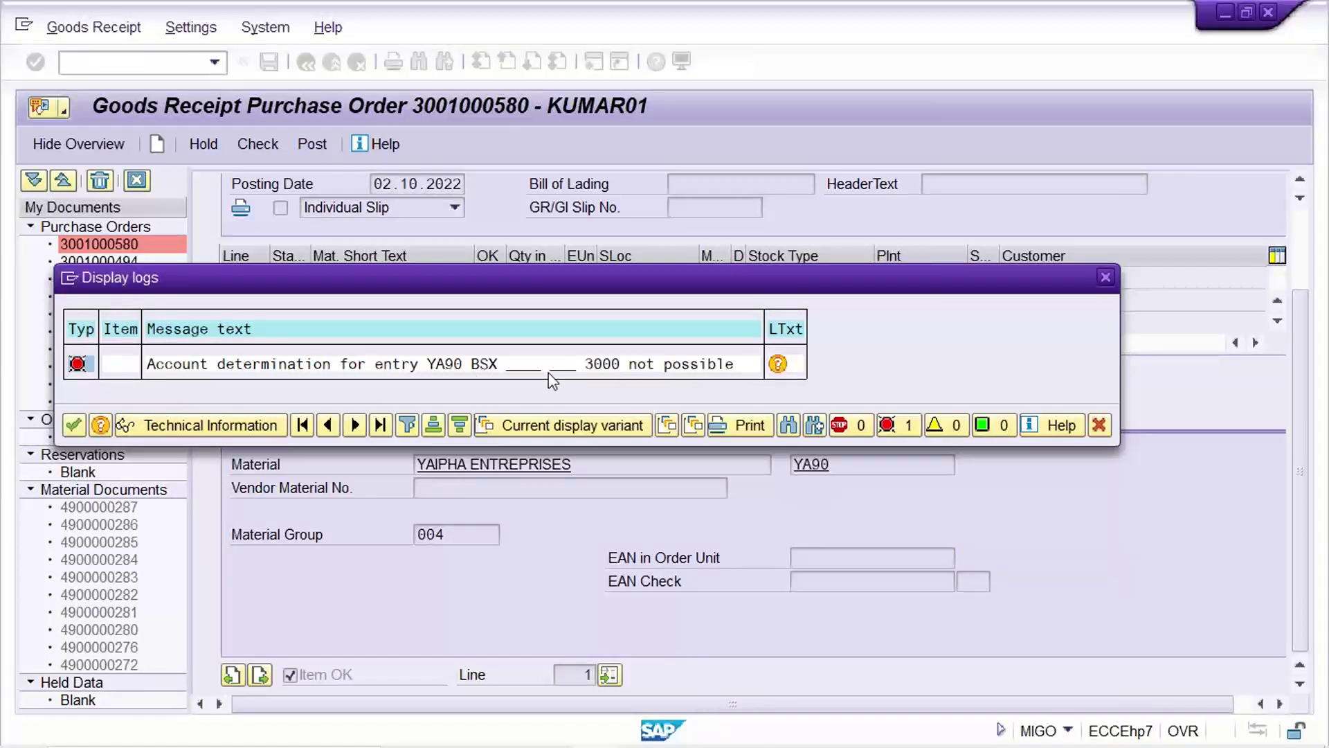
Read the long text of the account determination error and close the log
left_click(778, 365)
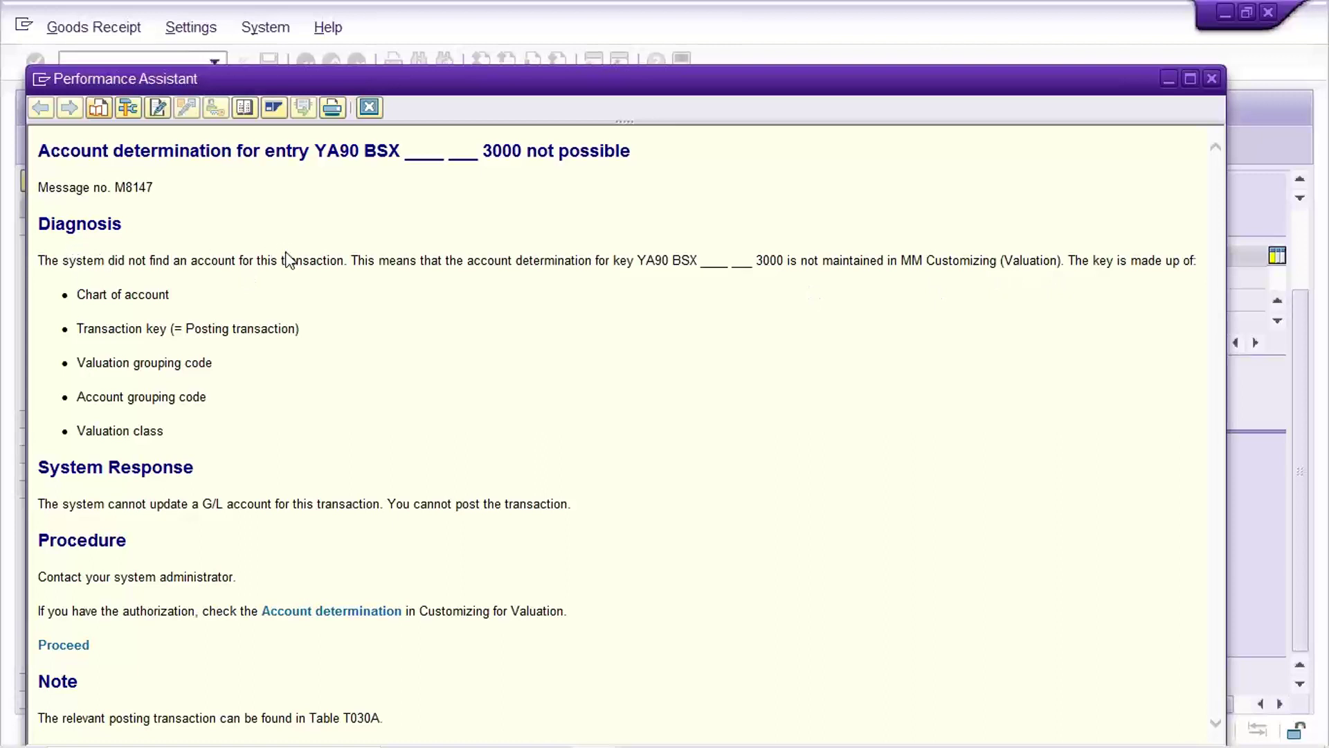
double_click(333, 148)
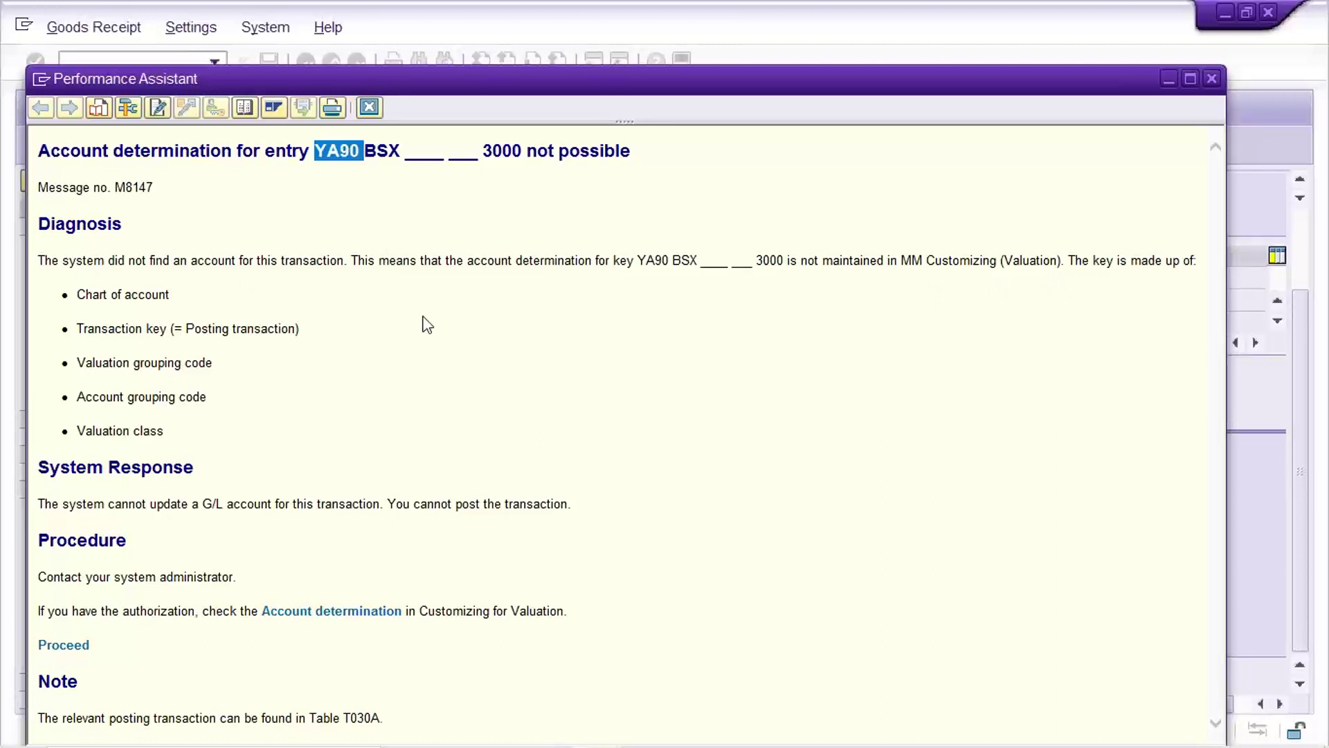
left_click(369, 107)
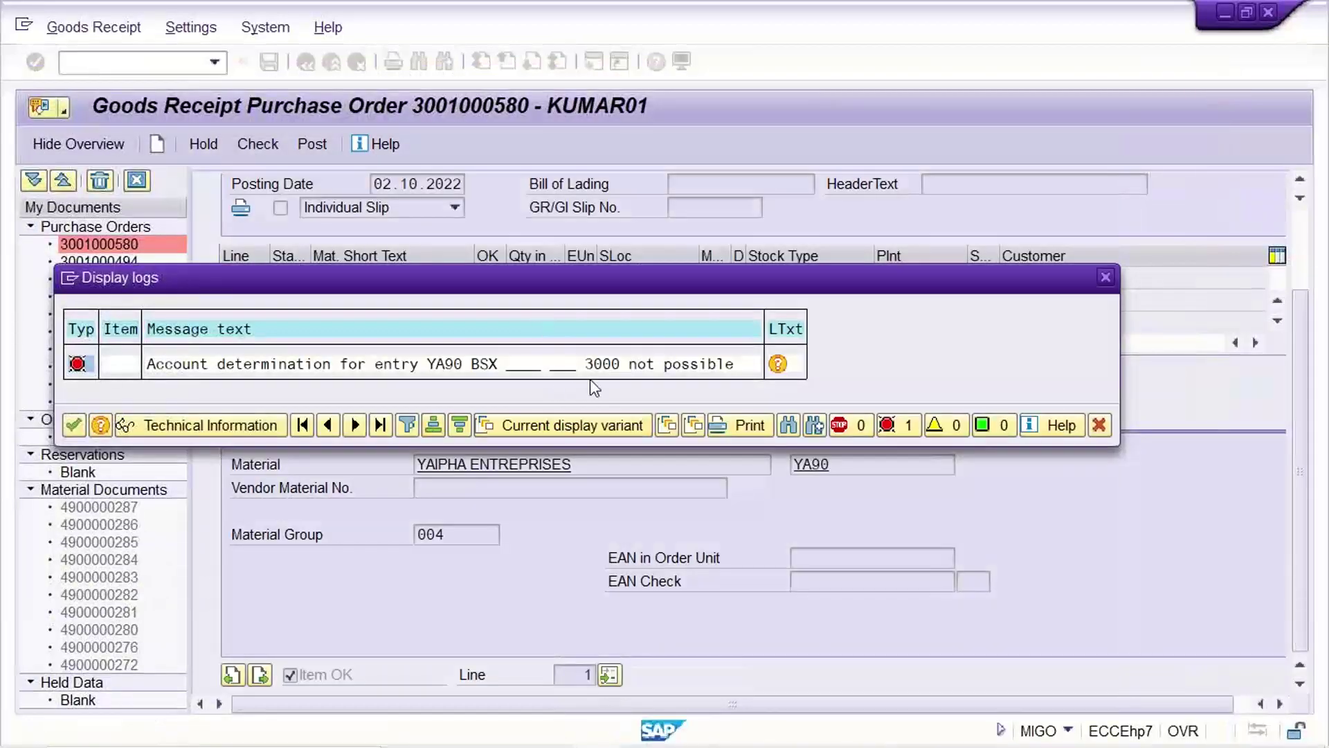
left_click(1106, 277)
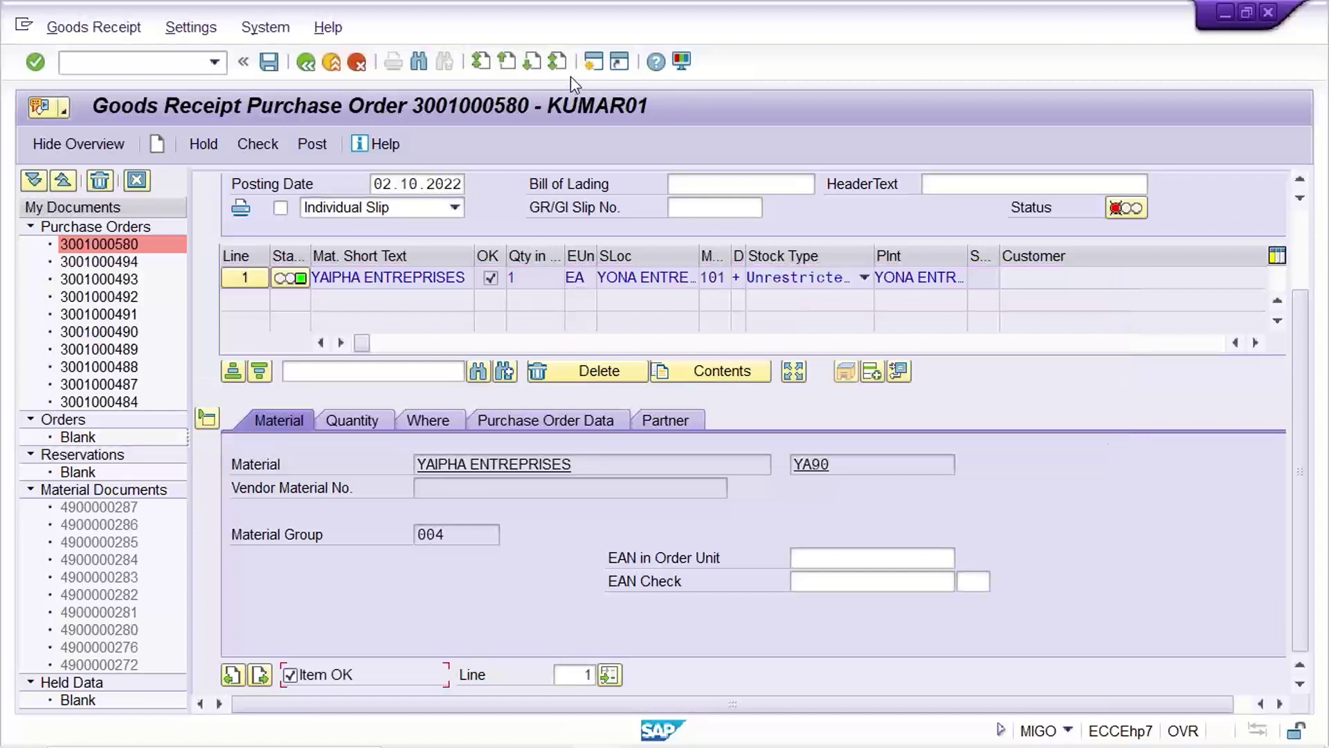
Switch to the automatic postings configuration session and review the WRX assignments for valuation classes 3000 and 7920
mouse_move(596, 727)
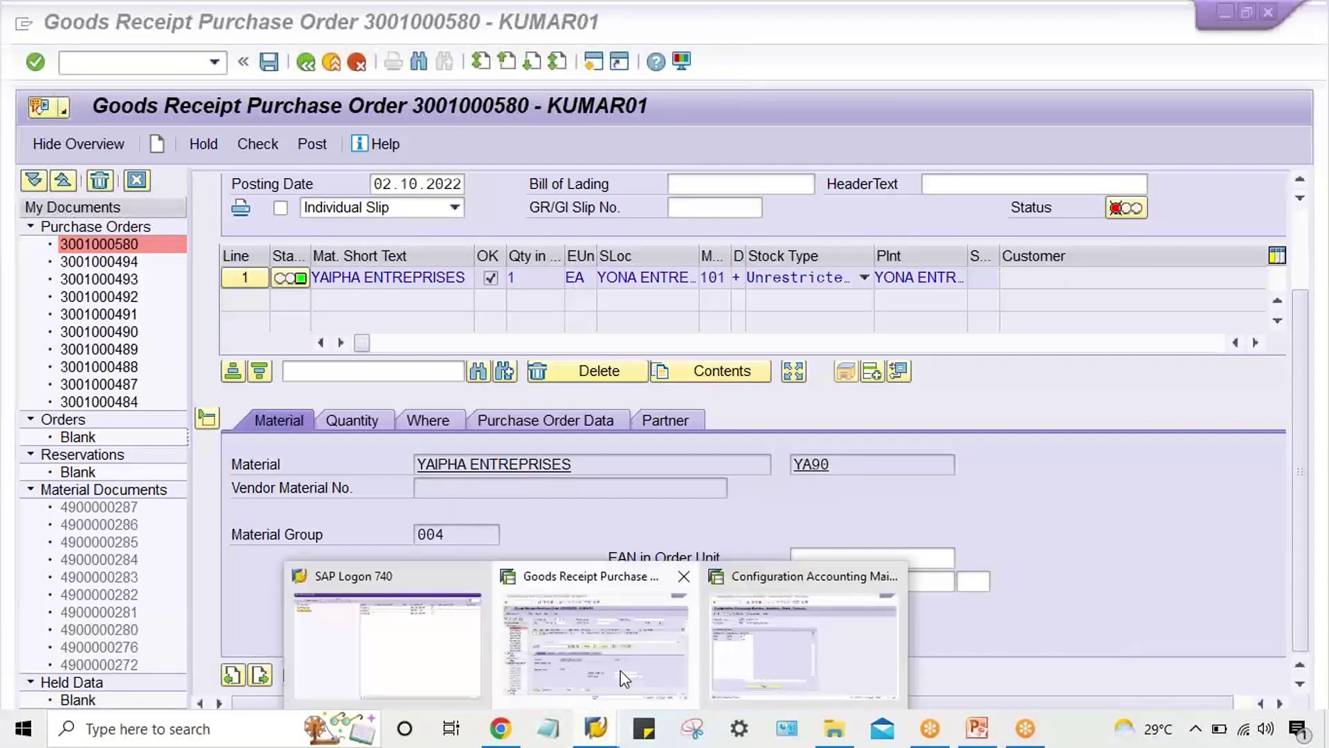
left_click(784, 670)
left_click(65, 324)
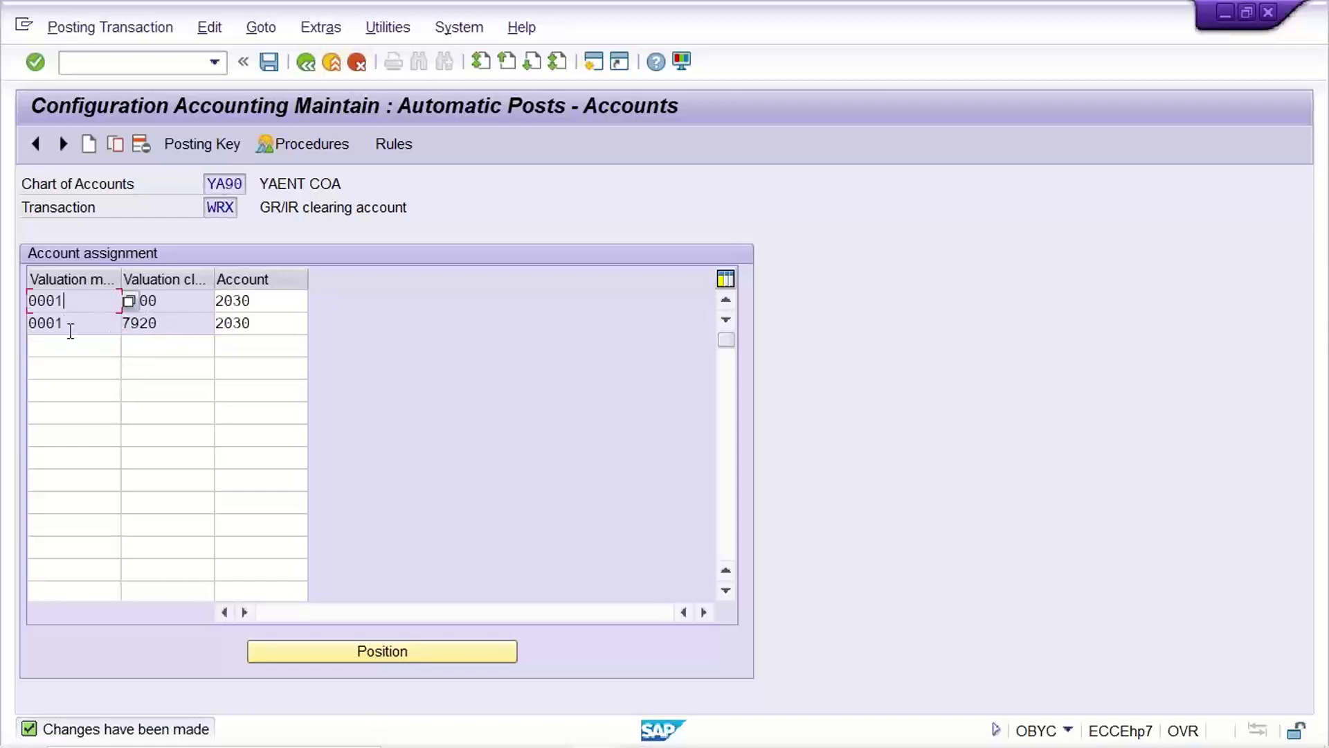
left_click(177, 322)
left_click(178, 306)
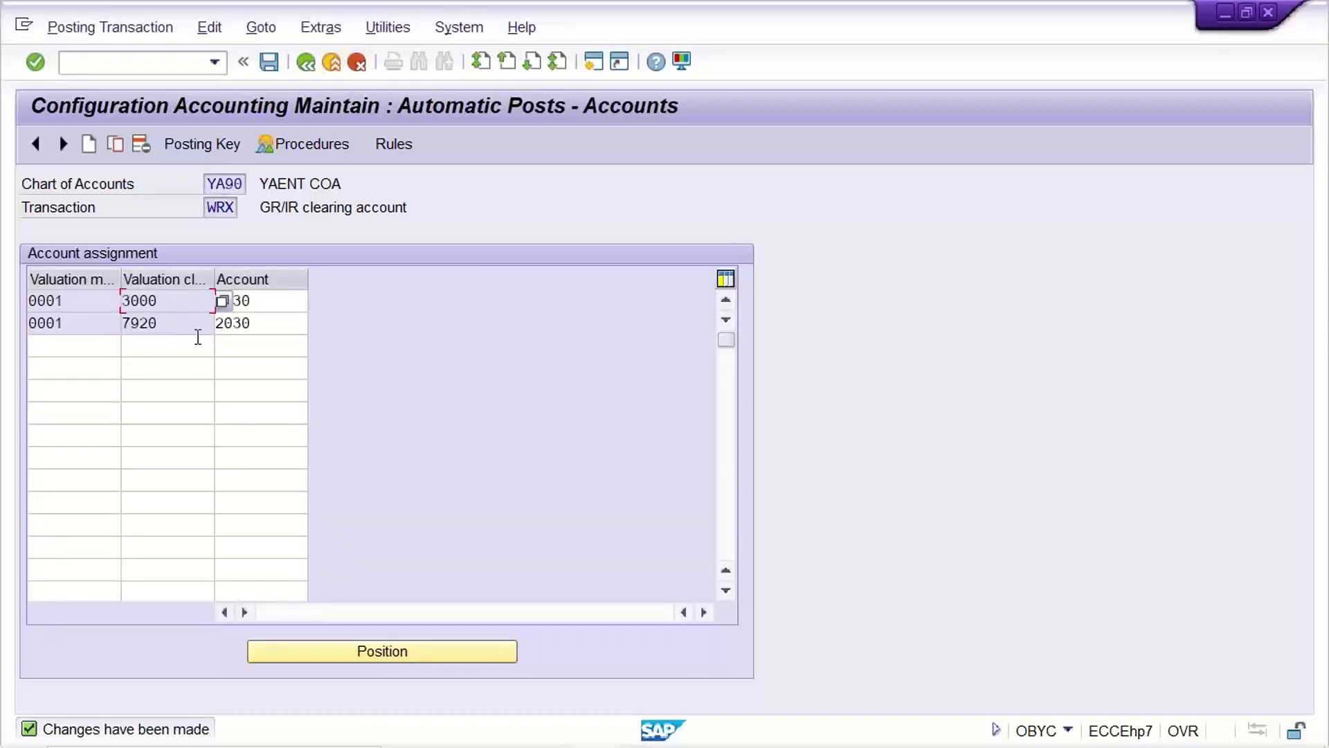
left_click(277, 298)
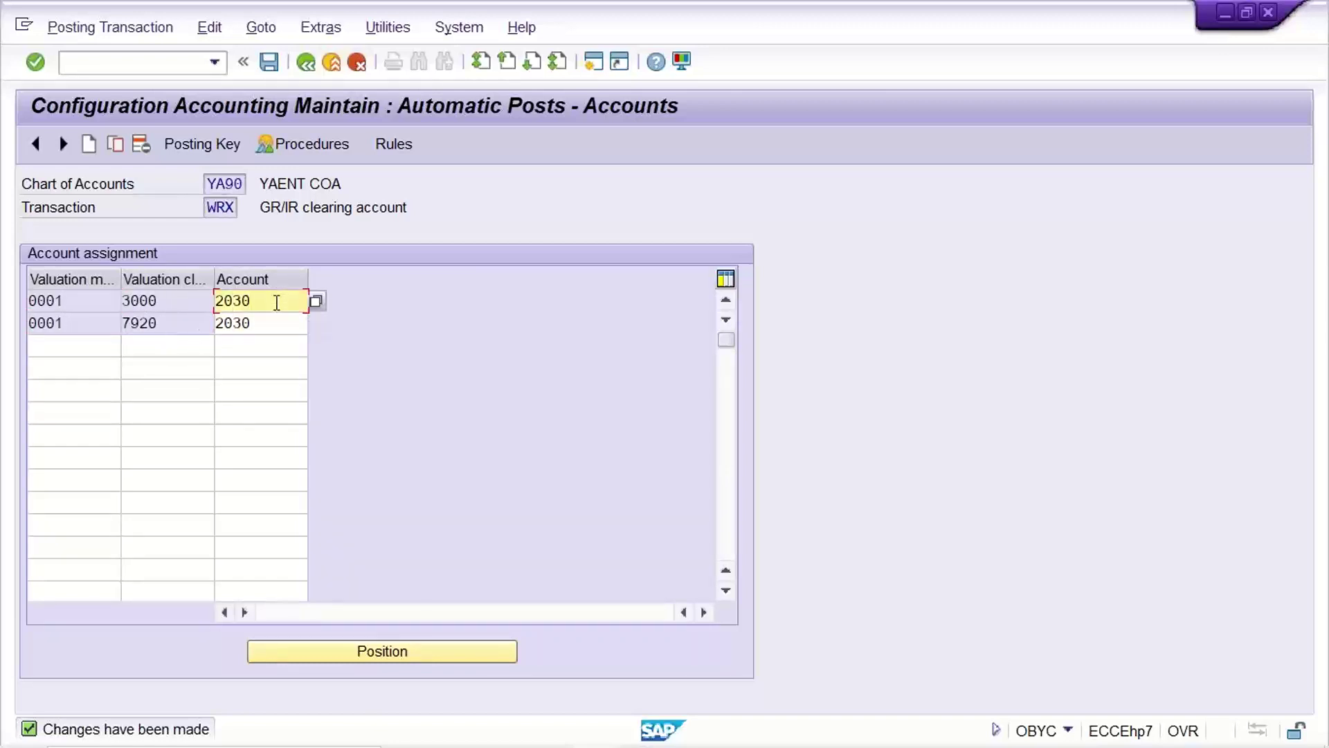
left_click(158, 301)
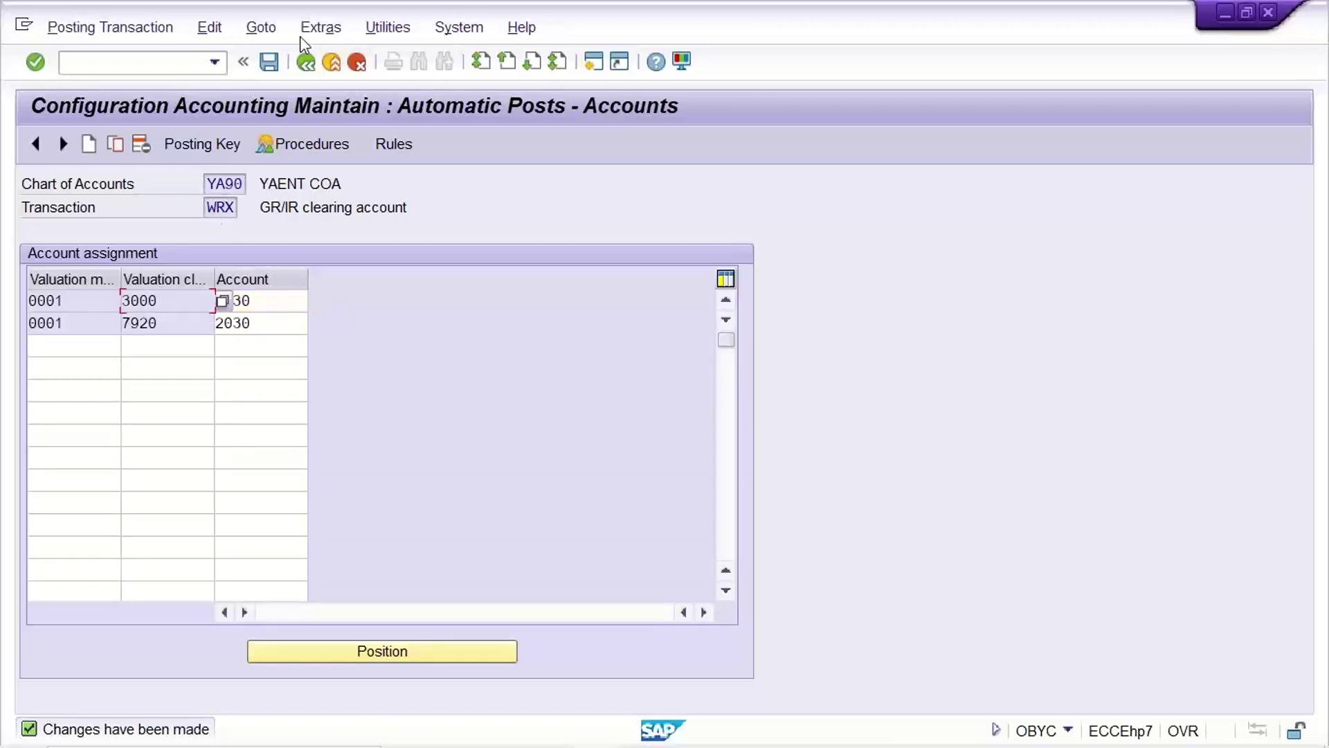
Return to the procedures list, open the inventory posting procedure BSX and review its account assignments
left_click(299, 68)
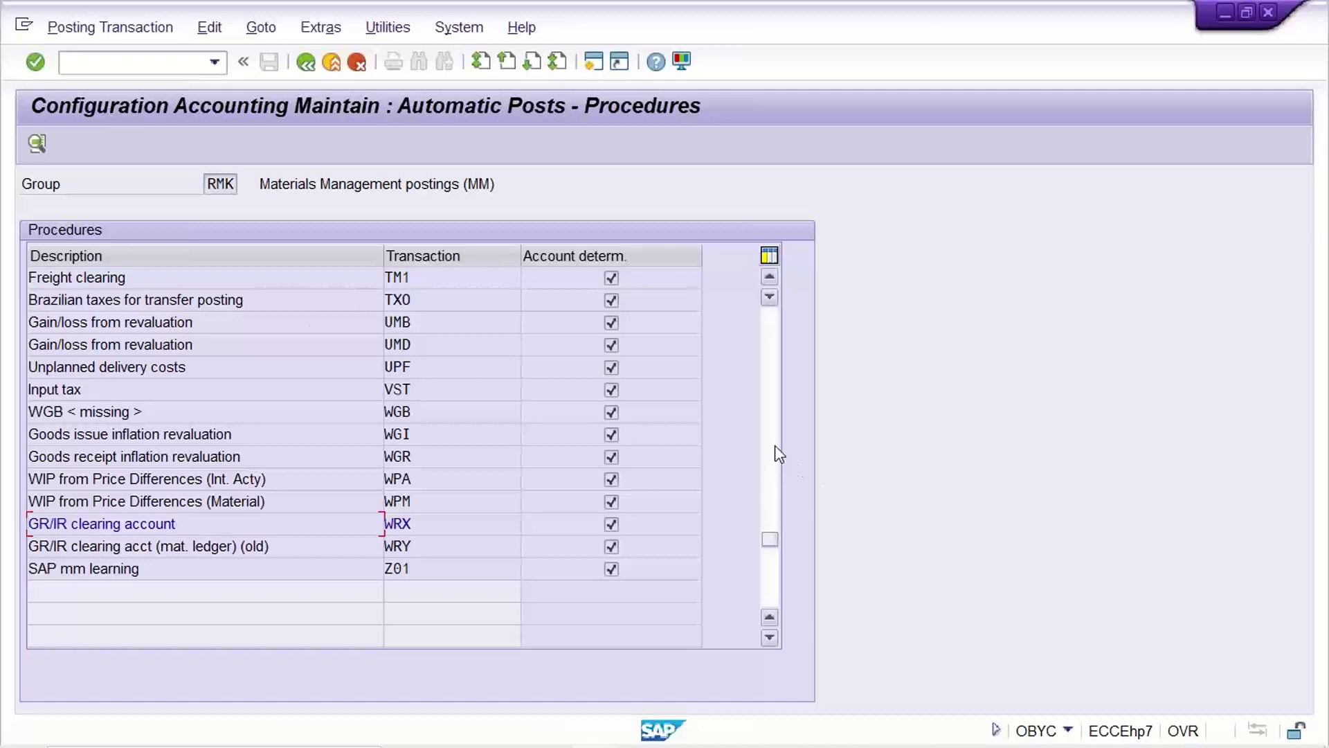
left_click(770, 513)
left_click_drag(770, 464, 771, 335)
double_click(438, 415)
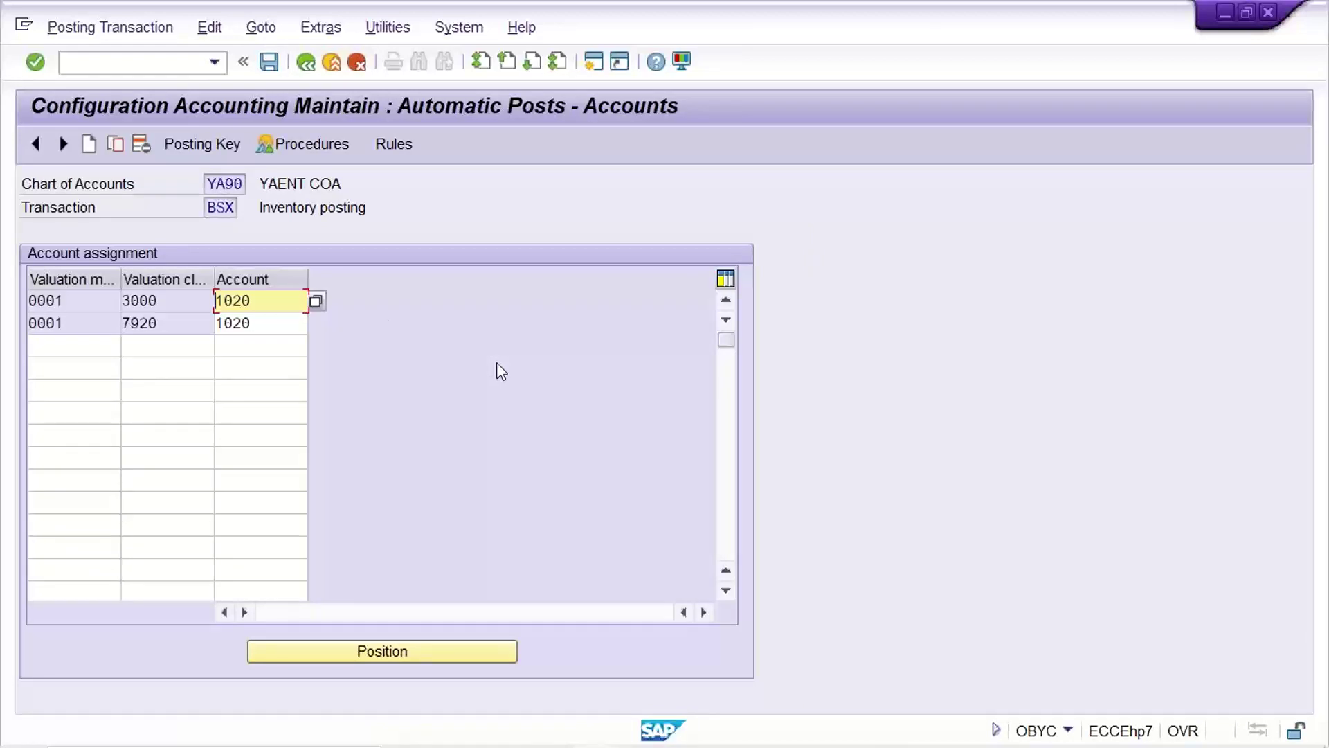
left_click(294, 184)
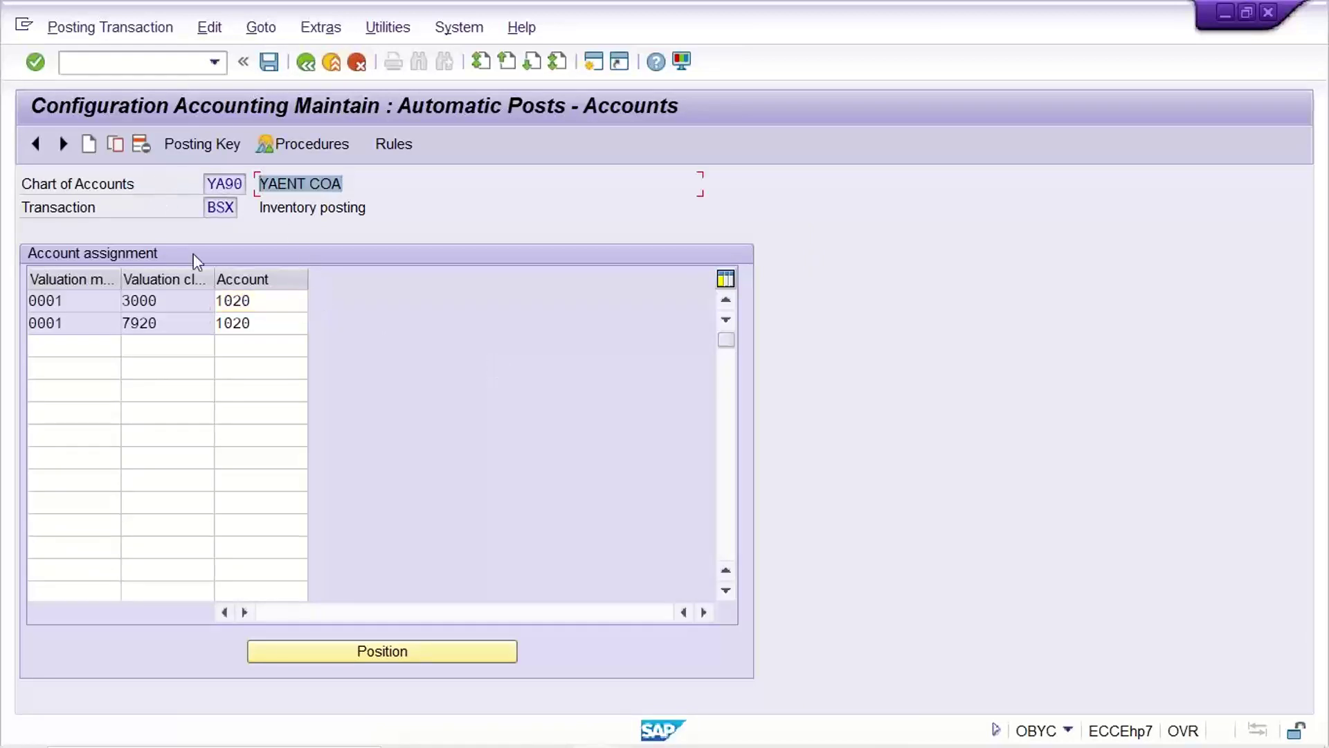
left_click(268, 304)
left_click(266, 319)
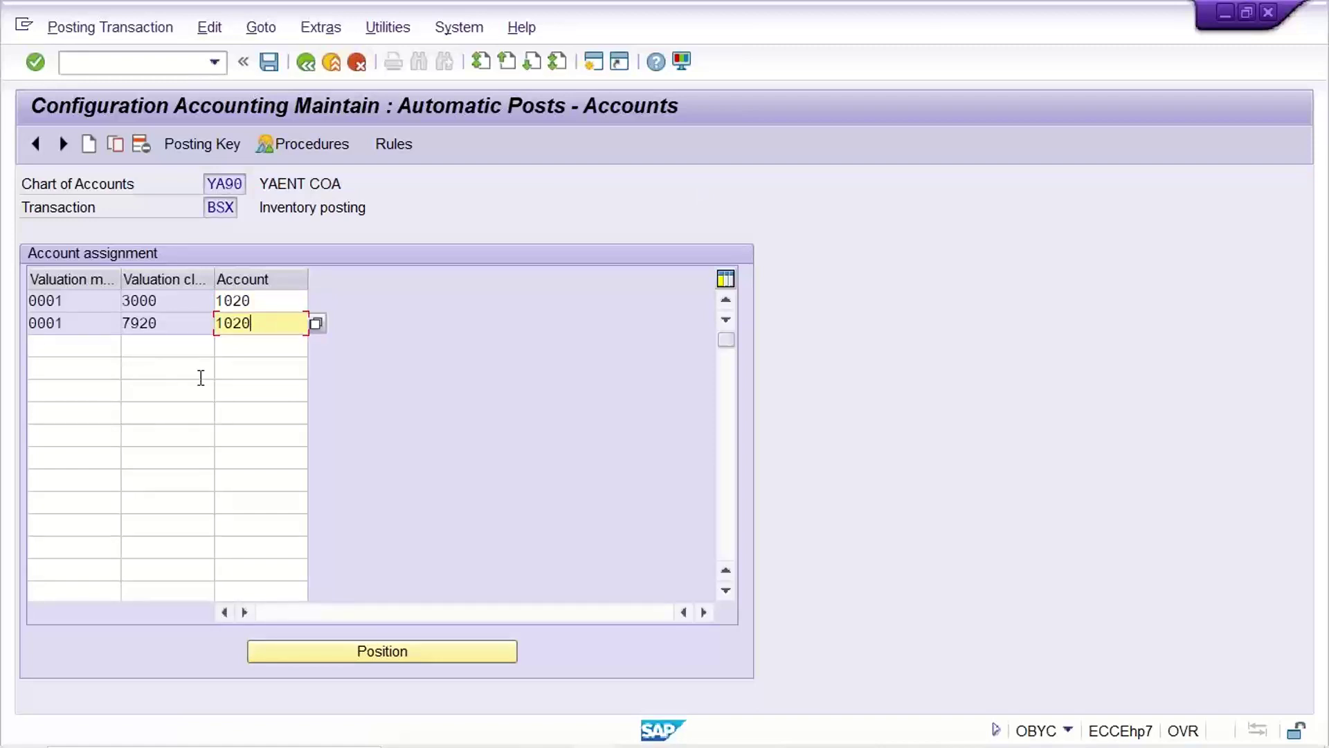
left_click(181, 300)
key("Return")
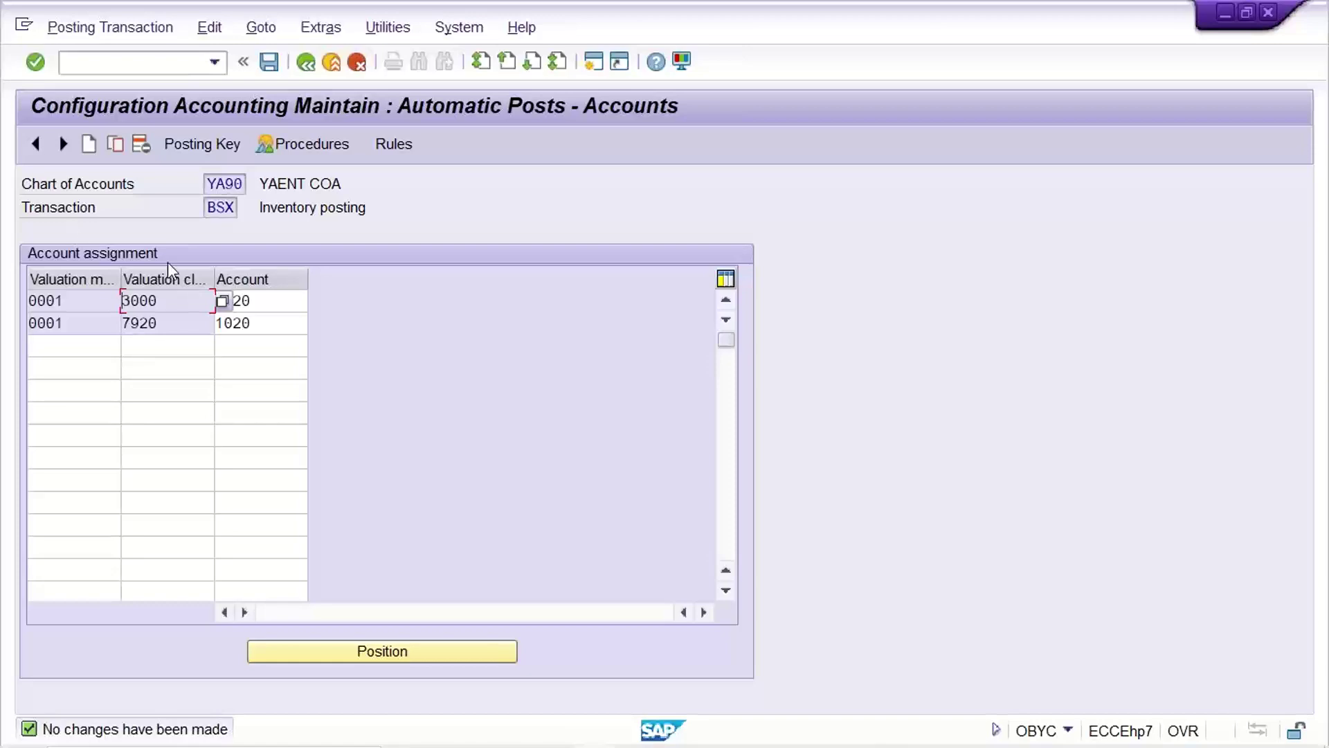
mouse_move(703, 720)
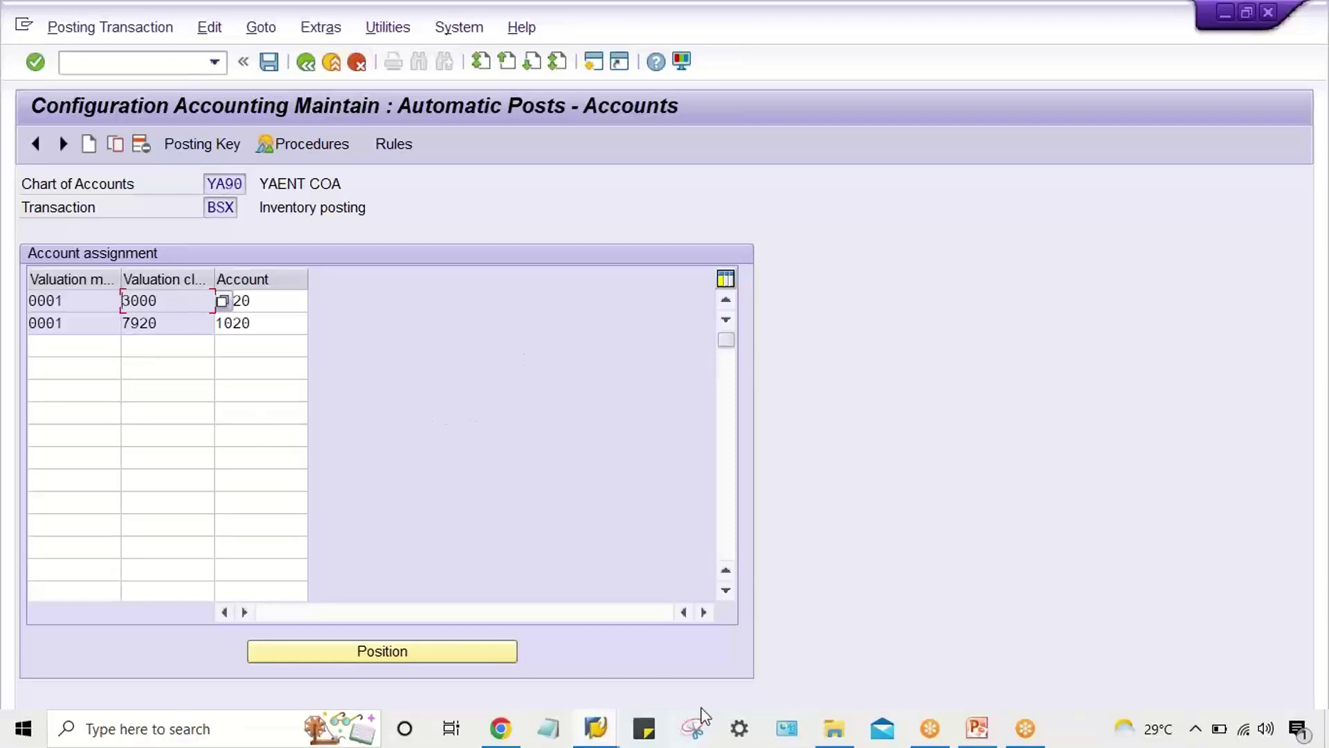
mouse_move(596, 727)
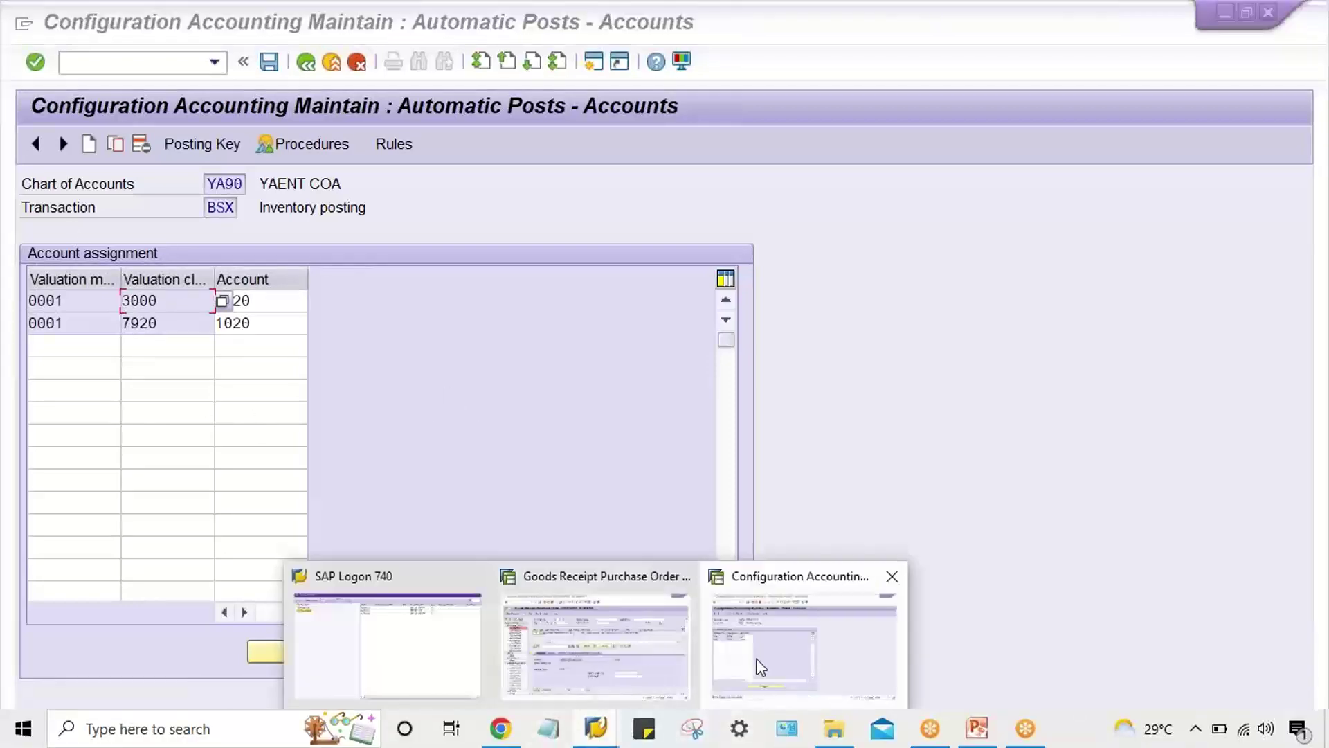
left_click(608, 654)
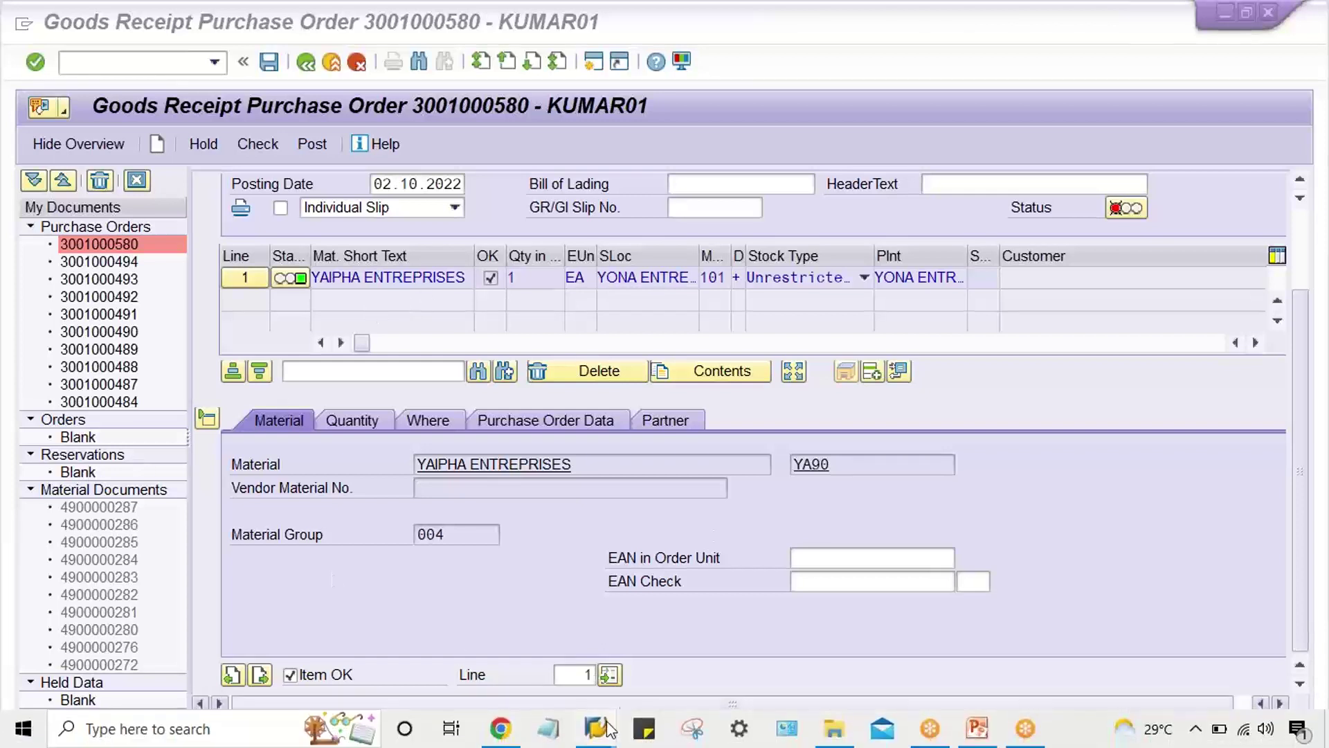
mouse_move(595, 728)
left_click(765, 649)
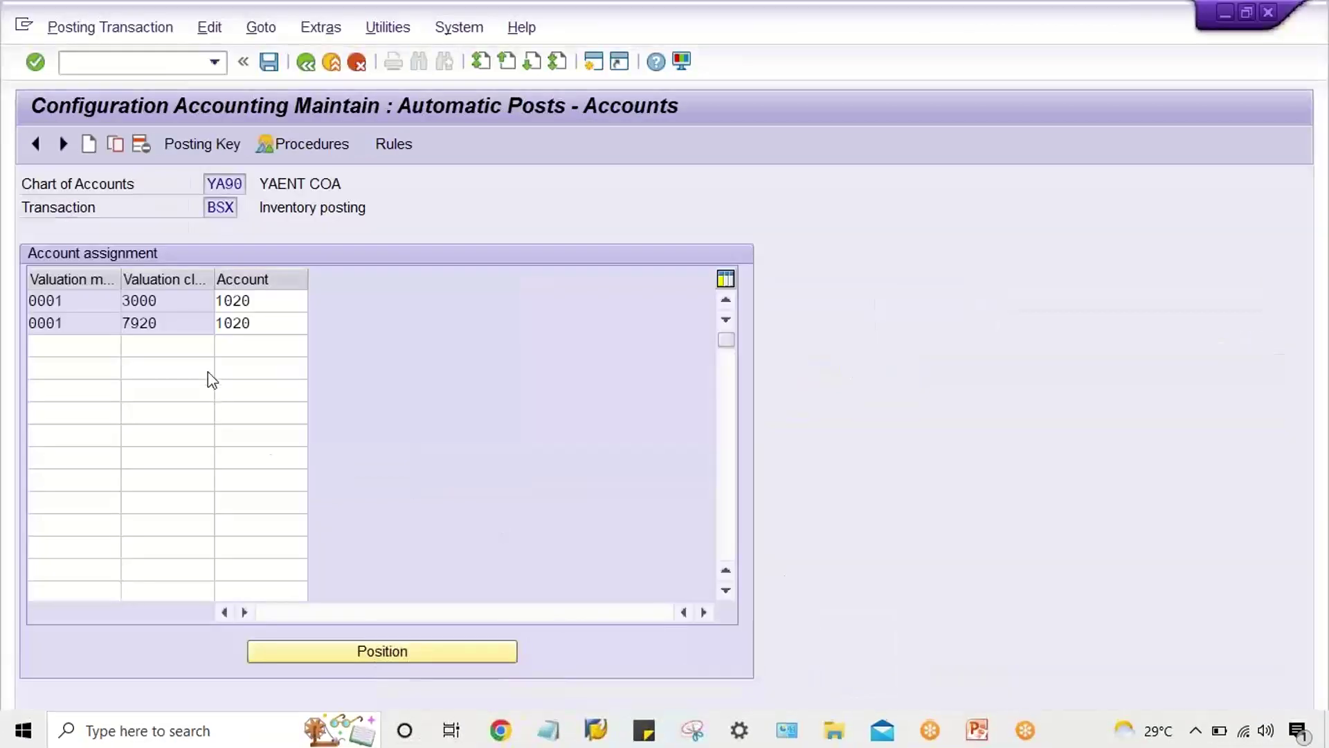
Recheck the valuation modifier, valuation class and account of the BSX entry for valuation class 3000
left_click(72, 298)
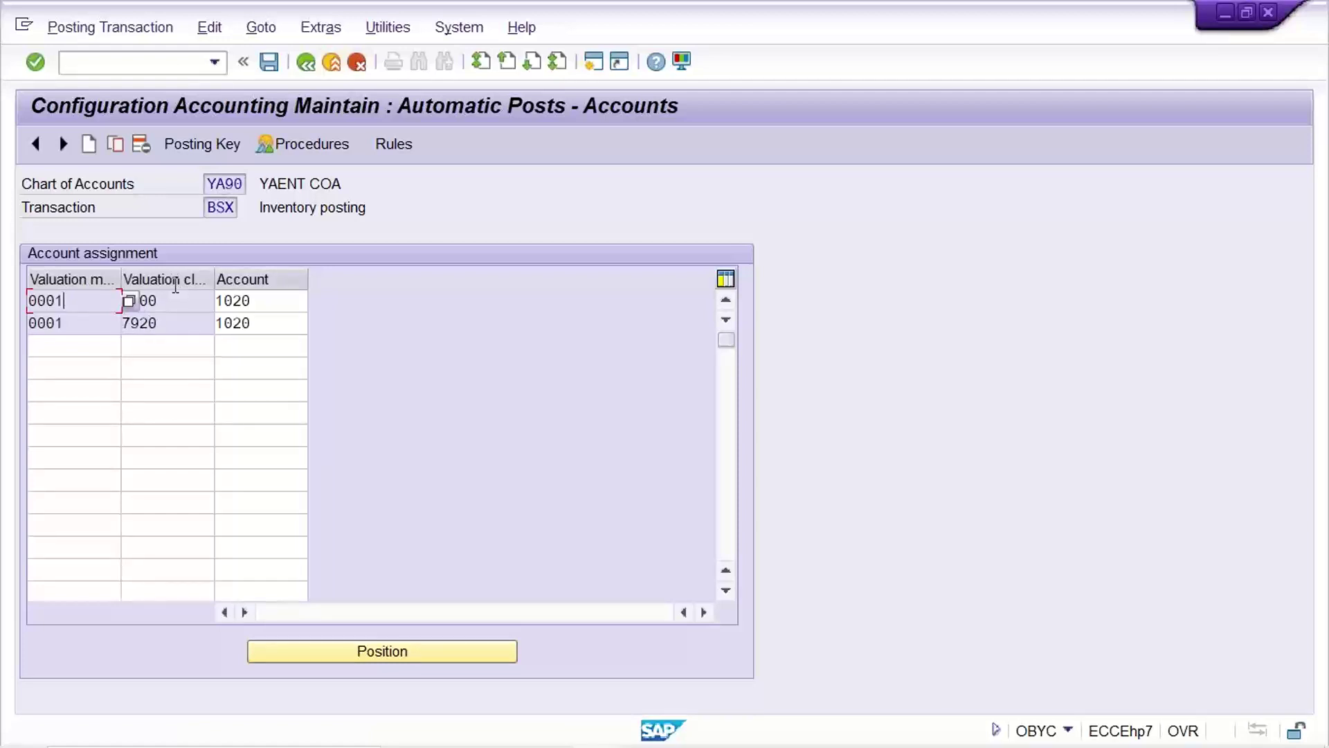
key("Tab")
type("3000")
left_click(265, 300)
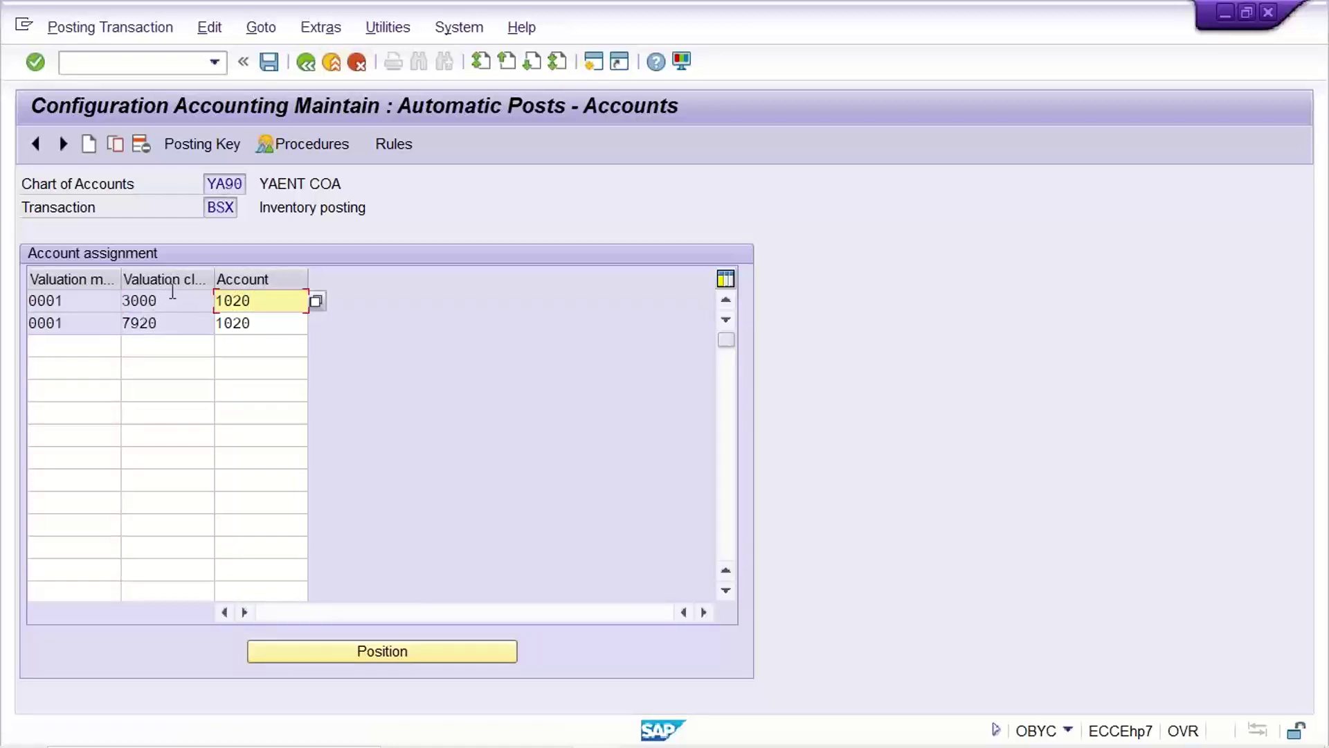
left_click_drag(169, 299, 121, 299)
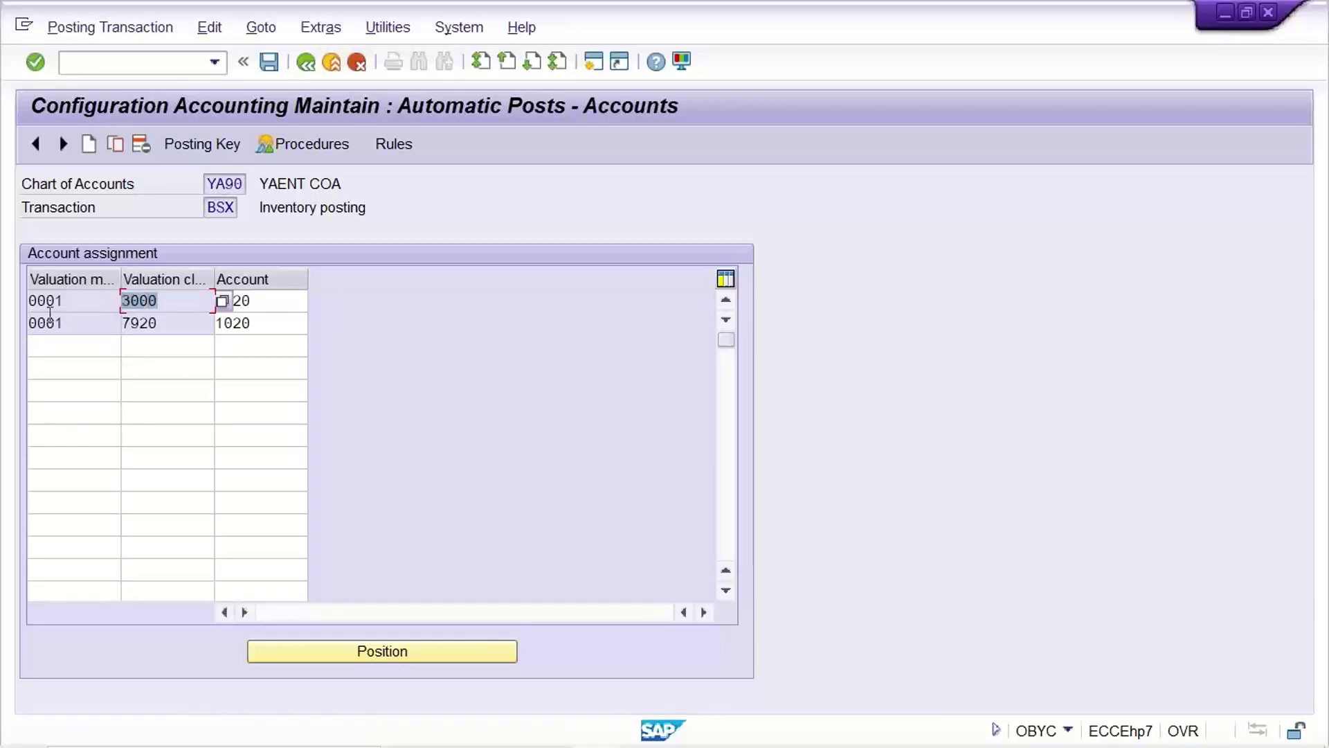
left_click_drag(81, 301, 3, 305)
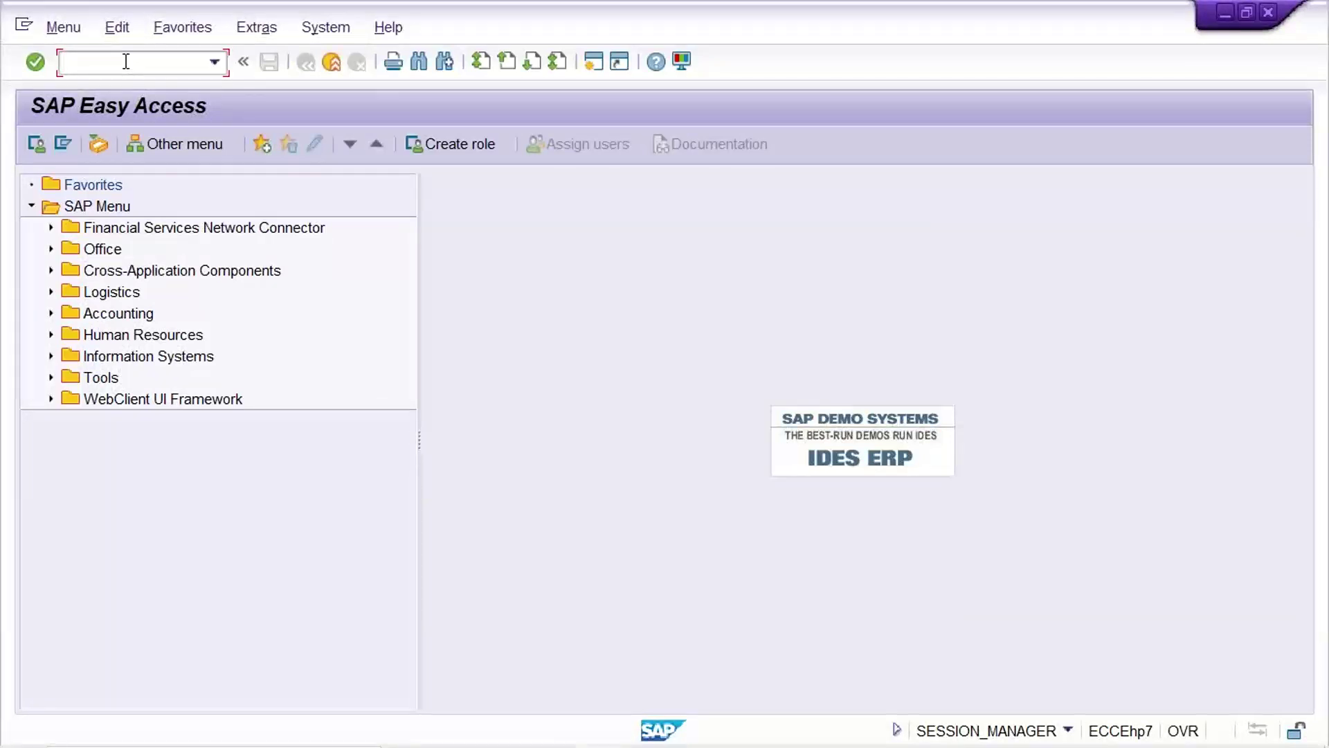
Open transaction OMWD and locate the YA90 valuation area to inspect its valuation grouping code
type("OMWD")
key("Return")
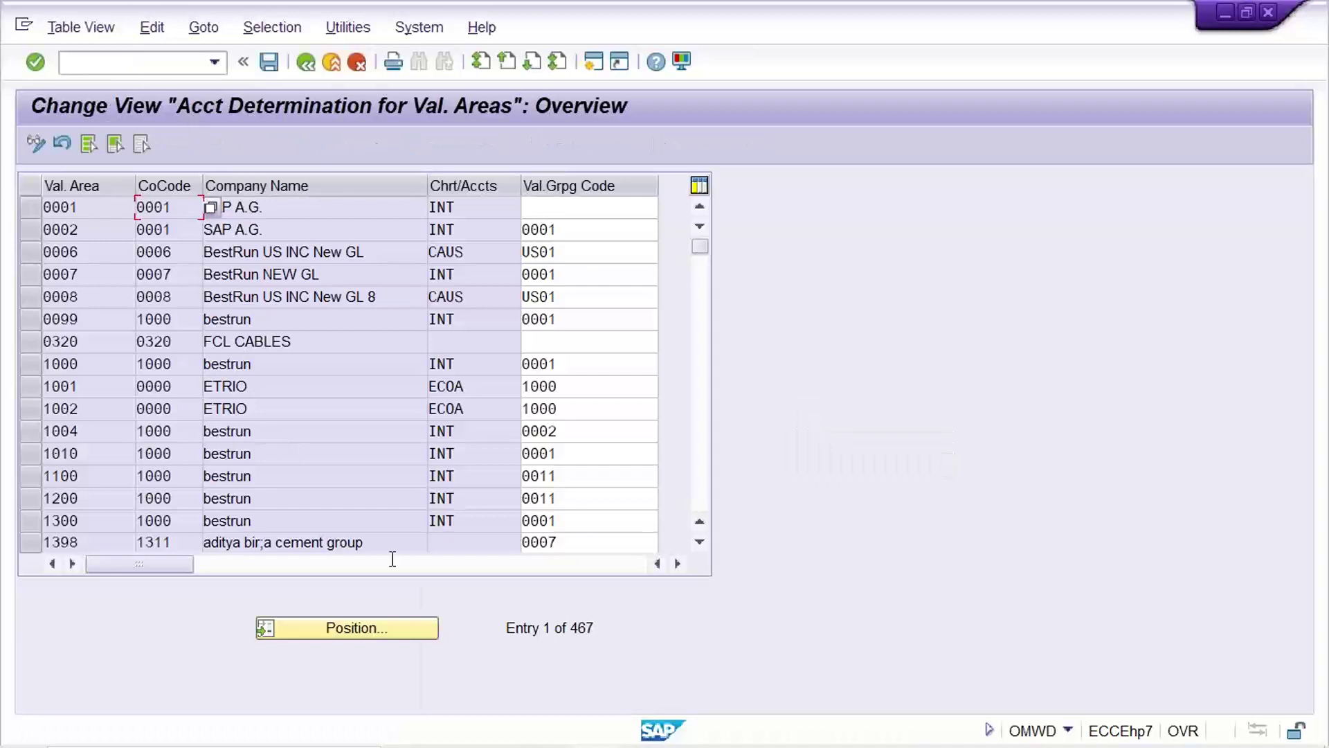
left_click(377, 635)
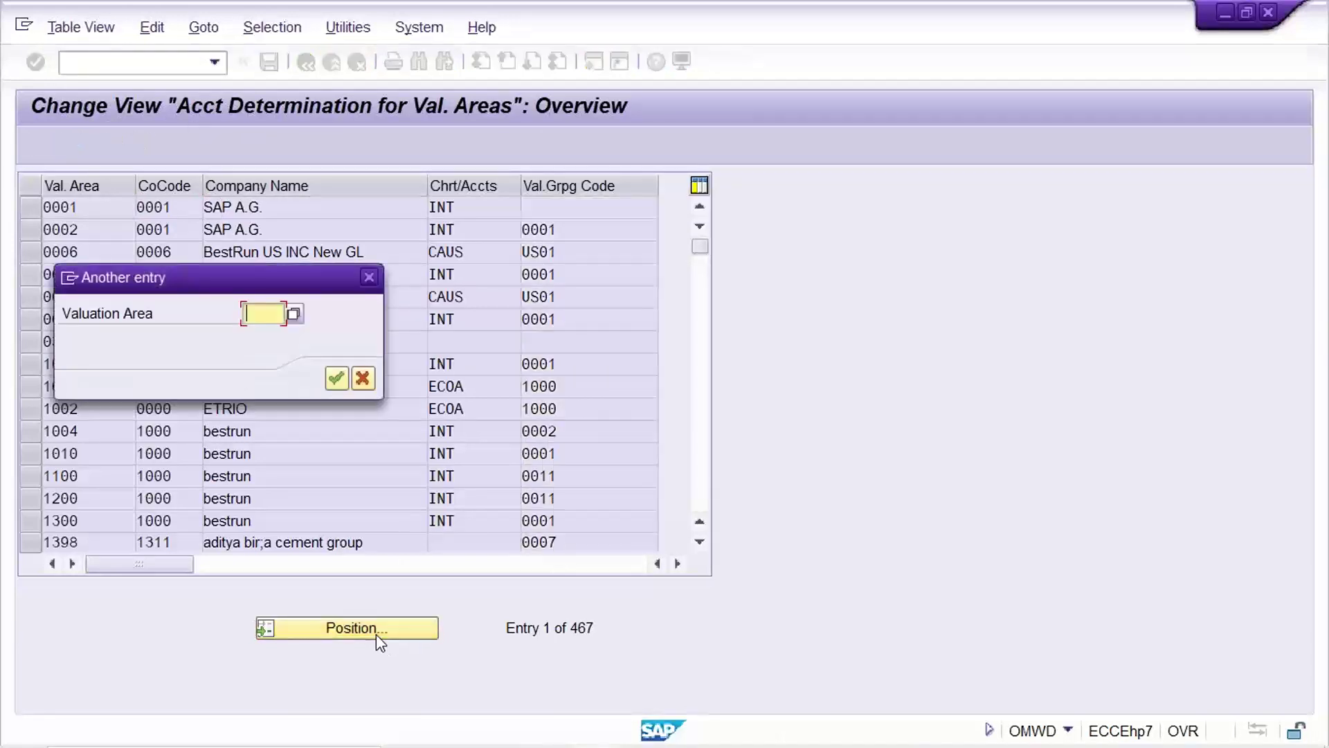
type("Y")
key("Down")
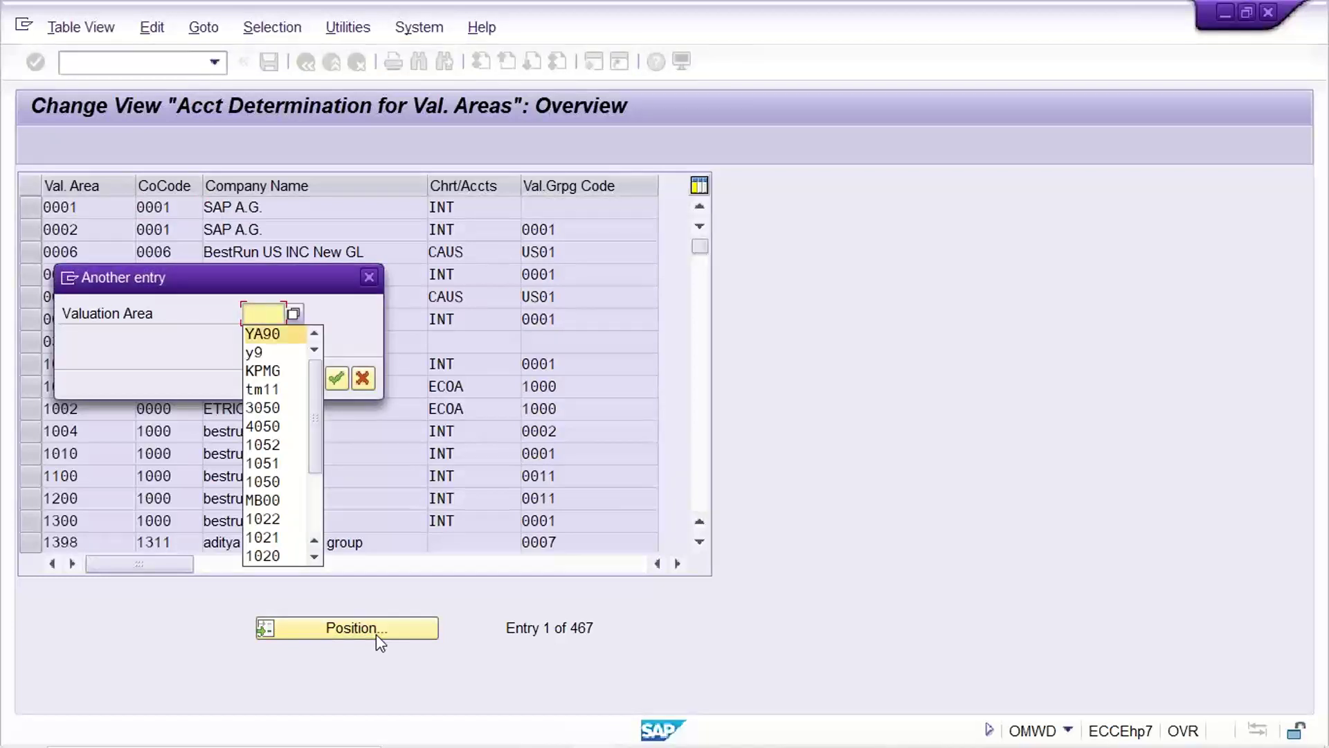
key("Return")
key("Return")
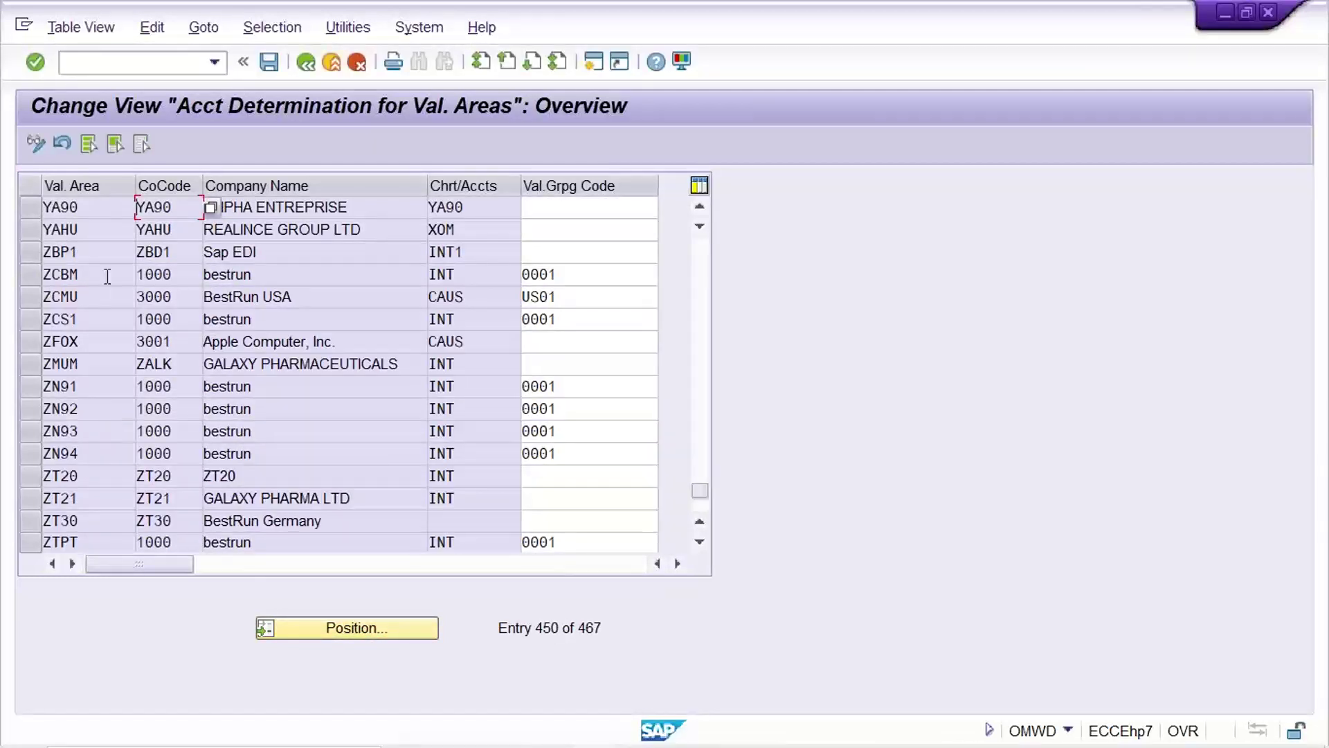
left_click(85, 203)
left_click(548, 208)
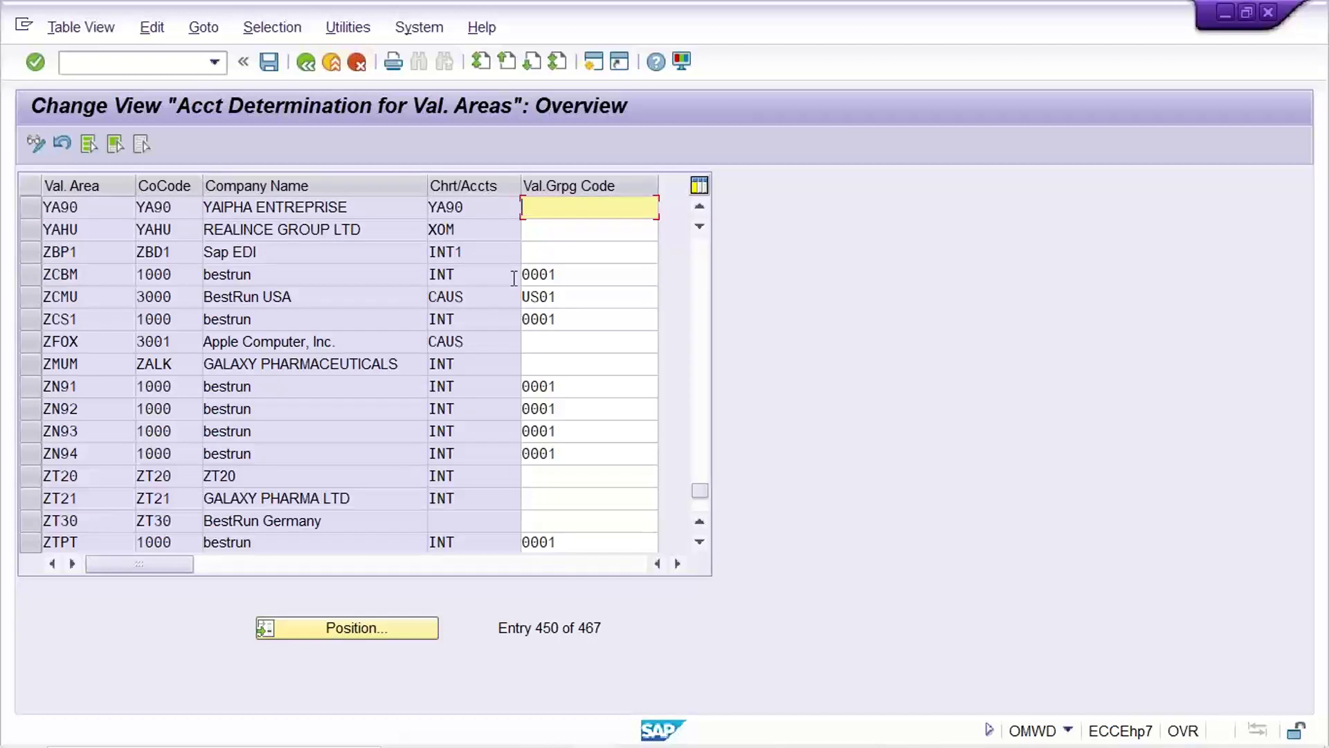
Copy valuation modifier 0001 from the BSX account assignment in the OBYC session and return to the valuation areas overview
mouse_move(709, 713)
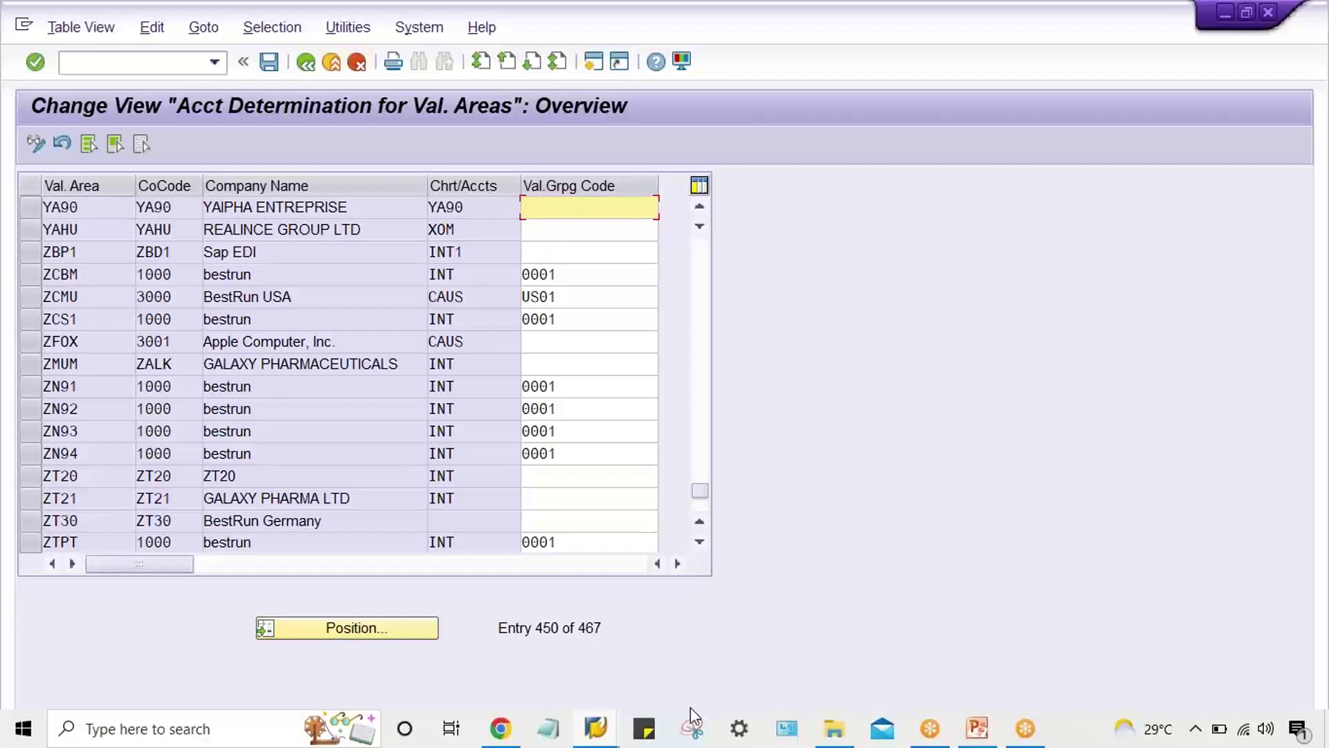
mouse_move(597, 739)
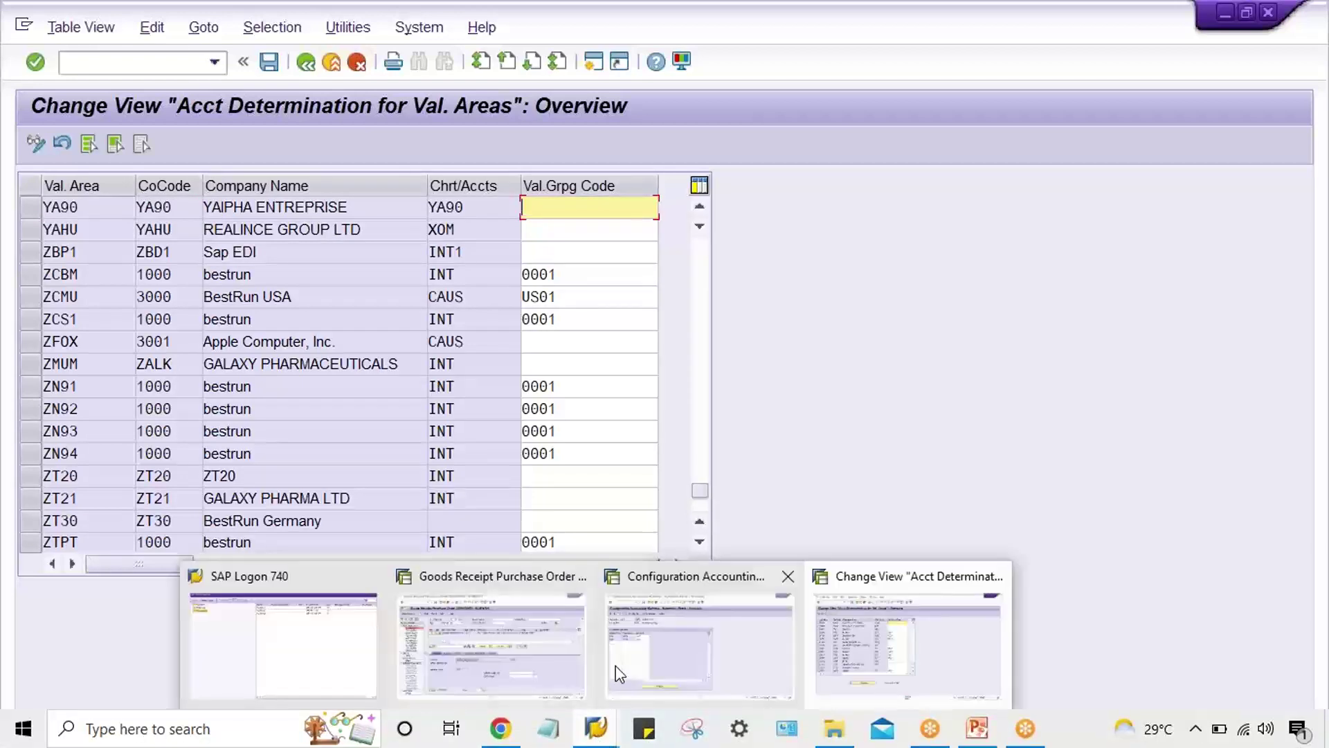
left_click(637, 657)
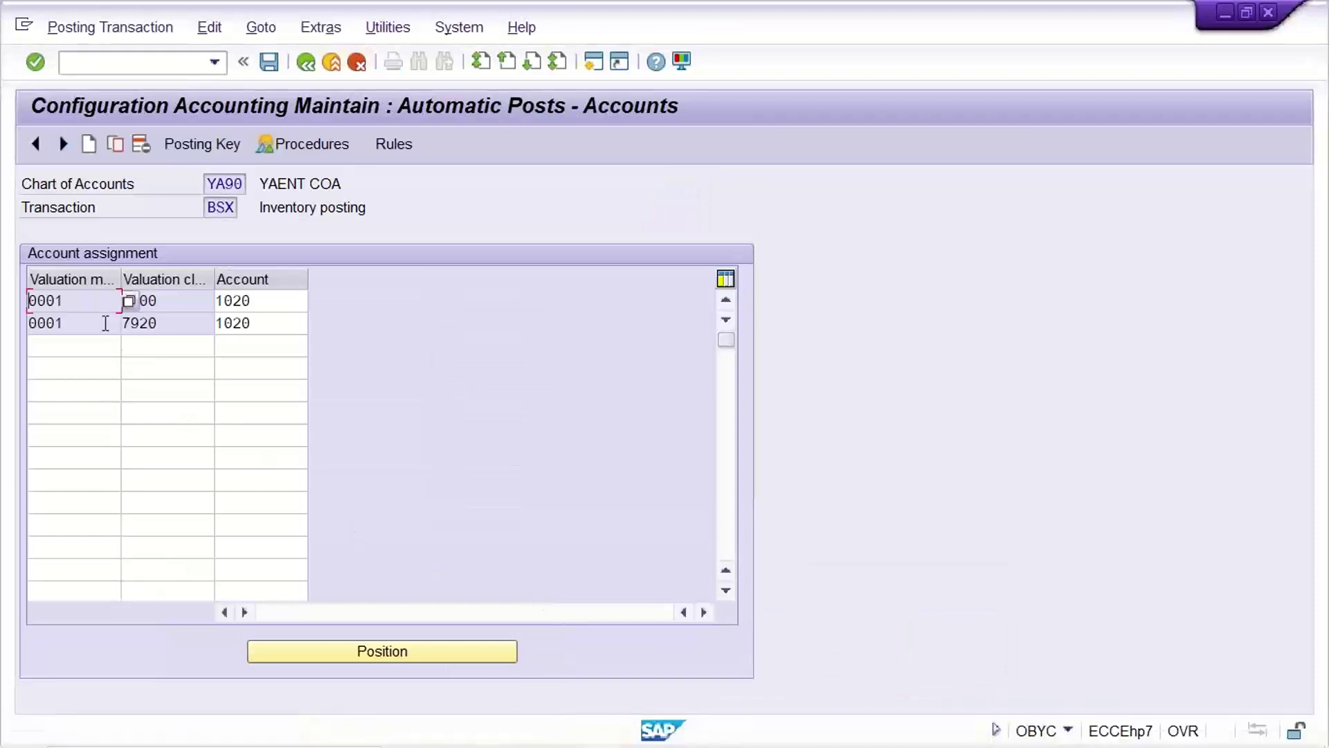
left_click_drag(83, 300, 3, 319)
key("ctrl+c")
left_click(2, 318)
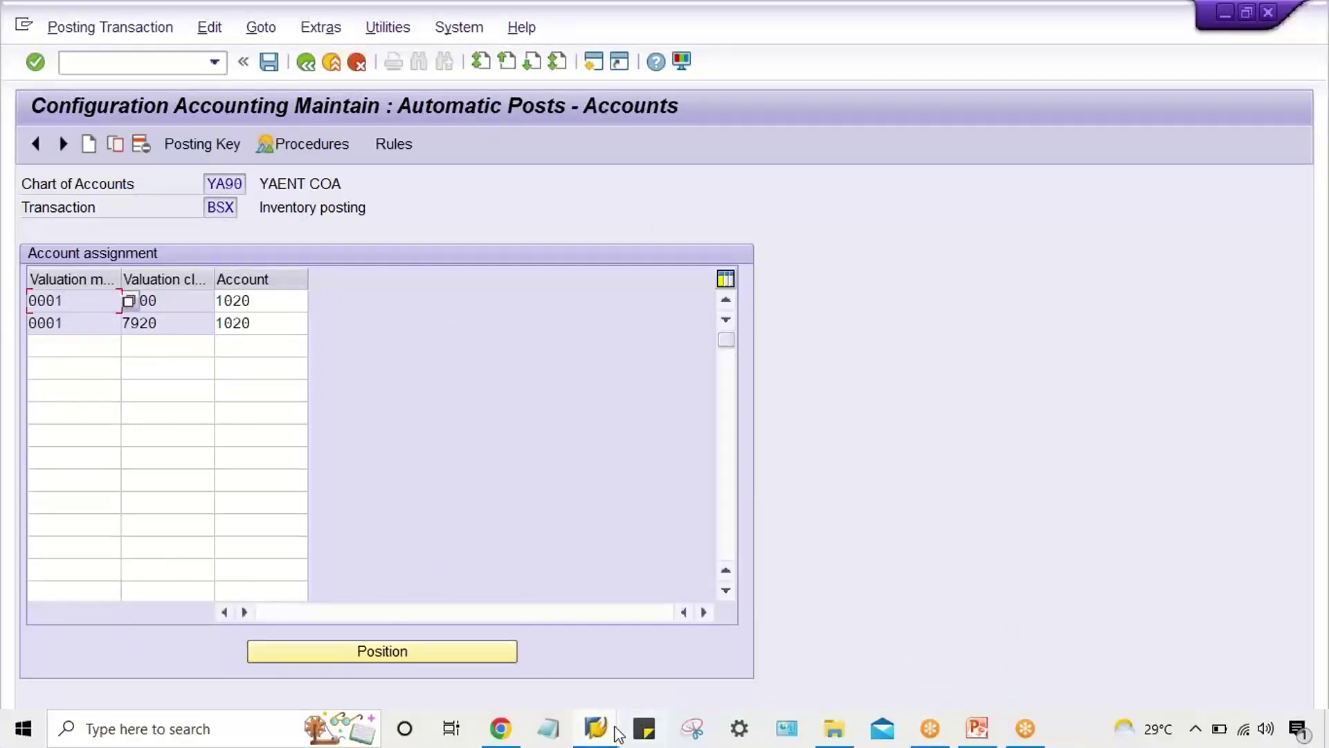
mouse_move(597, 738)
left_click(832, 646)
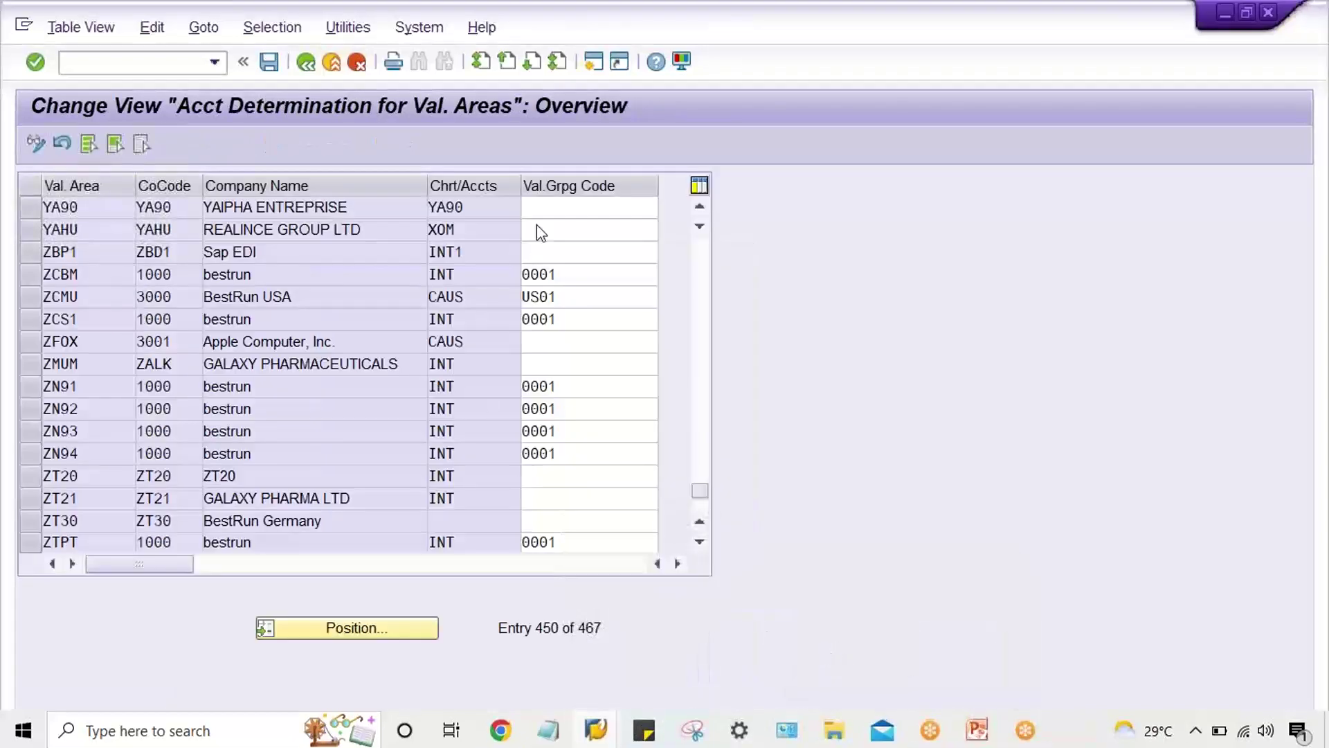
Set the valuation grouping code of valuation area YA90 to 0001 and save the table
left_click(554, 207)
key("ctrl+v")
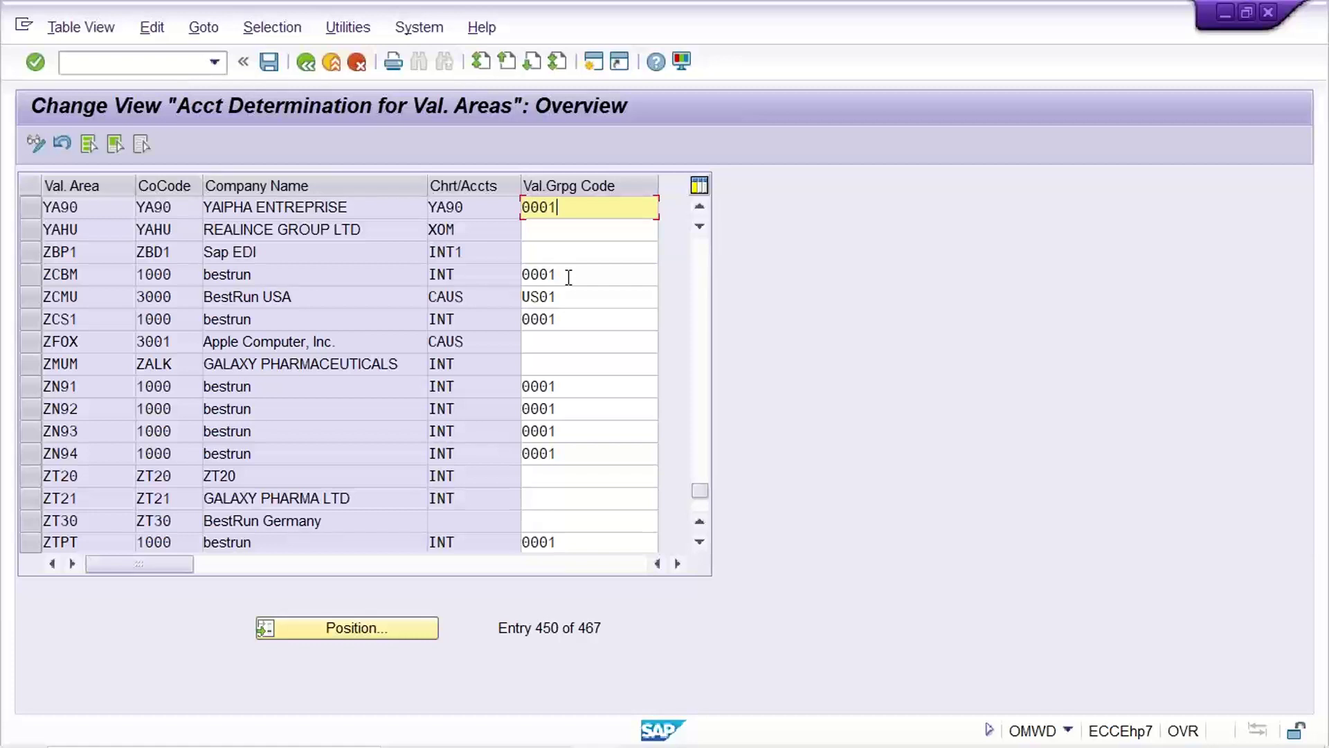
key("ctrl+s")
key("Return")
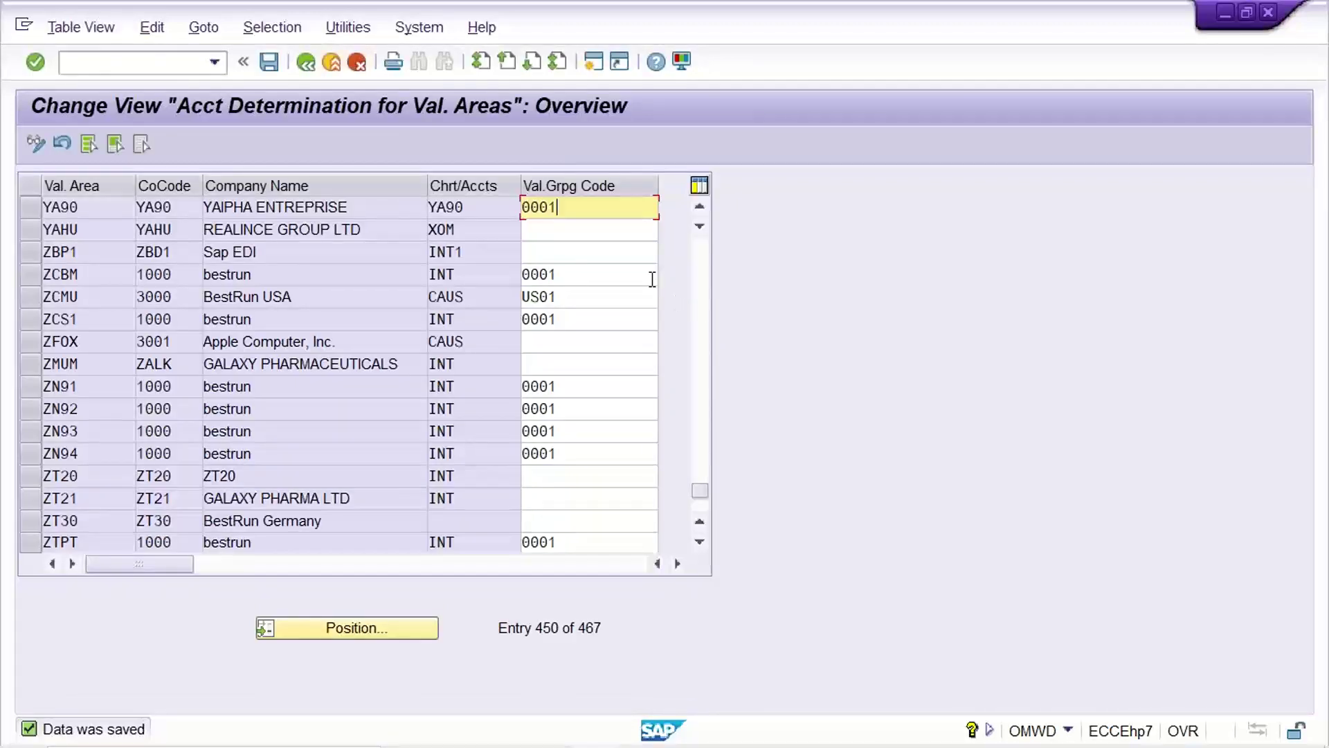
key("ctrl+s")
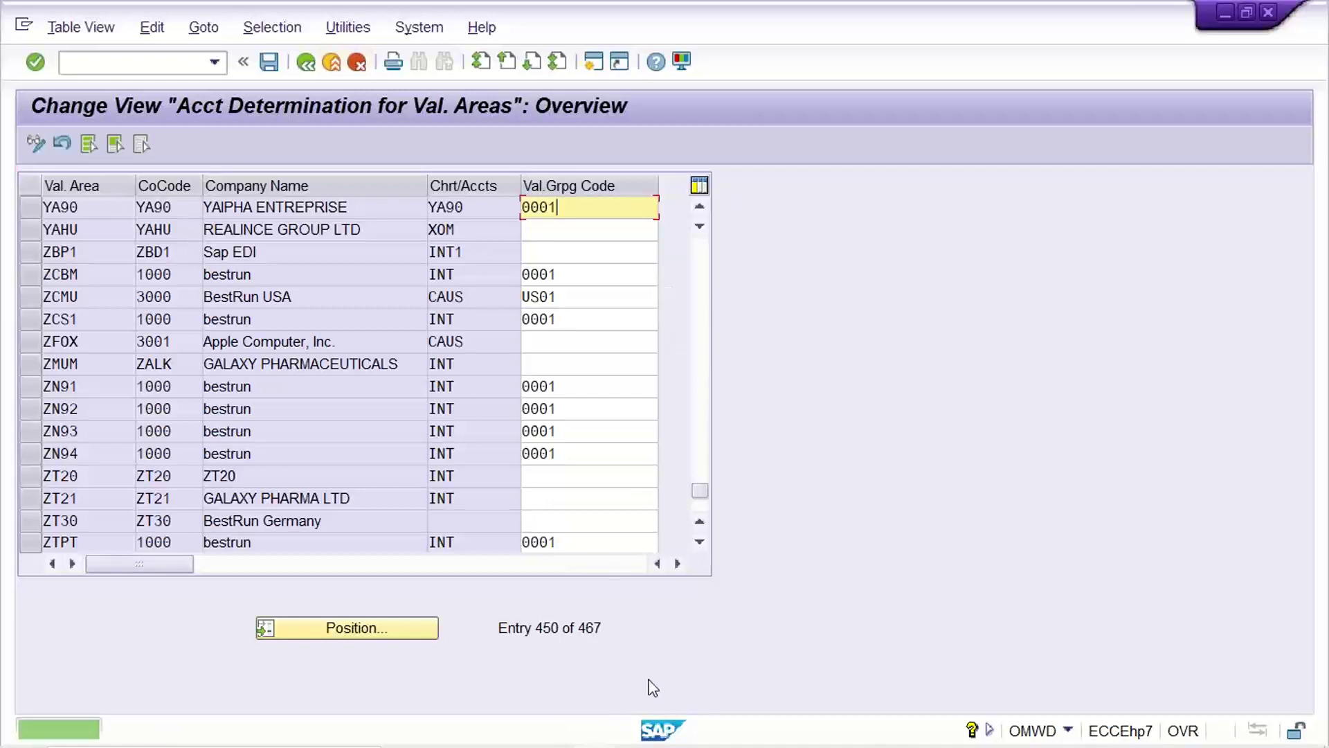
left_click(873, 480)
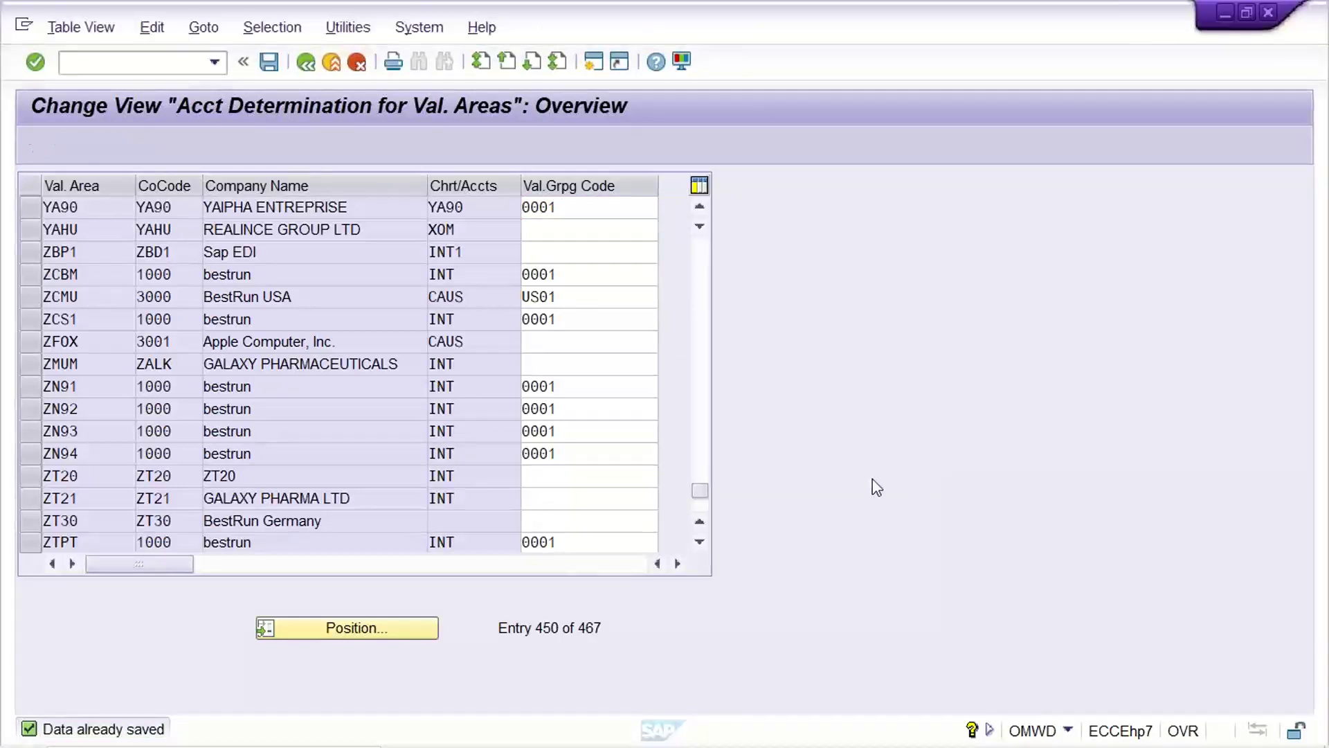
Switch to the goods receipt session, check the document, try to post it and close the log
left_click(596, 728)
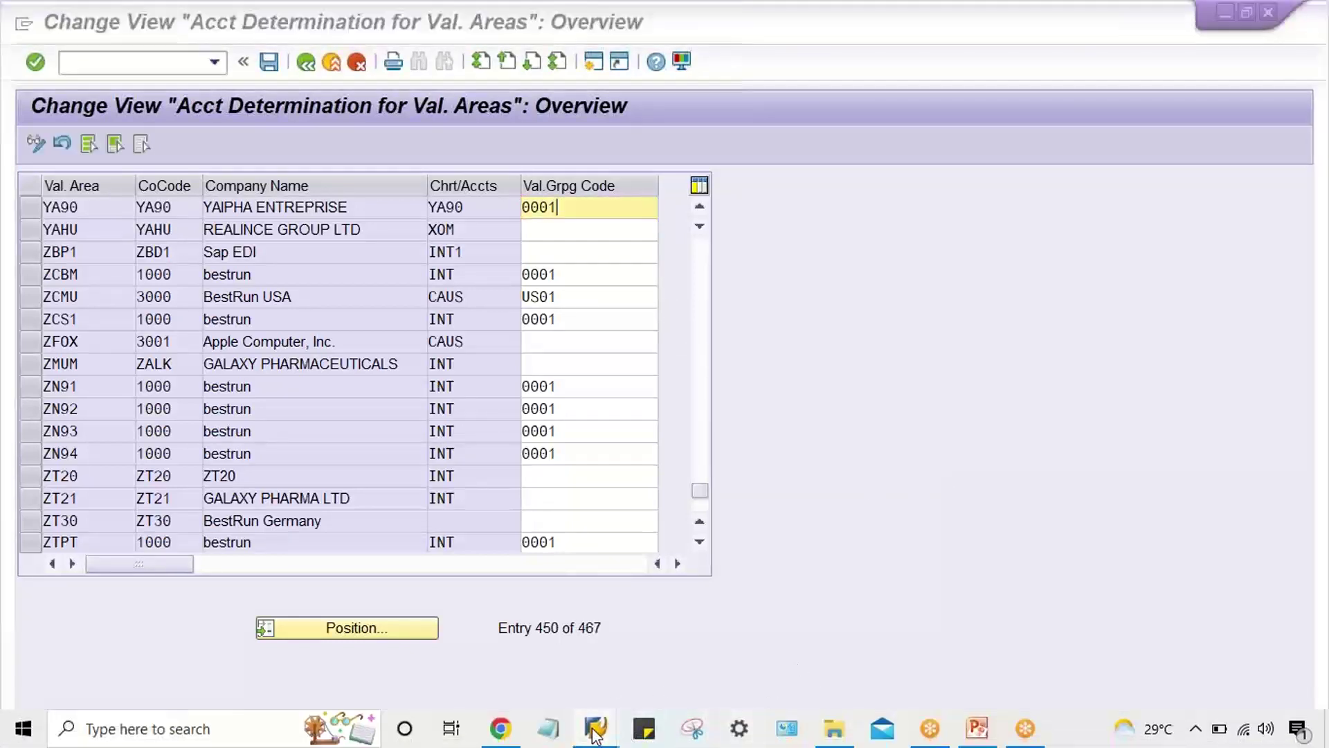
left_click(491, 668)
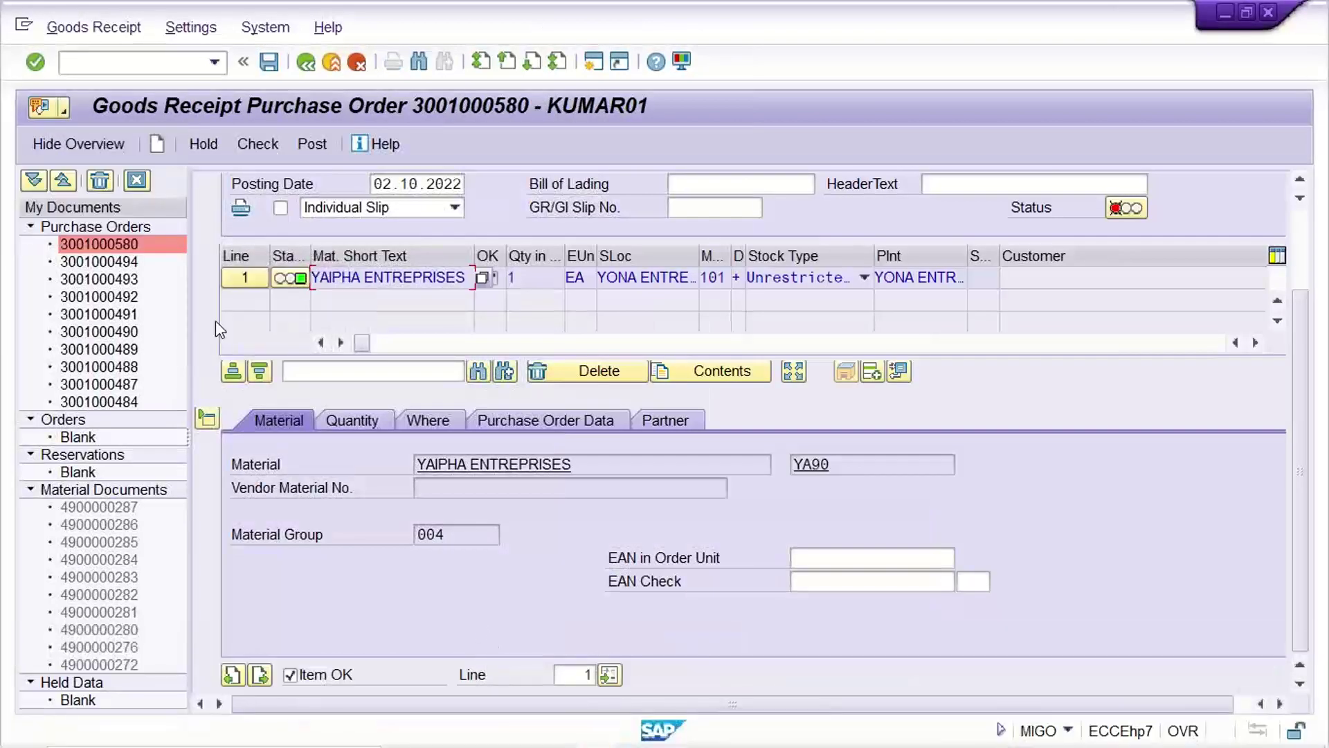
left_click(258, 143)
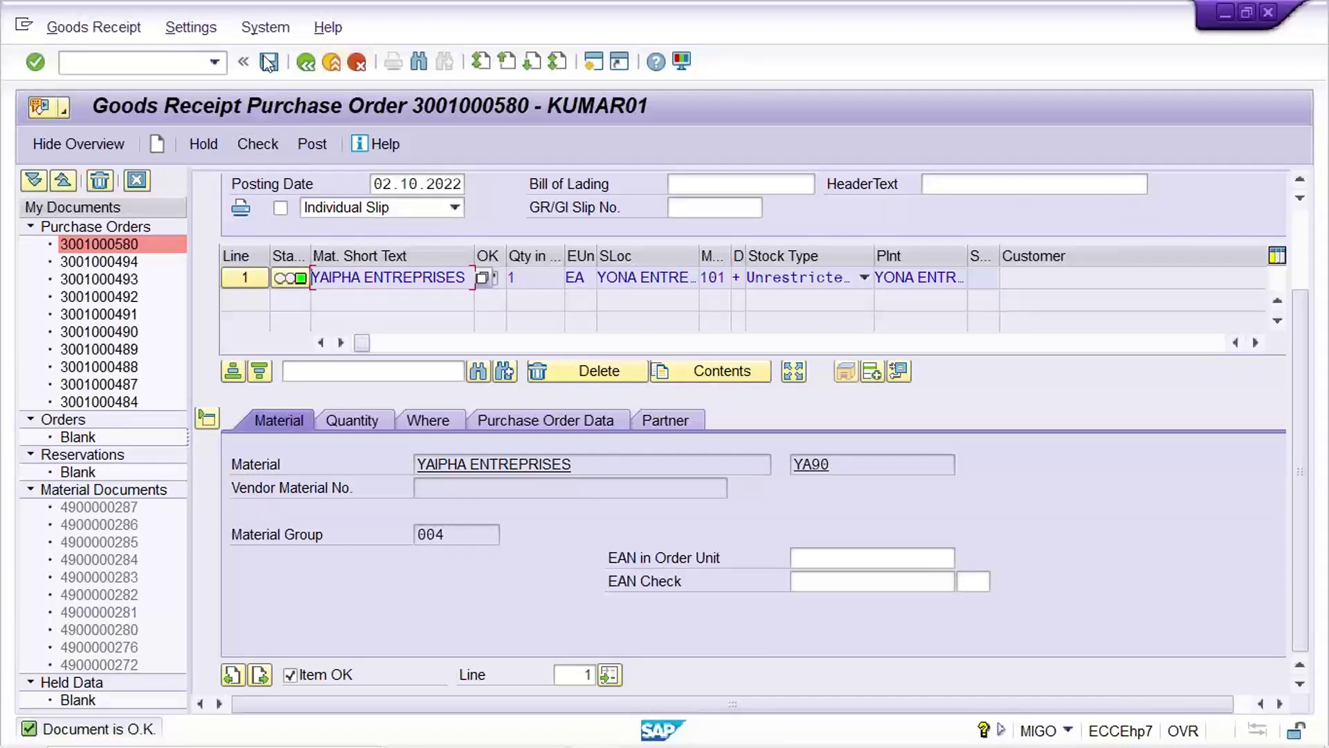
left_click(309, 143)
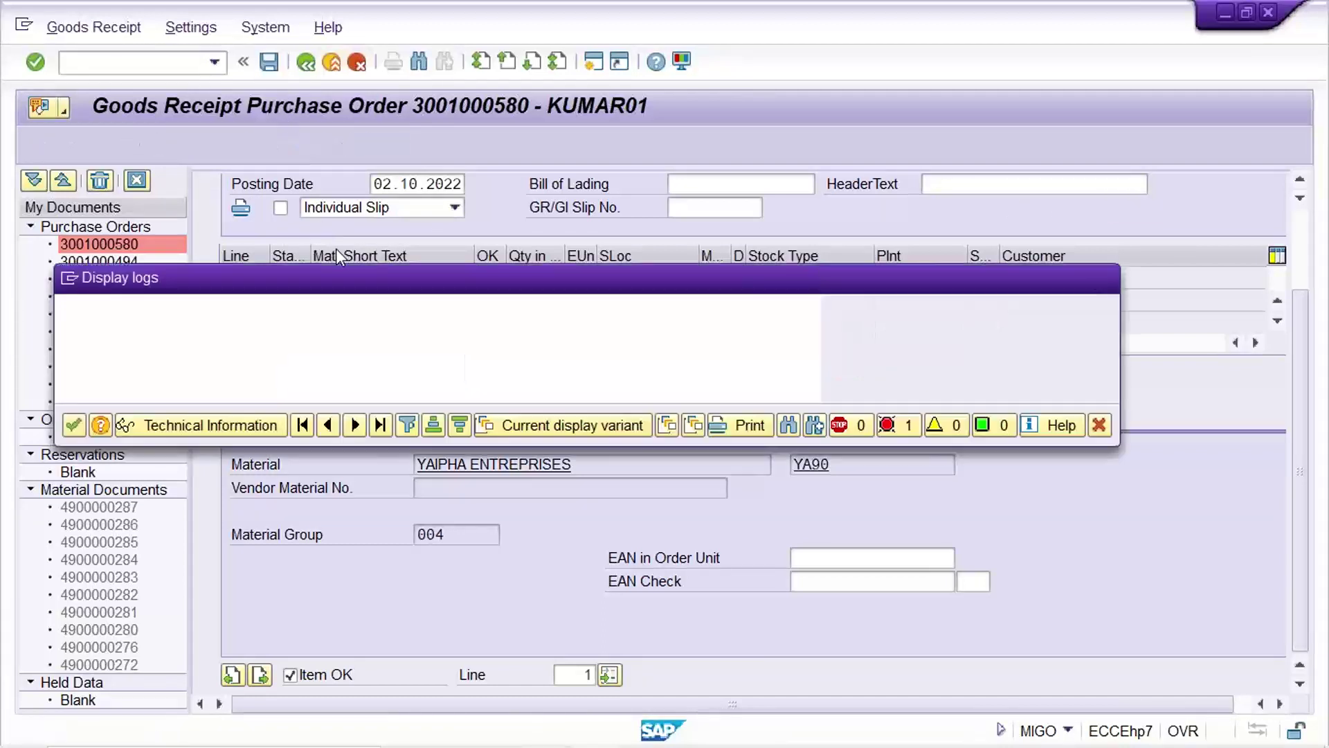
left_click(86, 421)
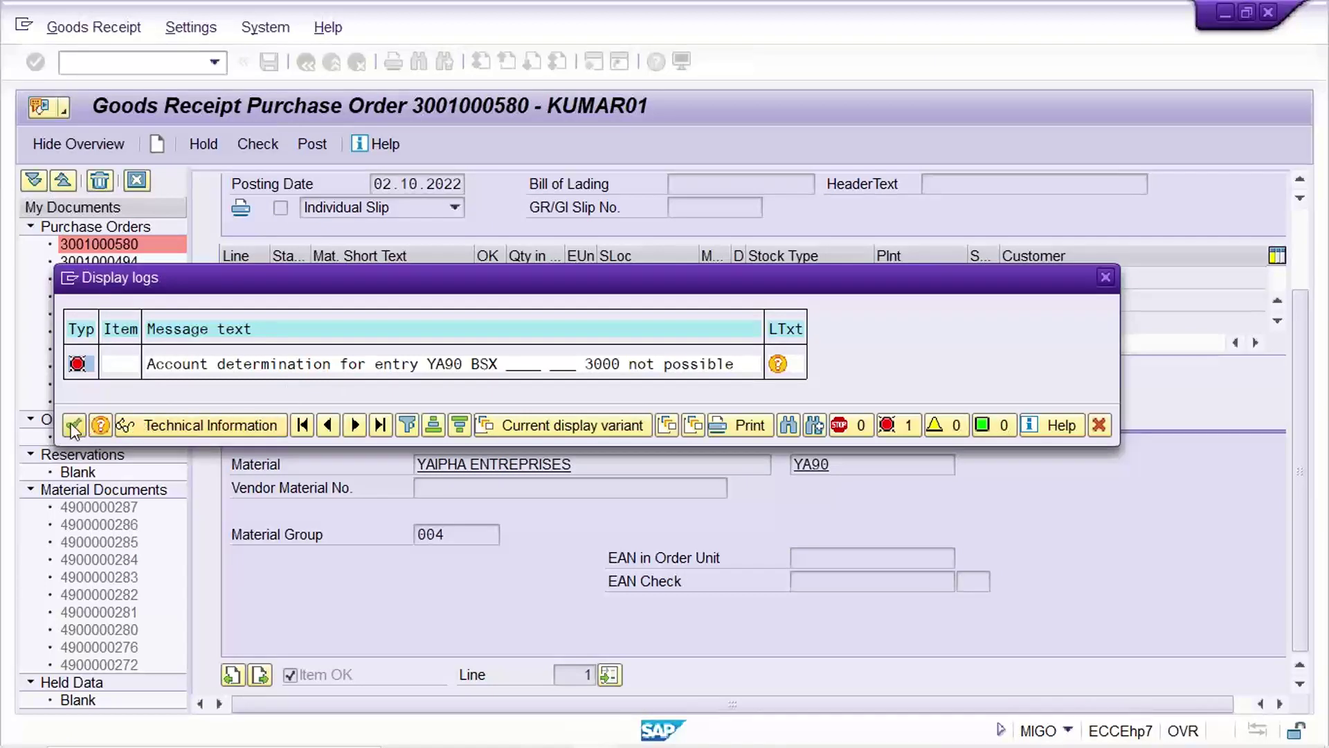
Restart MIGO and load the same purchase order for a goods receipt
left_click(214, 63)
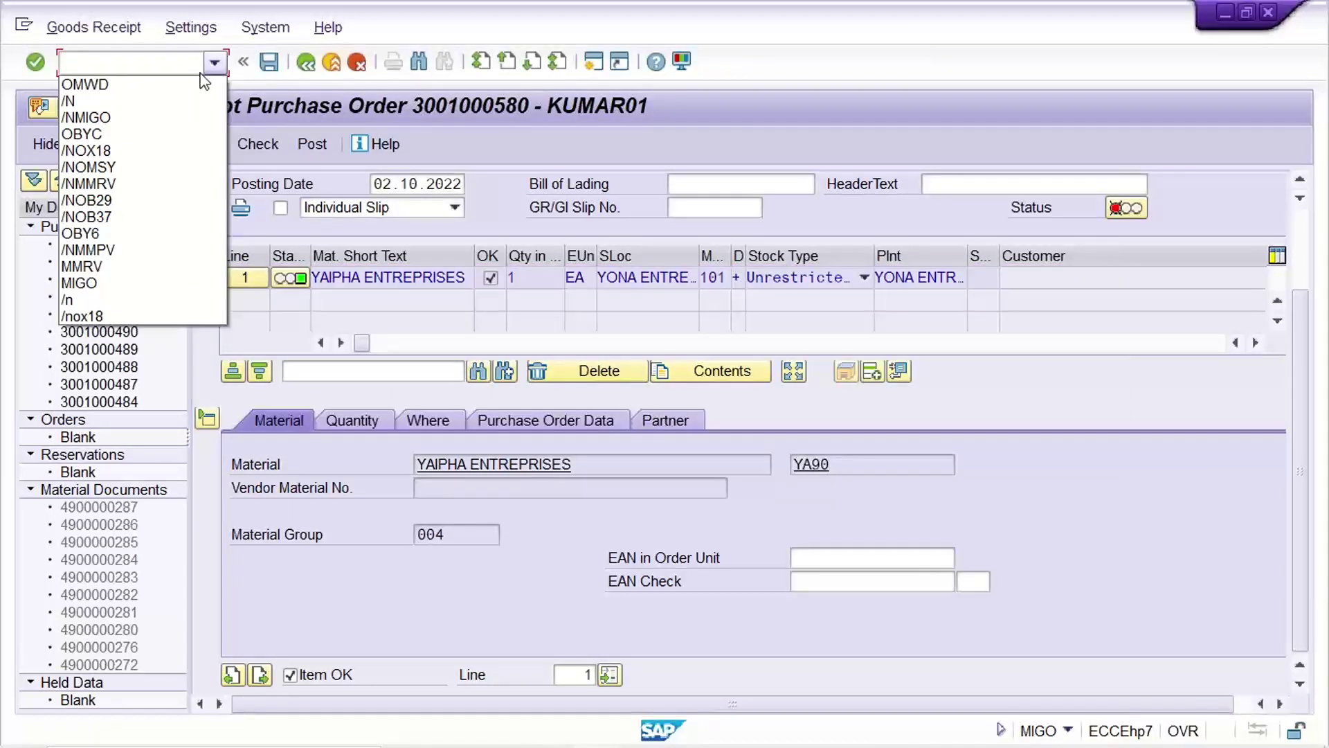
left_click(177, 119)
key("Return")
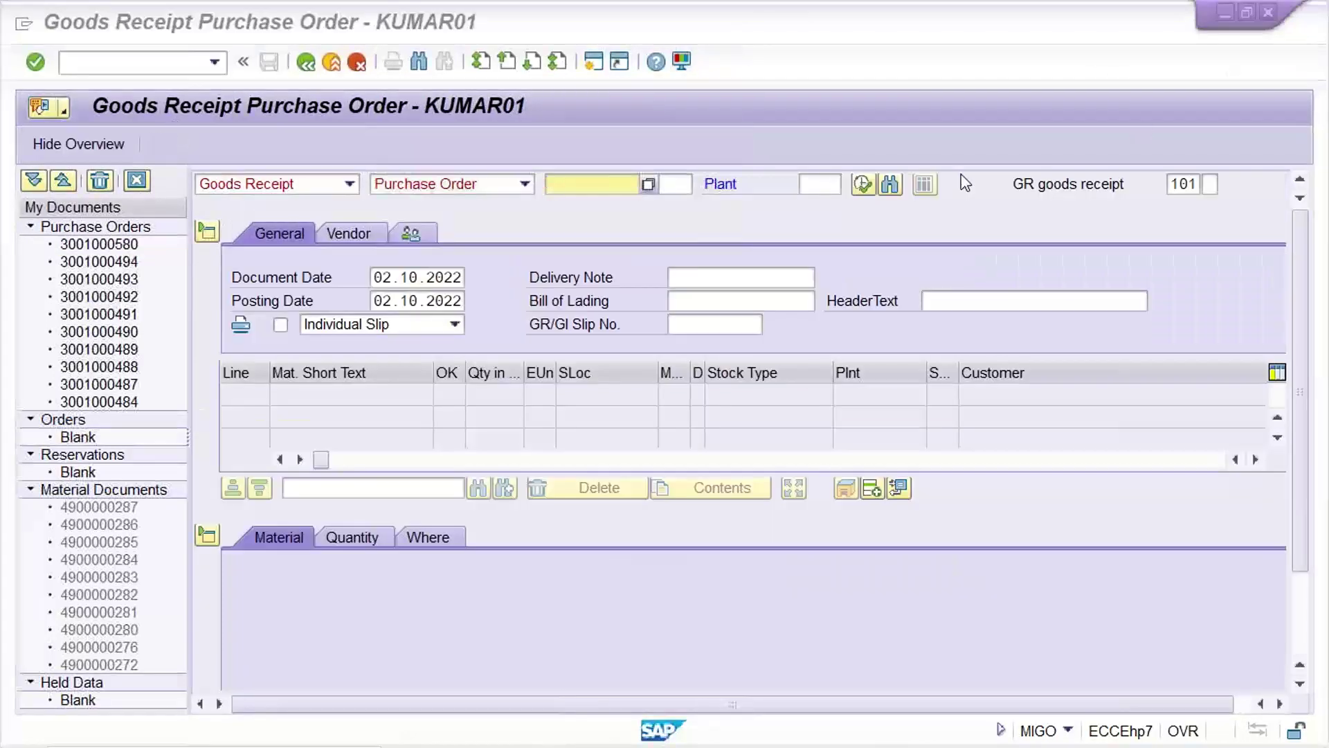
left_click(575, 185)
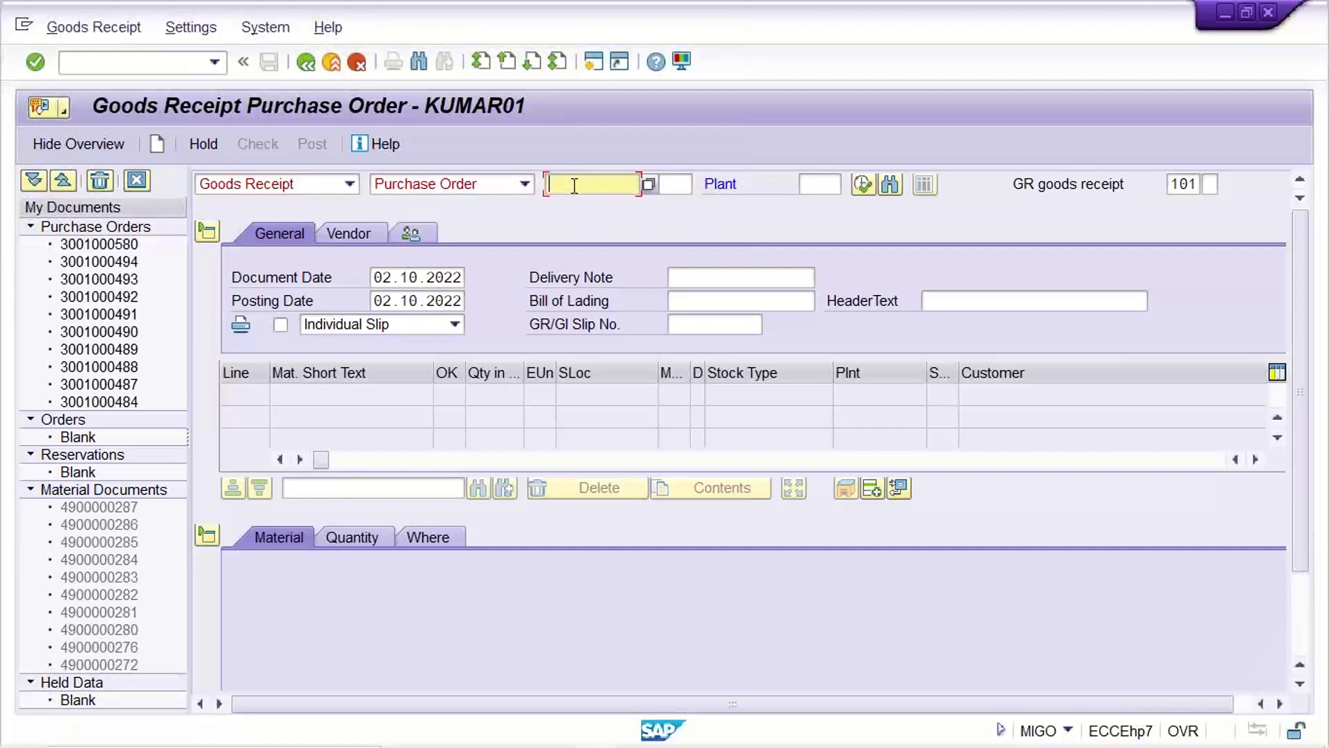
left_click(590, 207)
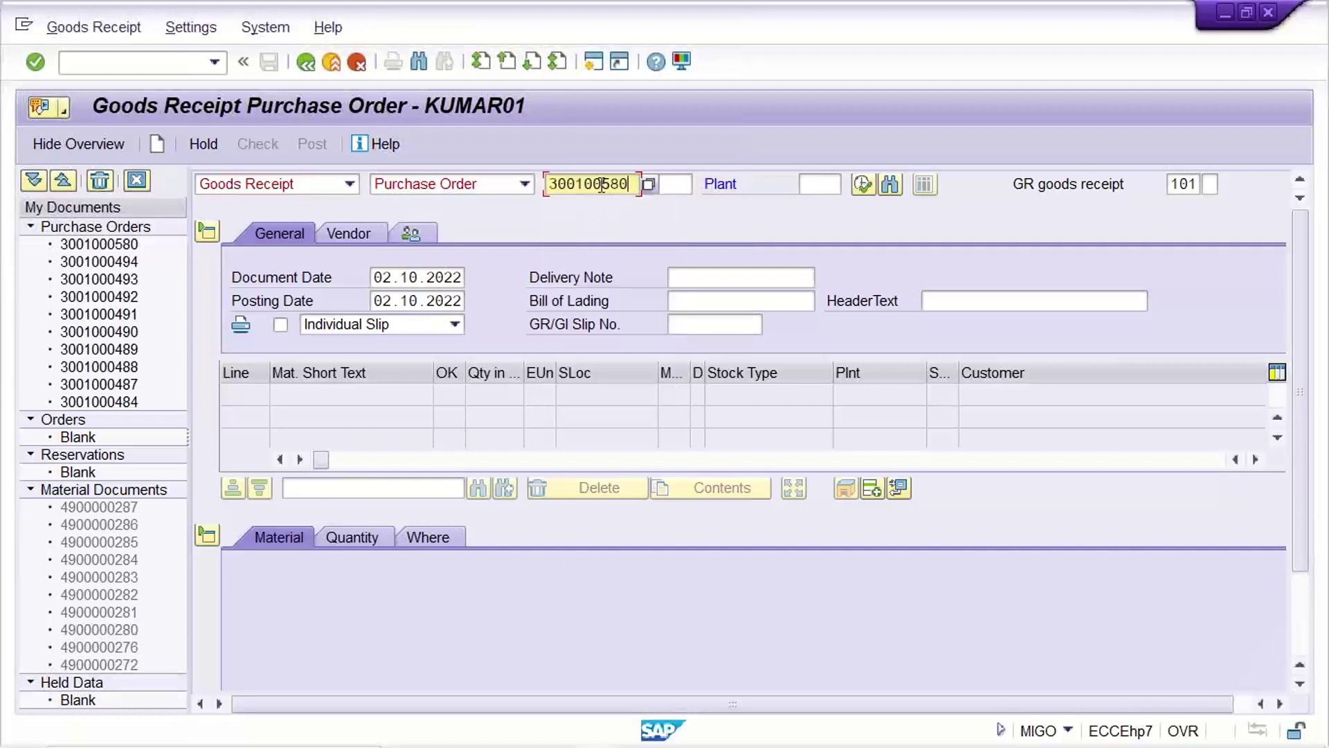
key("ctrl+a")
key("BackSpace")
left_click(623, 205)
key("Return")
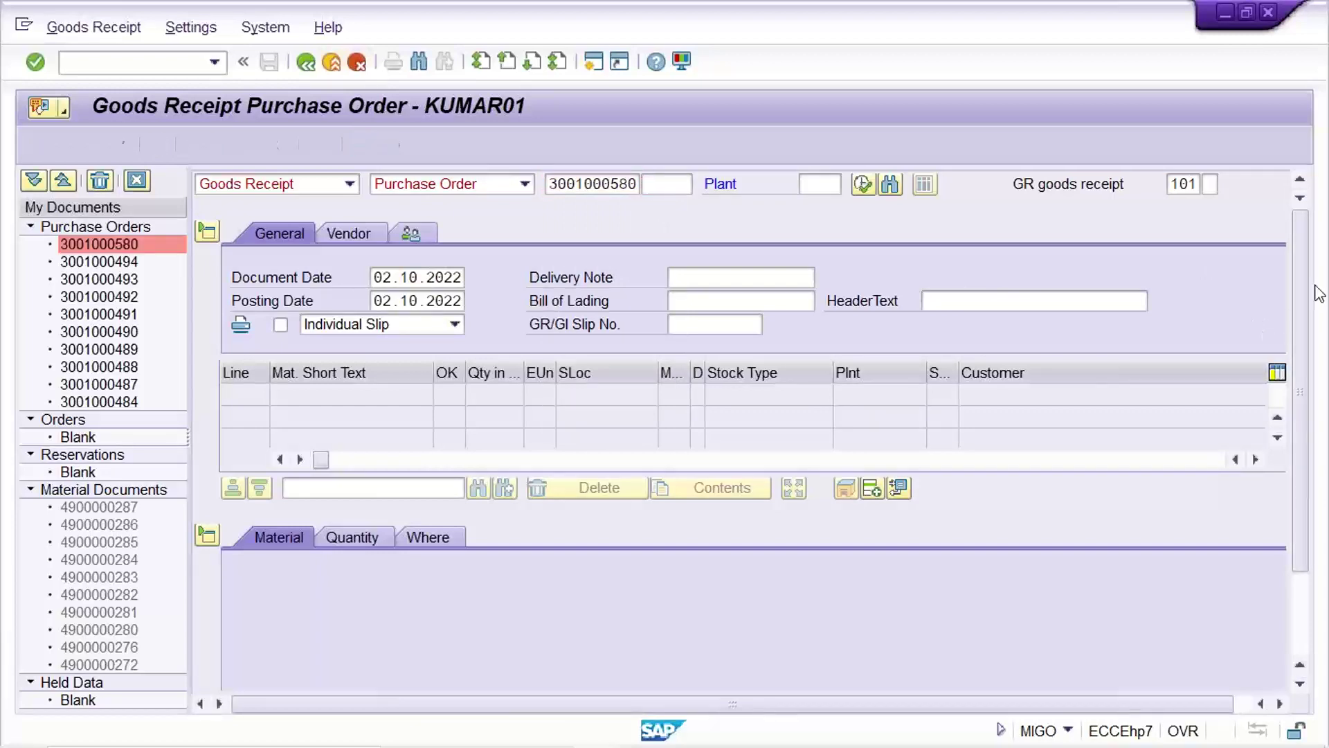
Mark line 1 as Item OK, check the goods receipt, try to post it and close the log
scroll(455, 630, "down", 3)
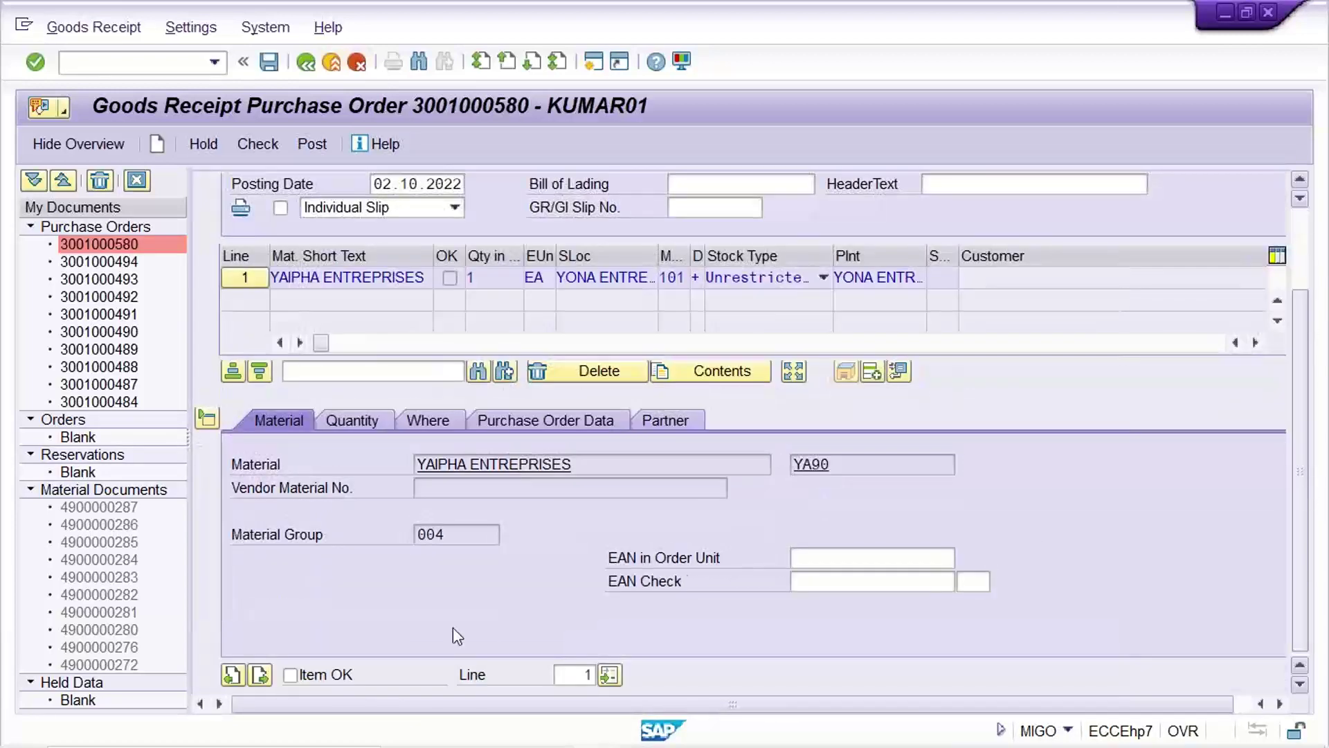
left_click(304, 676)
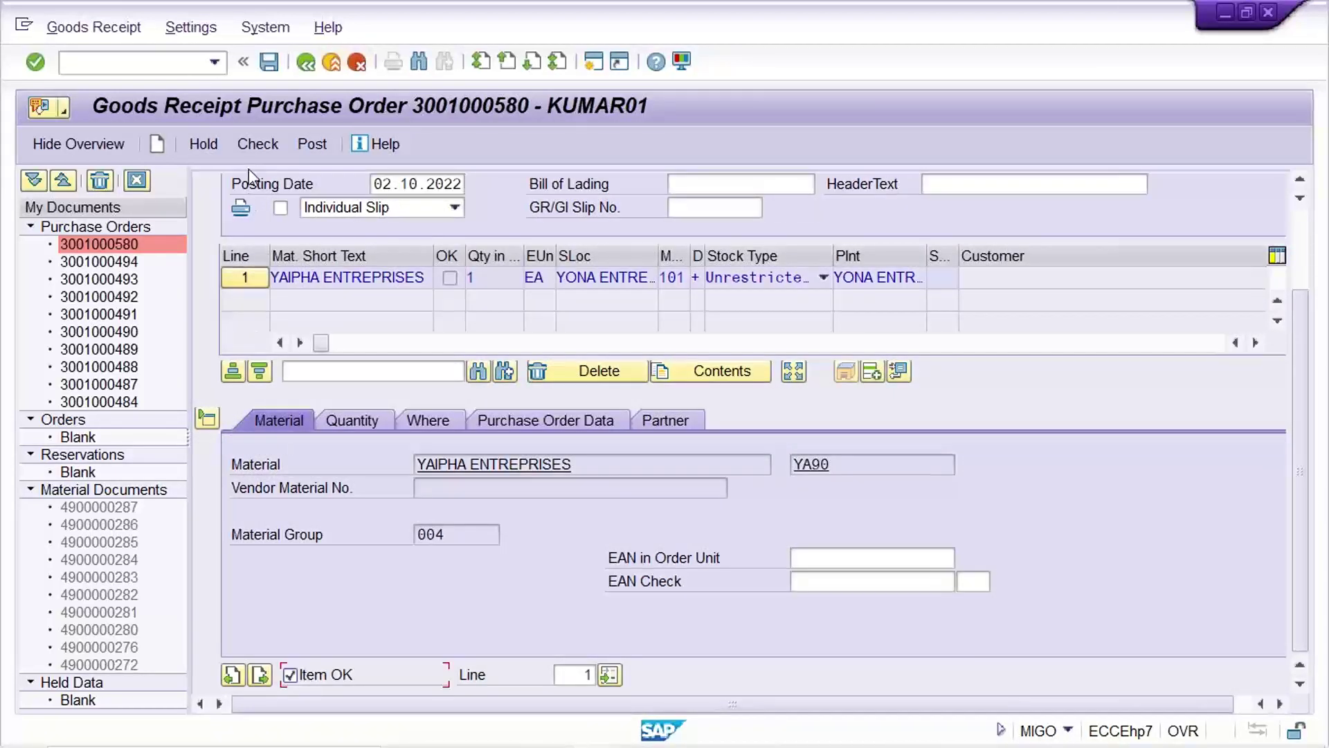
left_click(255, 145)
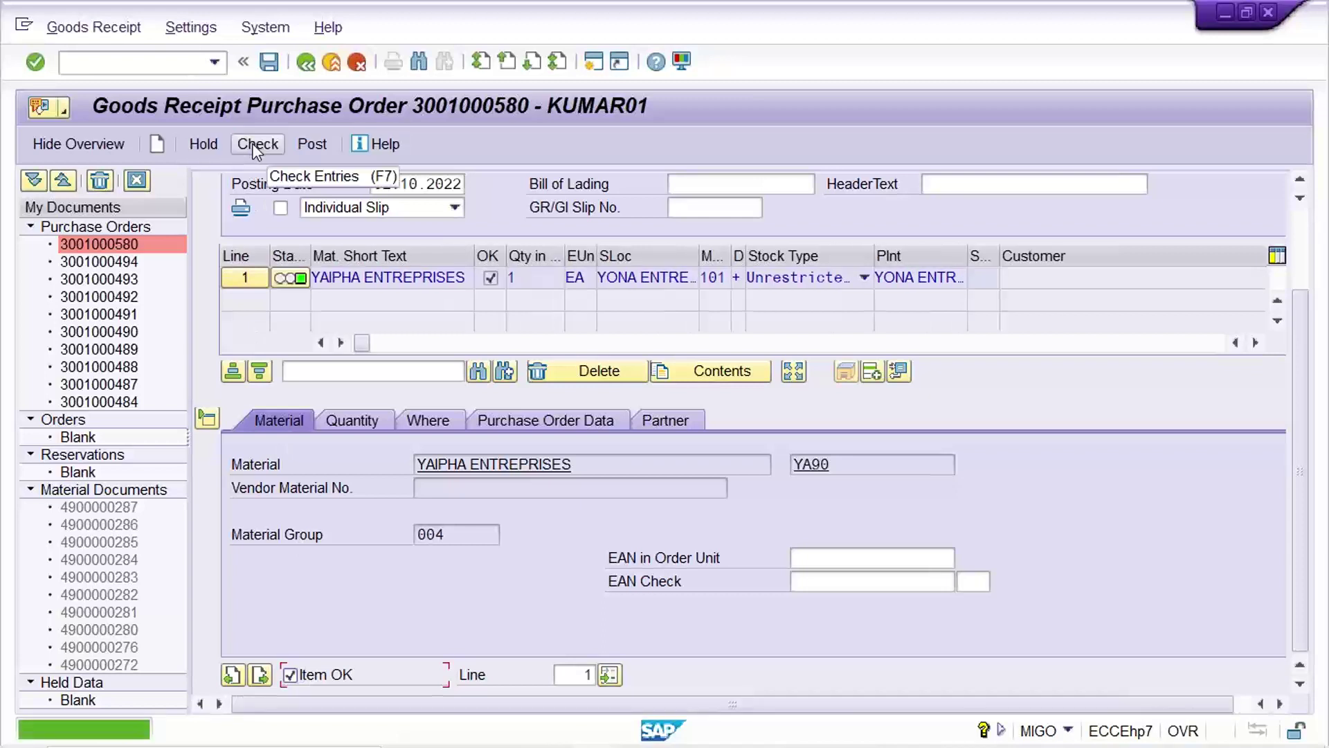
left_click(268, 63)
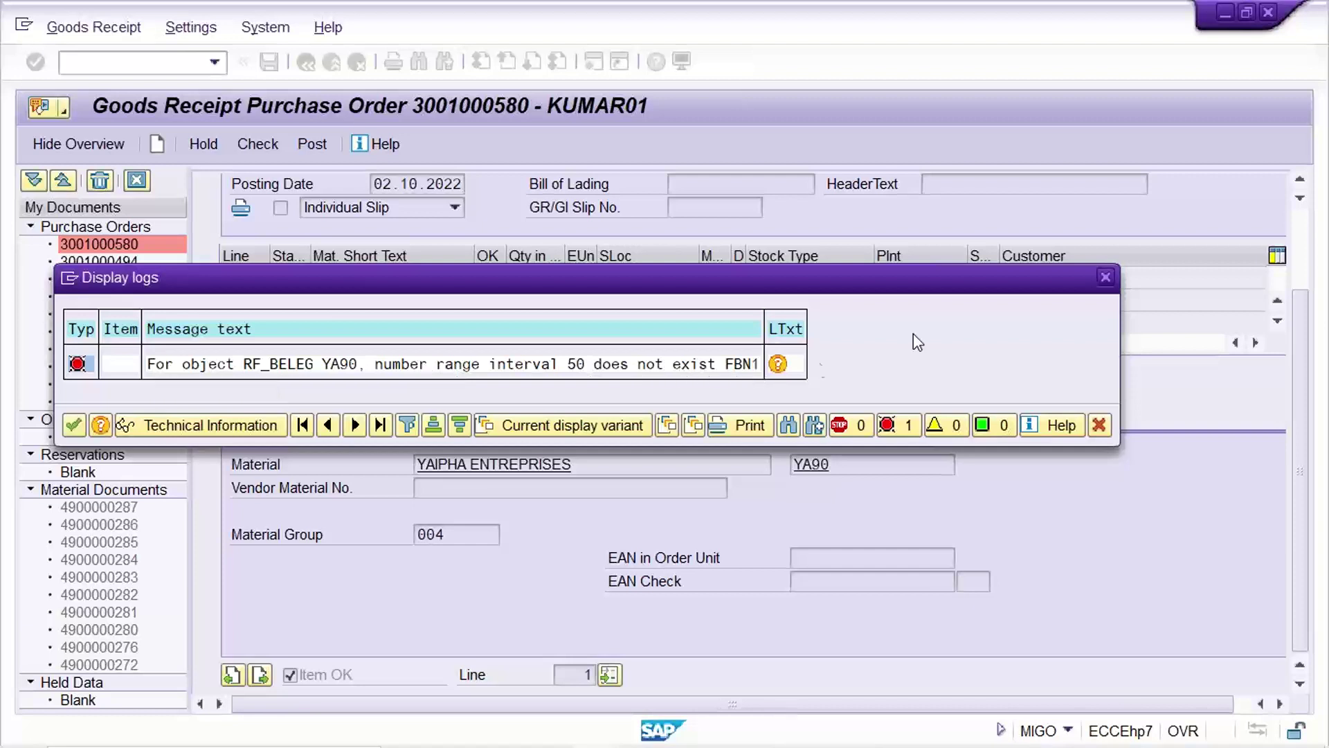
left_click(1111, 276)
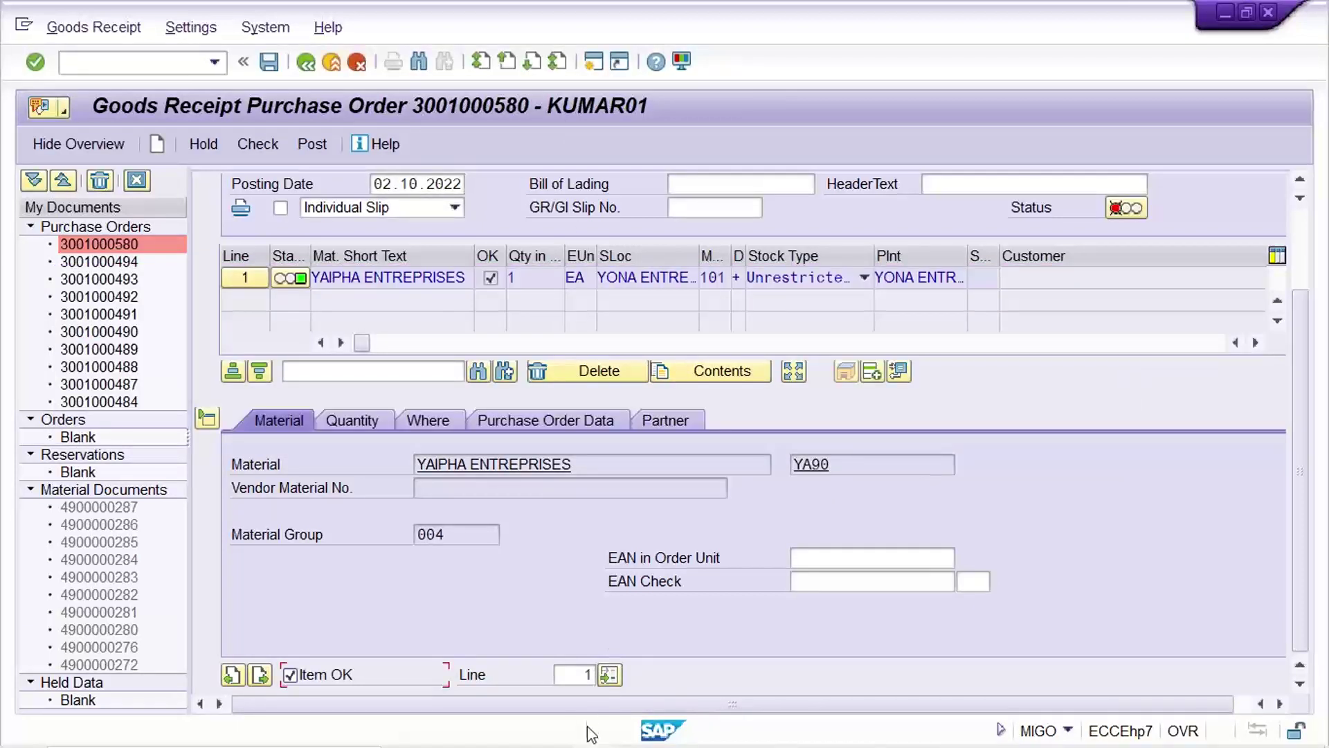
Switch to the valuation area configuration session and start transaction OBA7 for document types
mouse_move(521, 746)
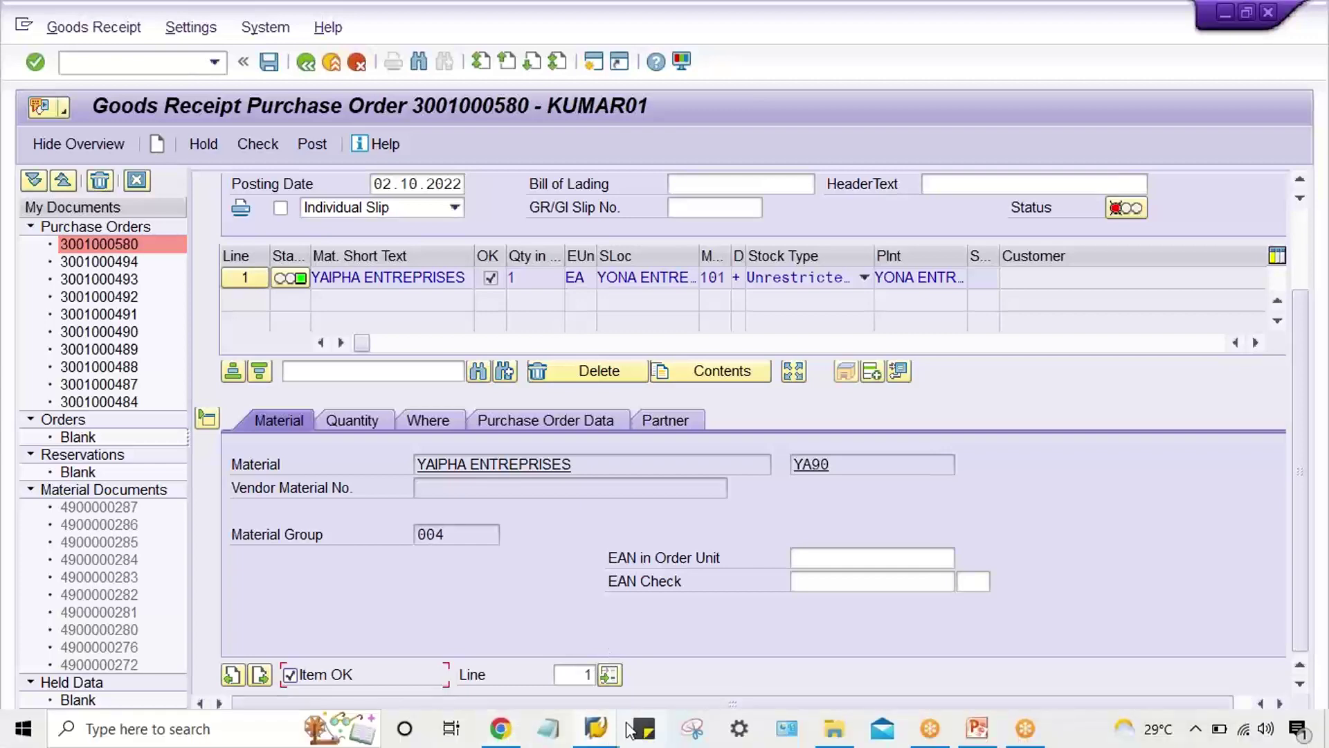
left_click(606, 730)
left_click(836, 651)
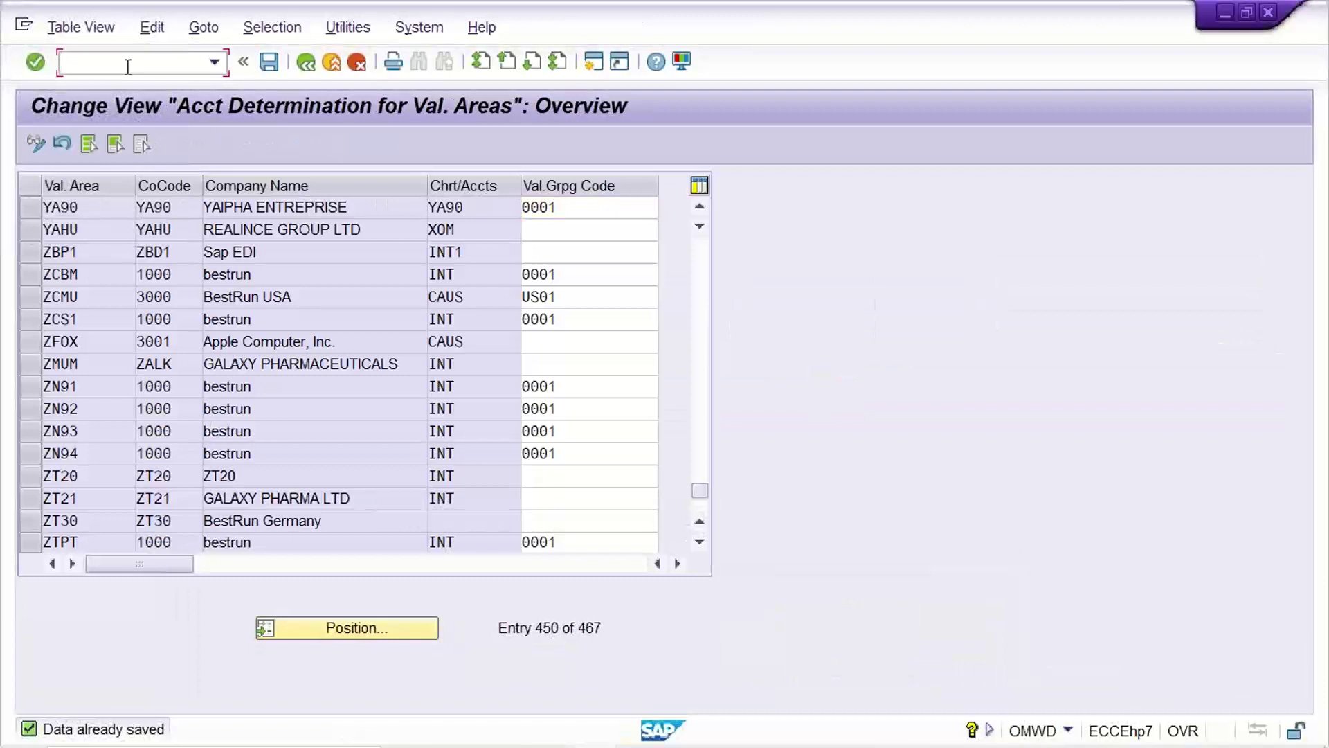
type("/NOBA7")
key("Return")
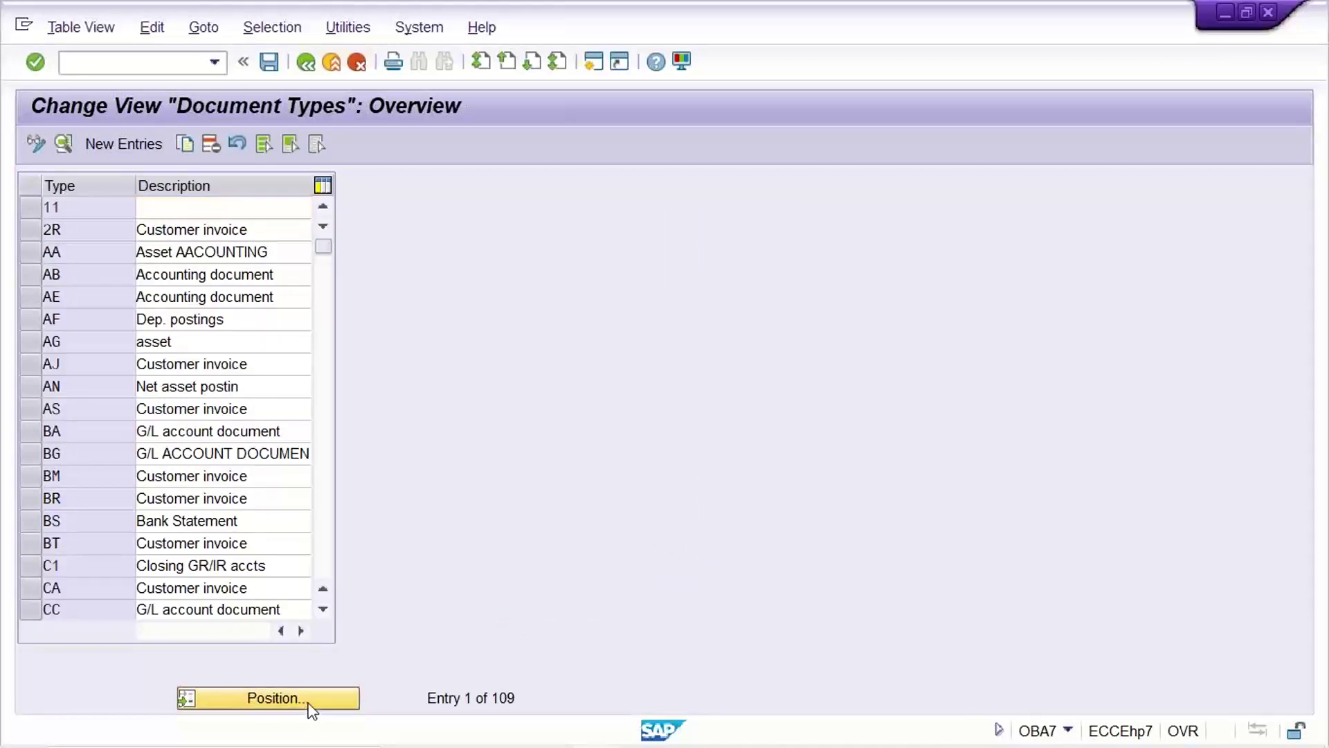
Position the document type list at WA and open the details of goods receipt type WE
left_click(309, 699)
type("SA")
key("Return")
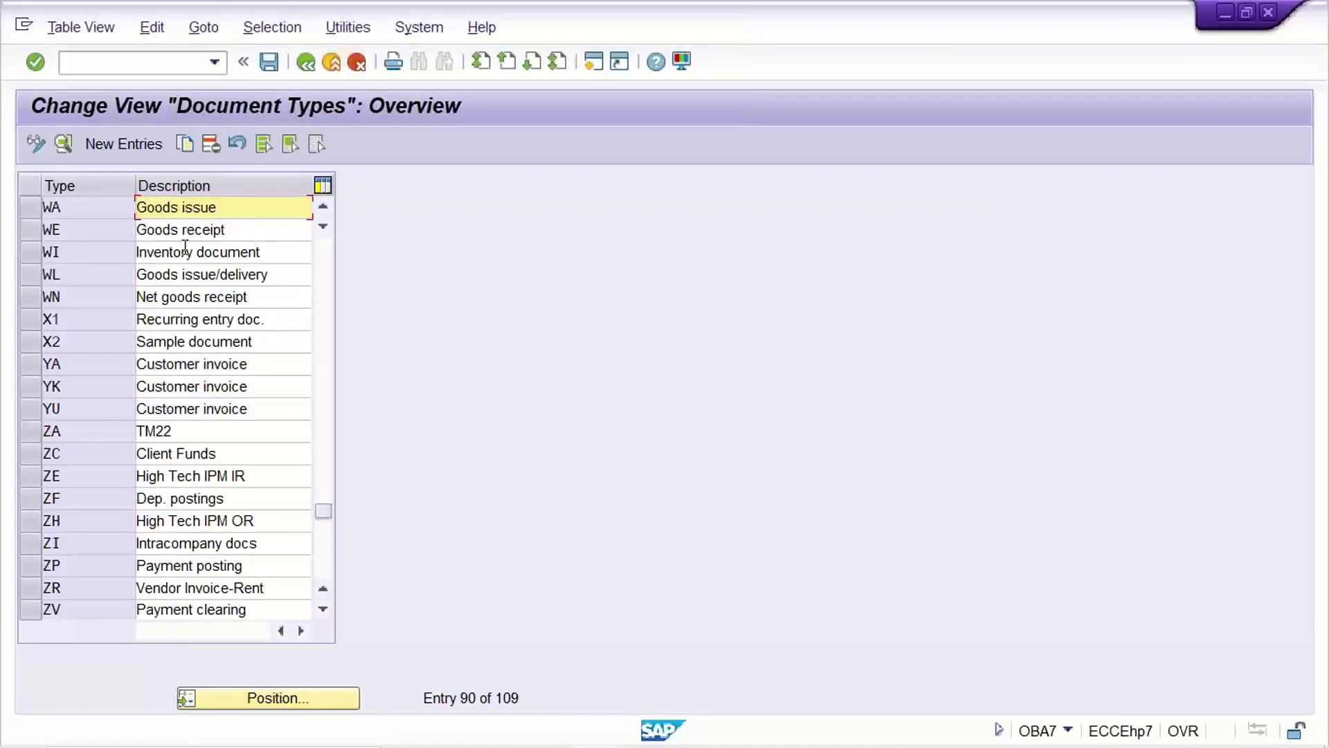
left_click(92, 232)
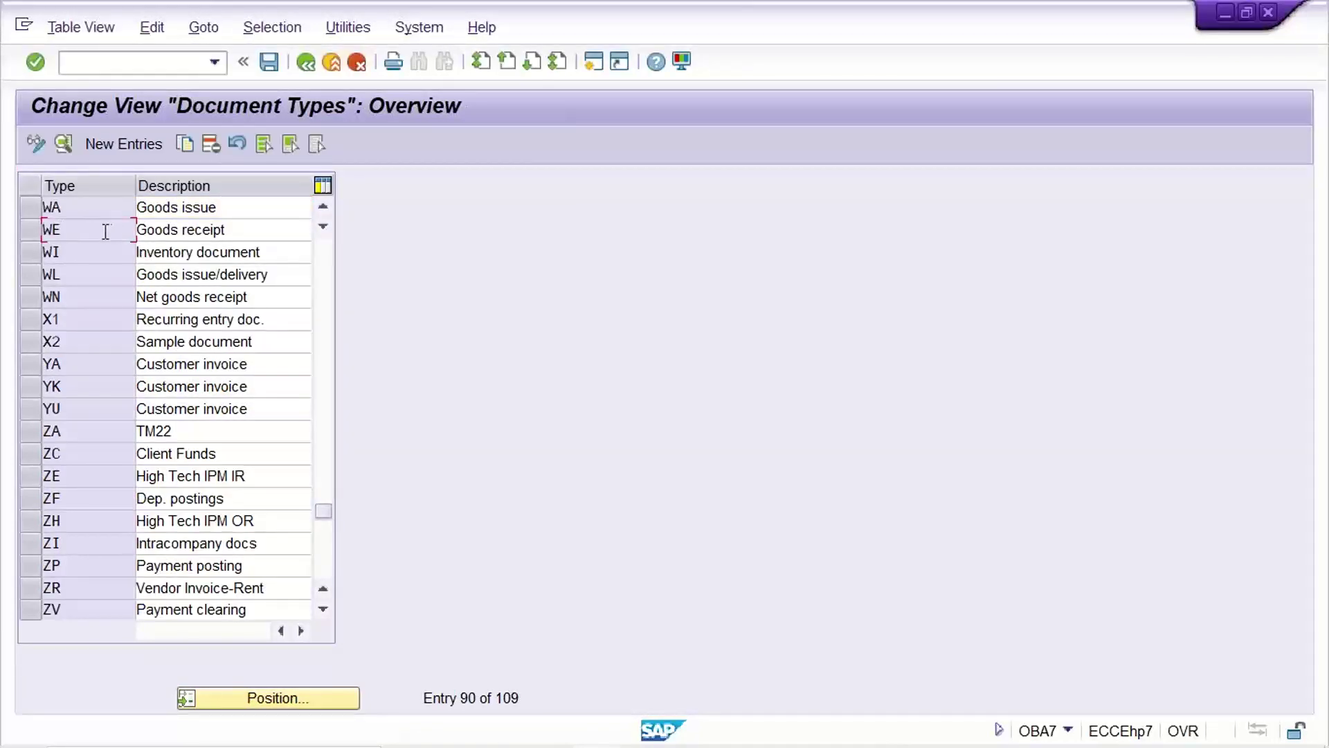
double_click(105, 231)
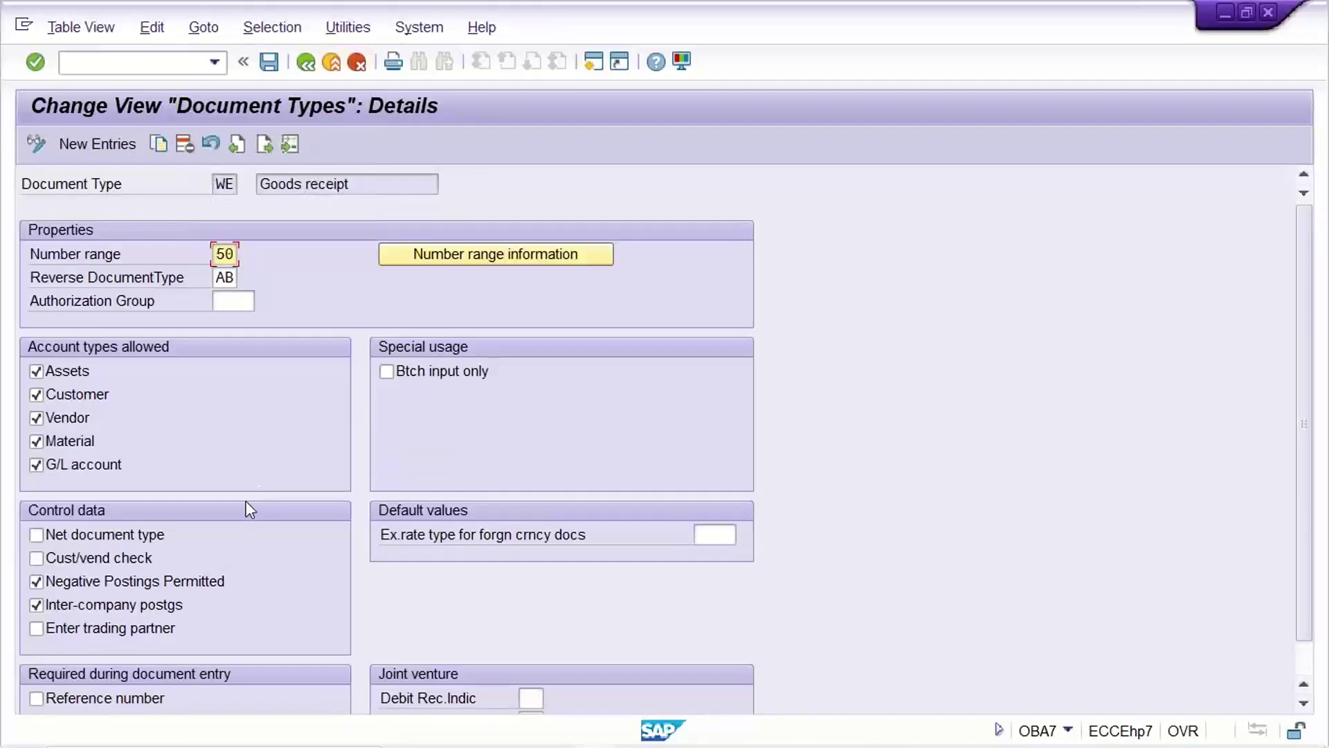
Examine the accounting document number range intervals for company code YA90 and return to the WE document type details
left_click(532, 261)
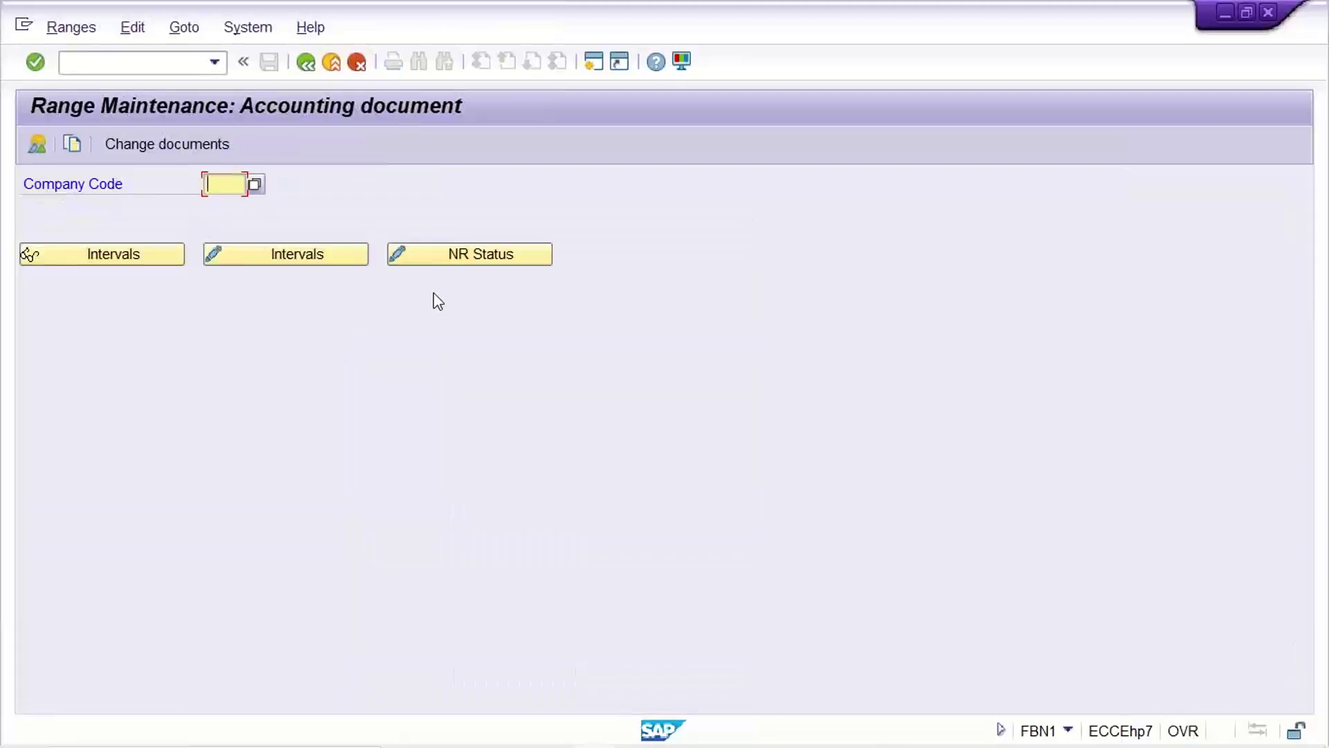
key("BackSpace")
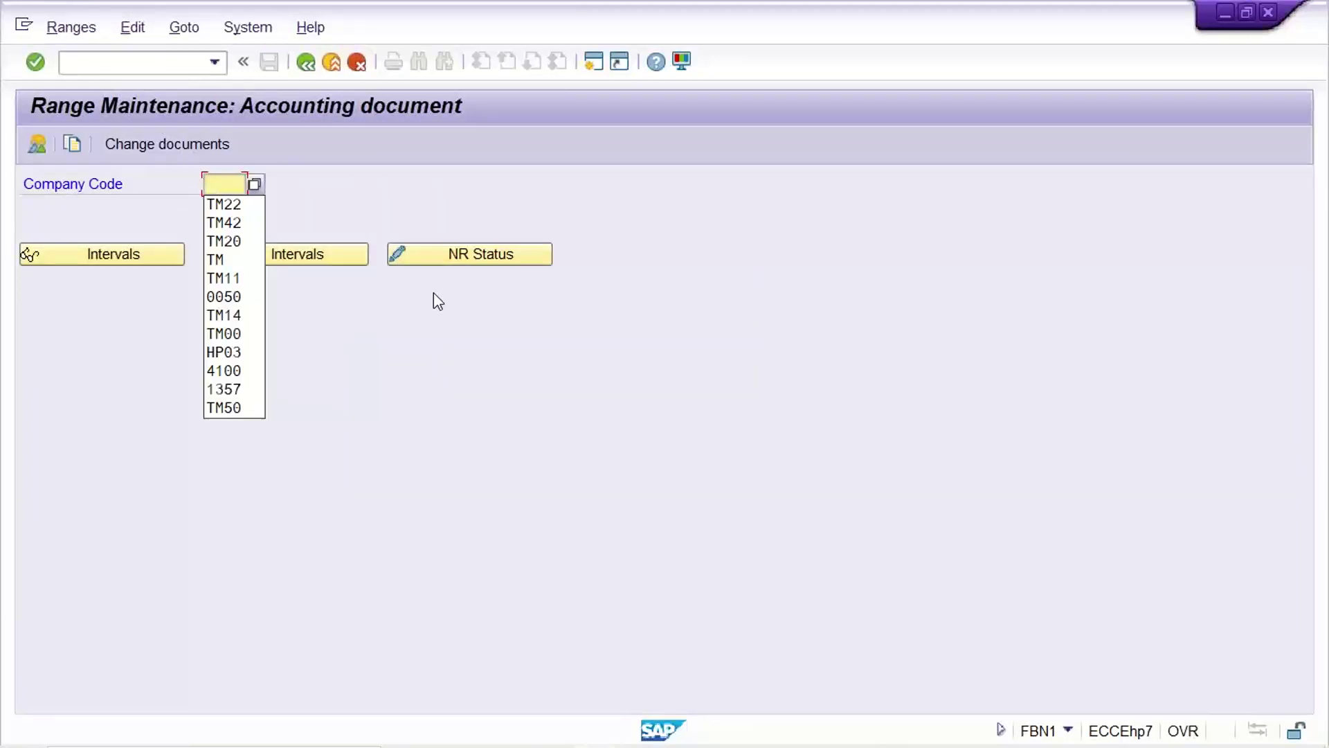
type("YA90")
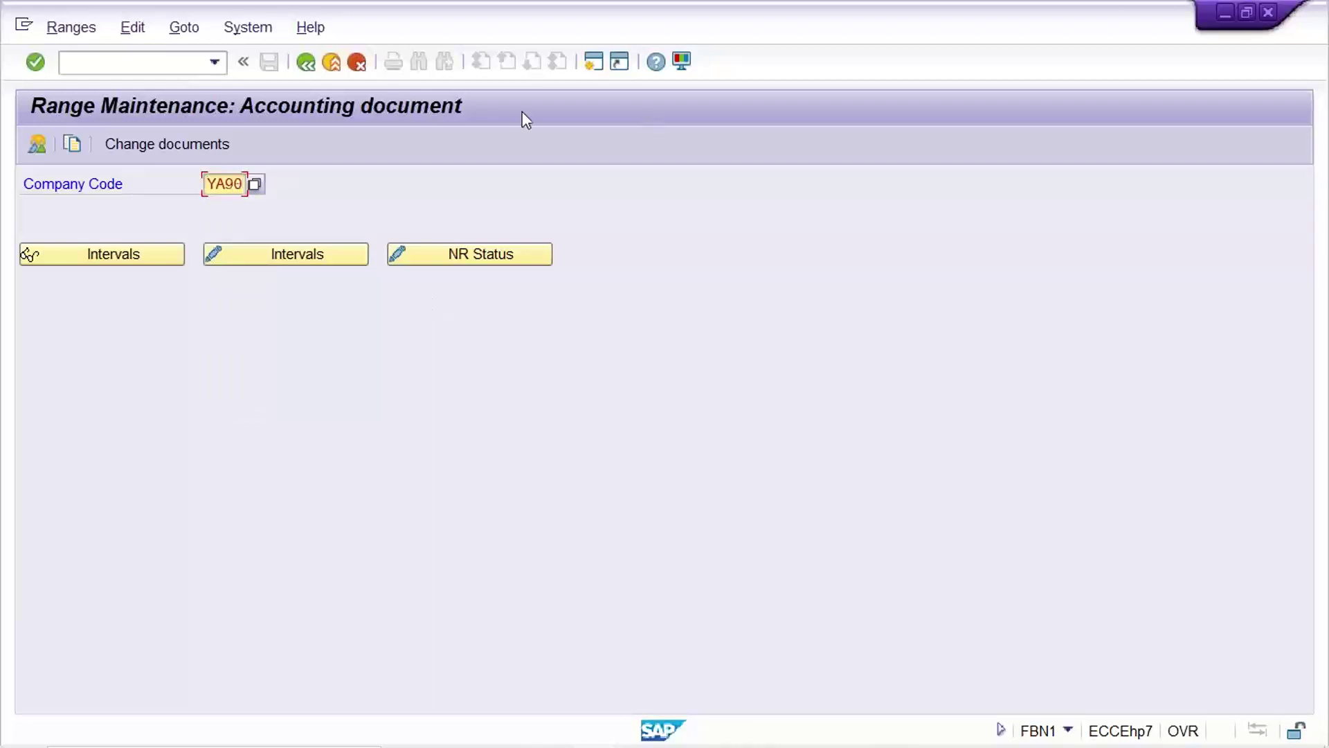
left_click(330, 257)
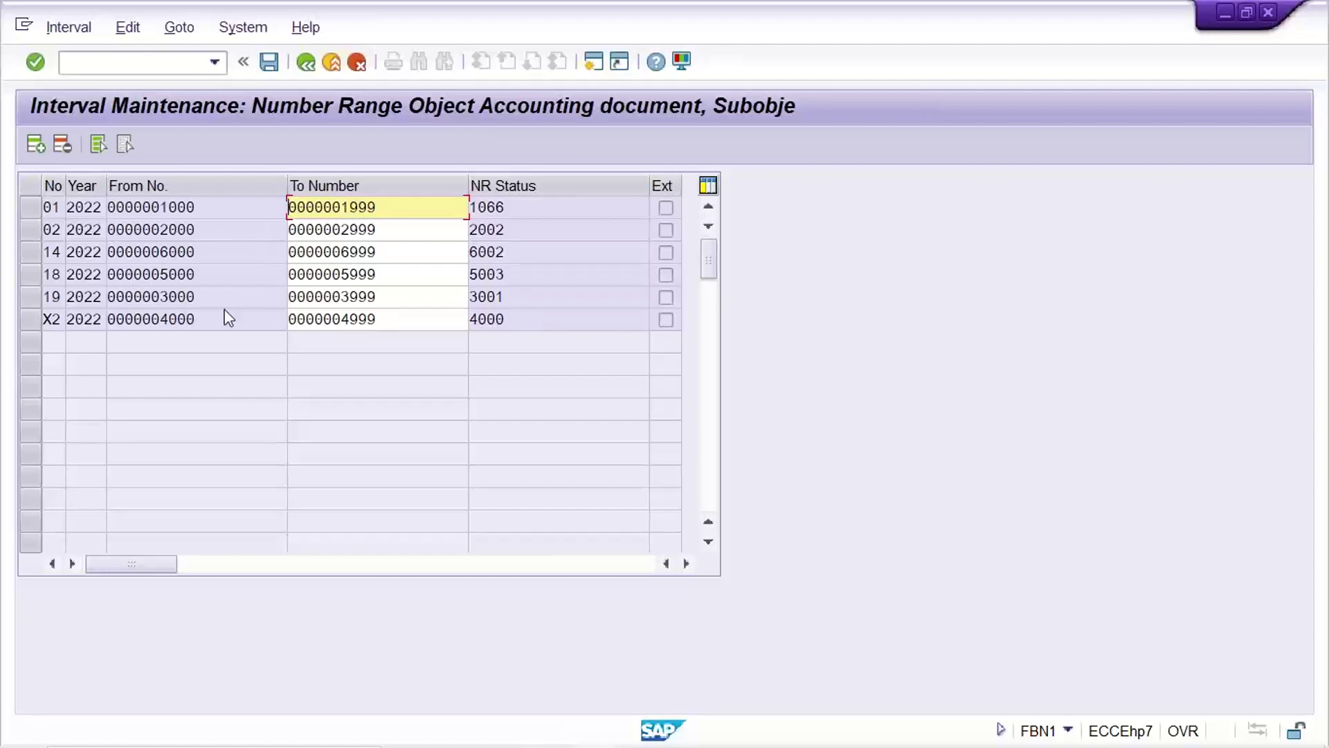
left_click(300, 64)
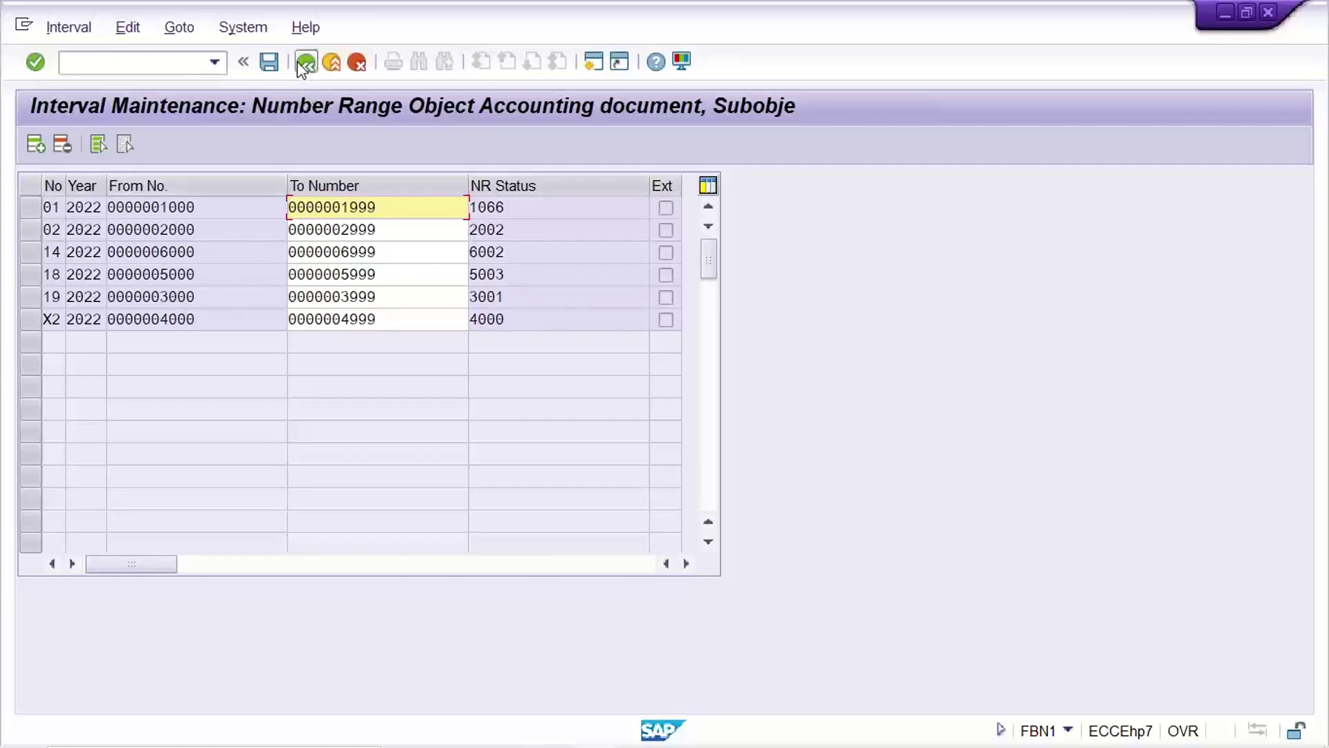
left_click(300, 63)
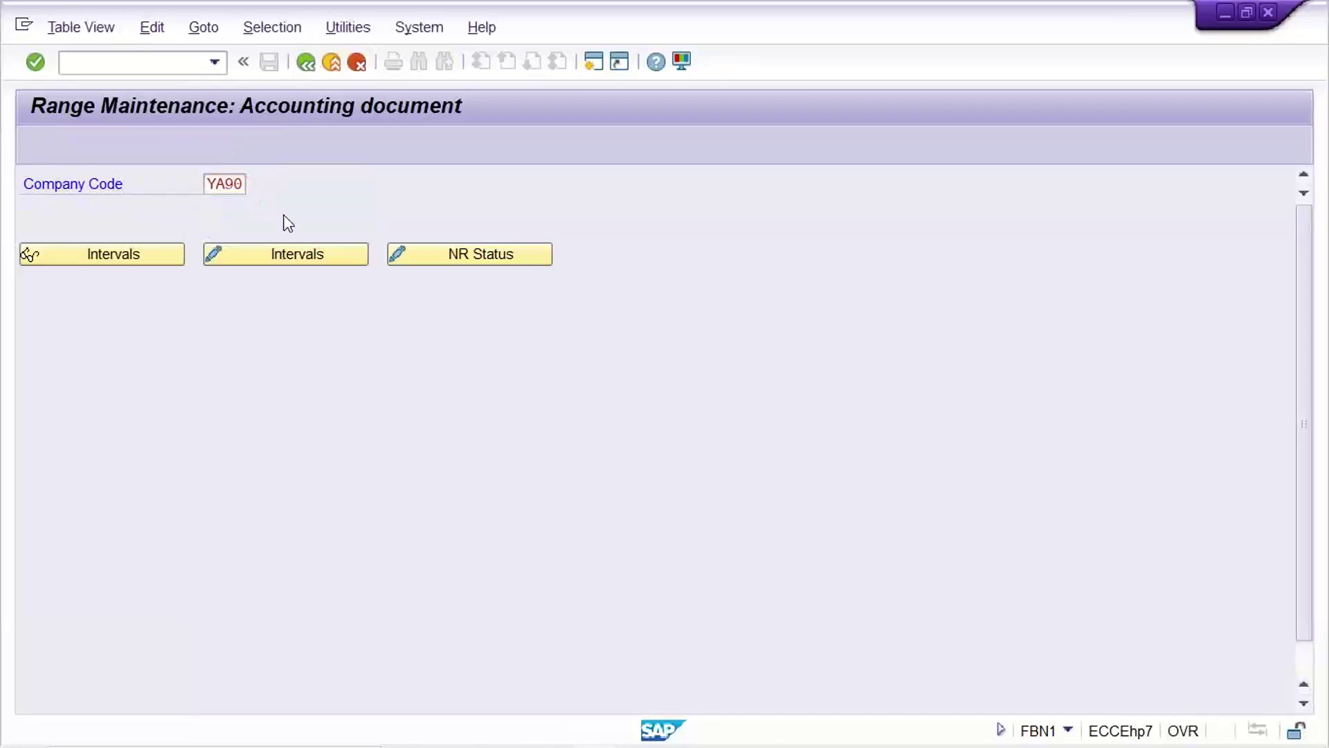
Set the number range of document type WE to 01 and save the change to the proposed customizing request
type("01")
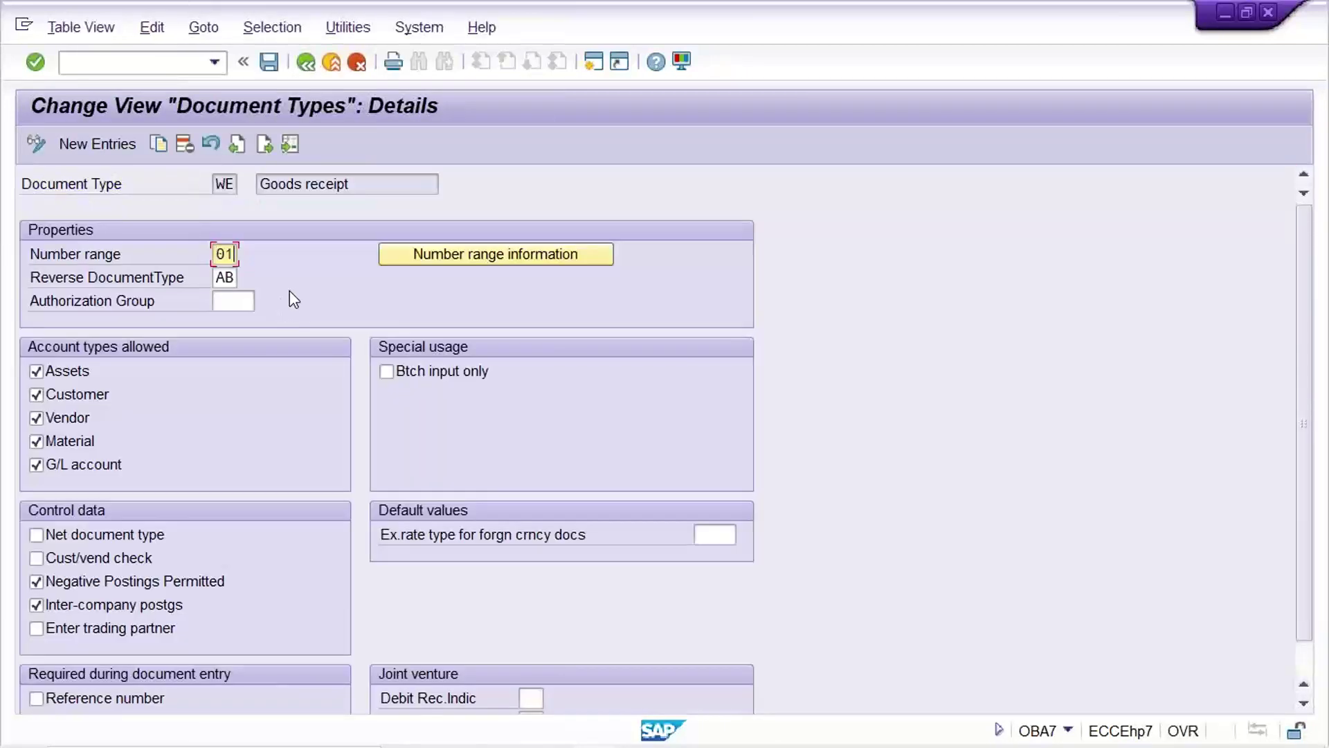
key("Return")
key("ctrl+s")
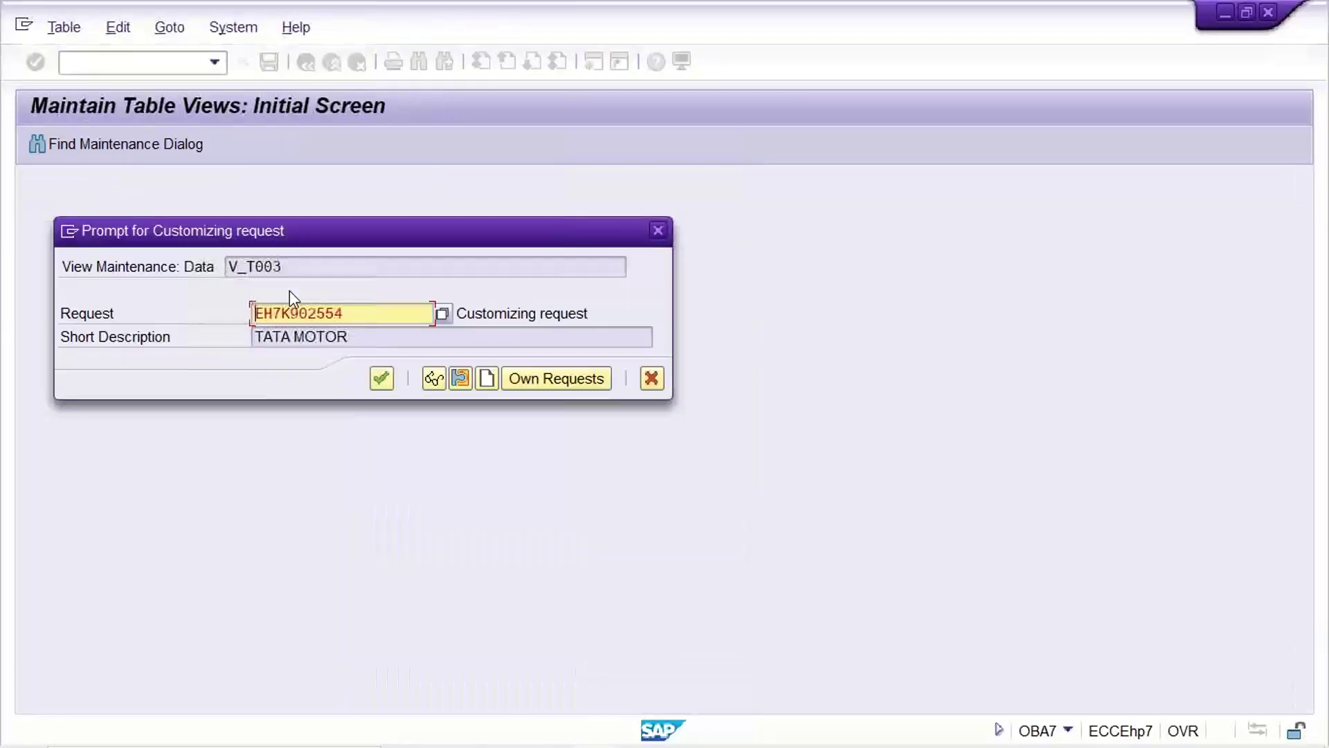
key("Return")
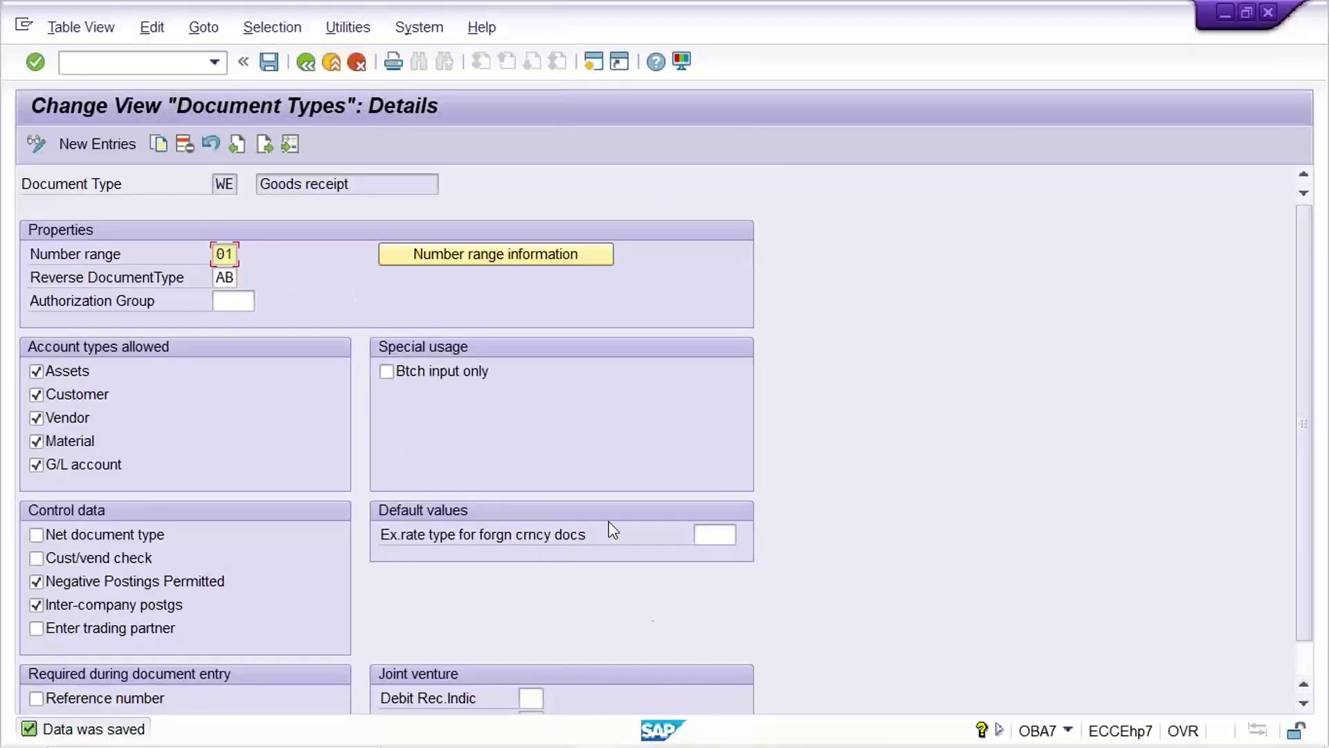
Switch to the goods receipt session, restart MIGO and load the same purchase order
mouse_move(661, 727)
mouse_move(596, 729)
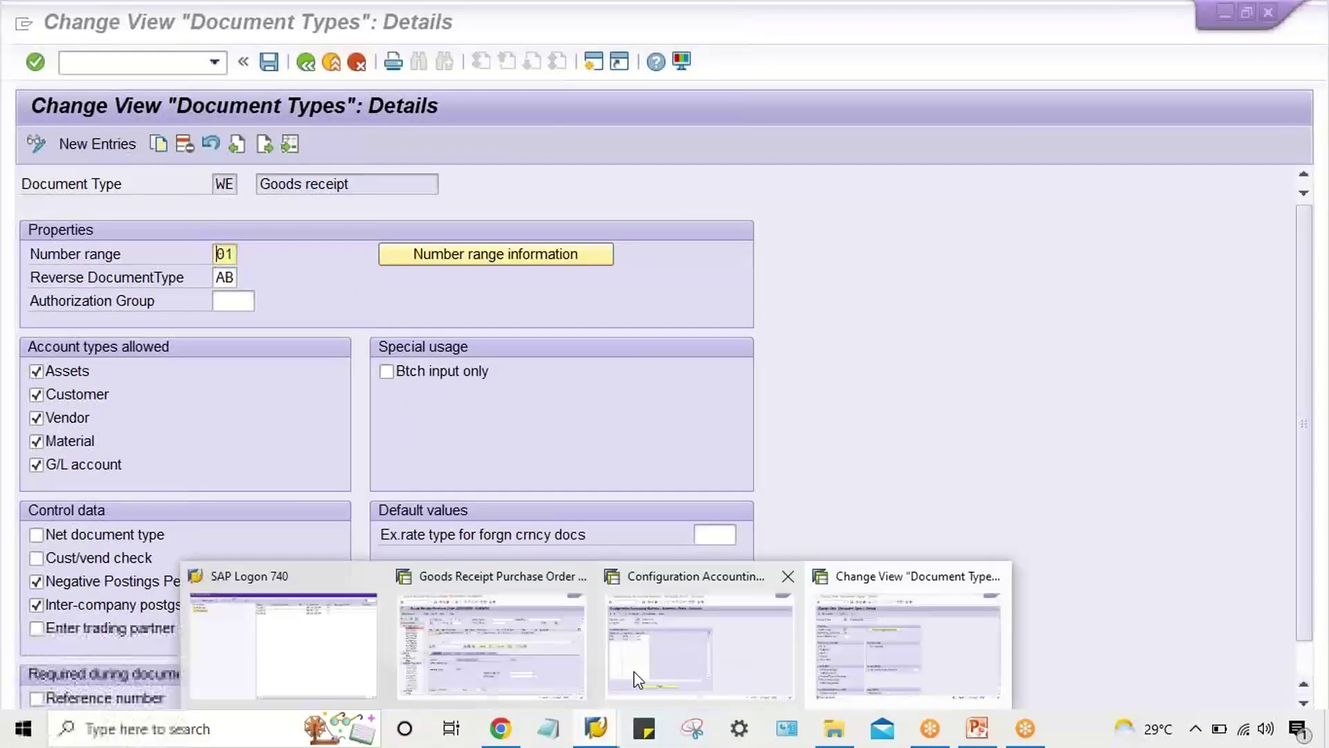
left_click(490, 638)
left_click(215, 63)
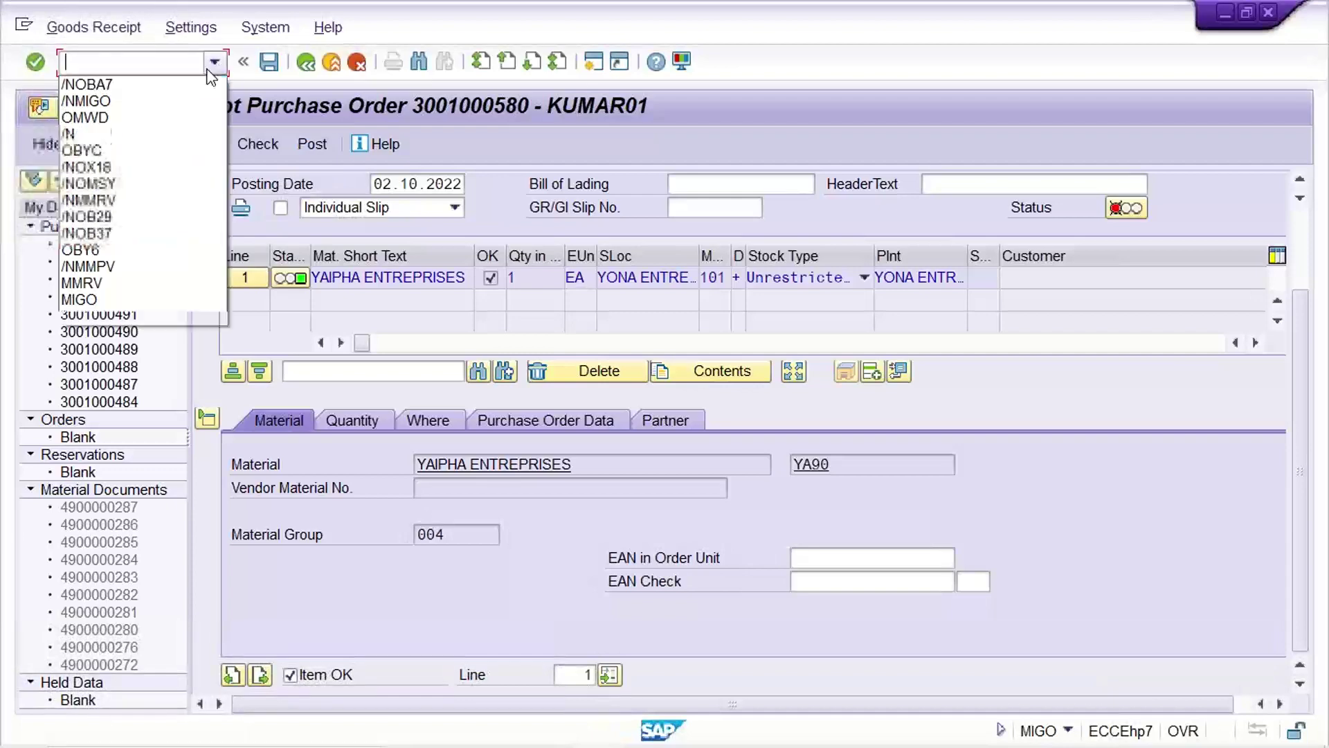
left_click(160, 102)
key("Return")
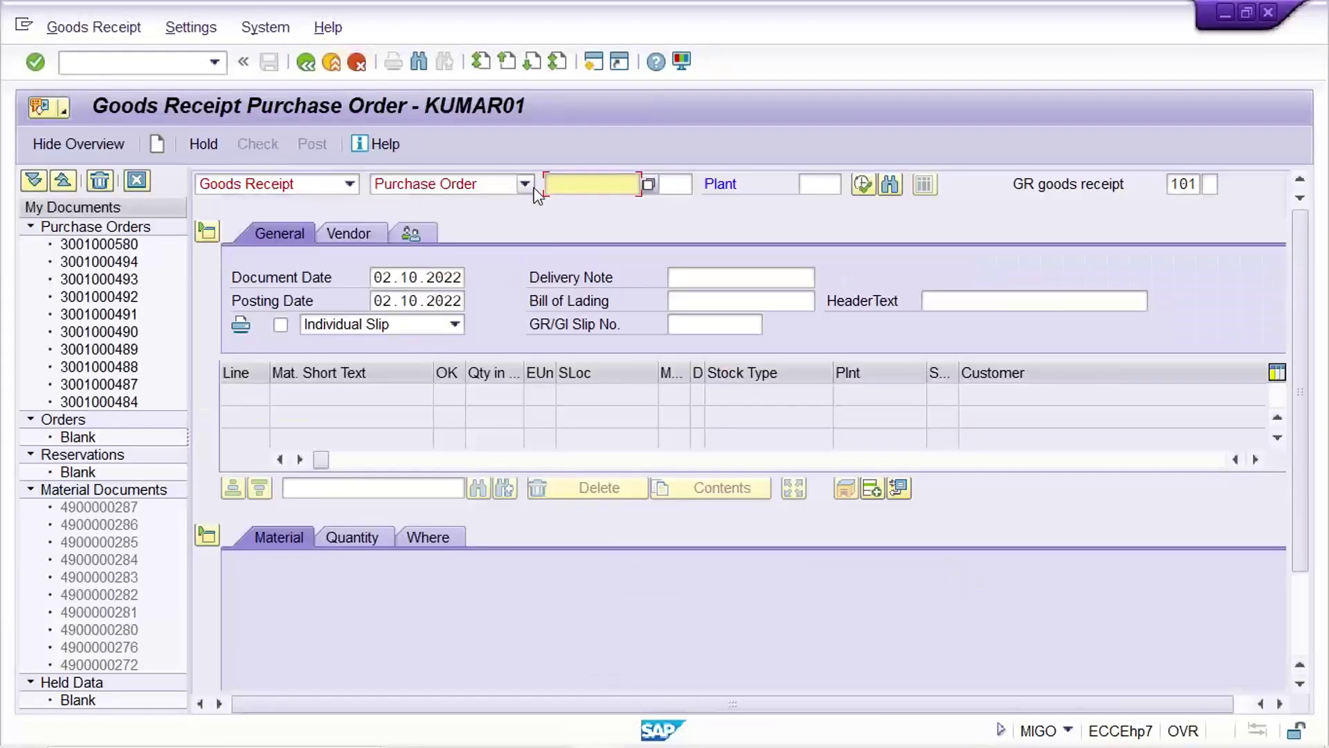
left_click(592, 184)
left_click(592, 204)
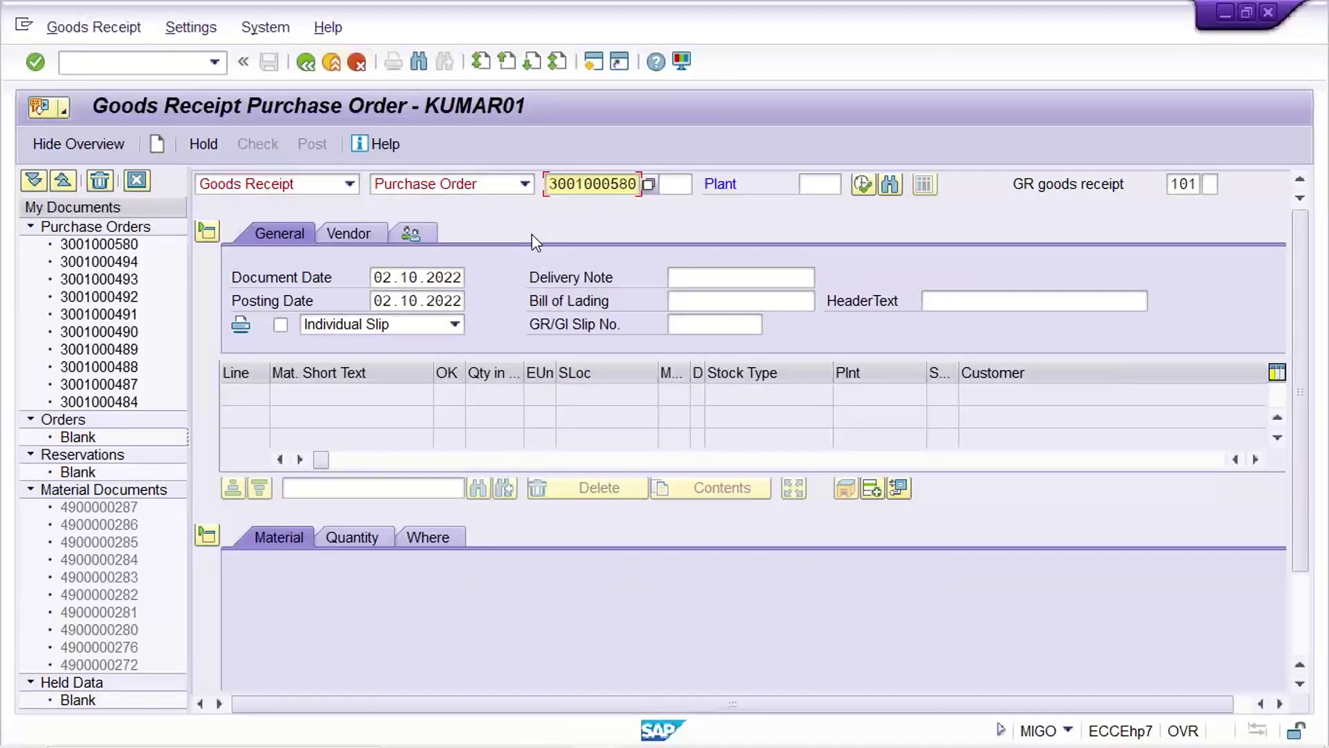
key("Return")
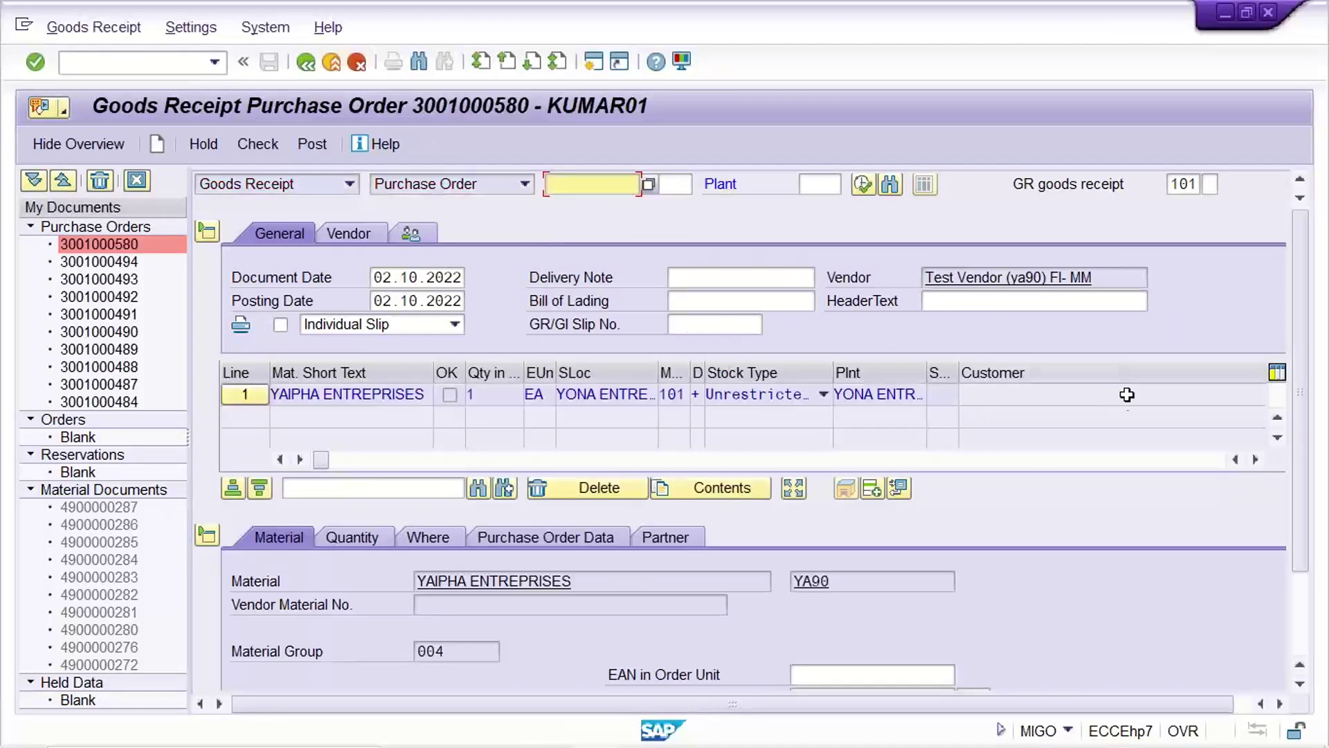
Mark line 1 as Item OK, check the goods receipt and post it
scroll(1302, 277, "down", 3)
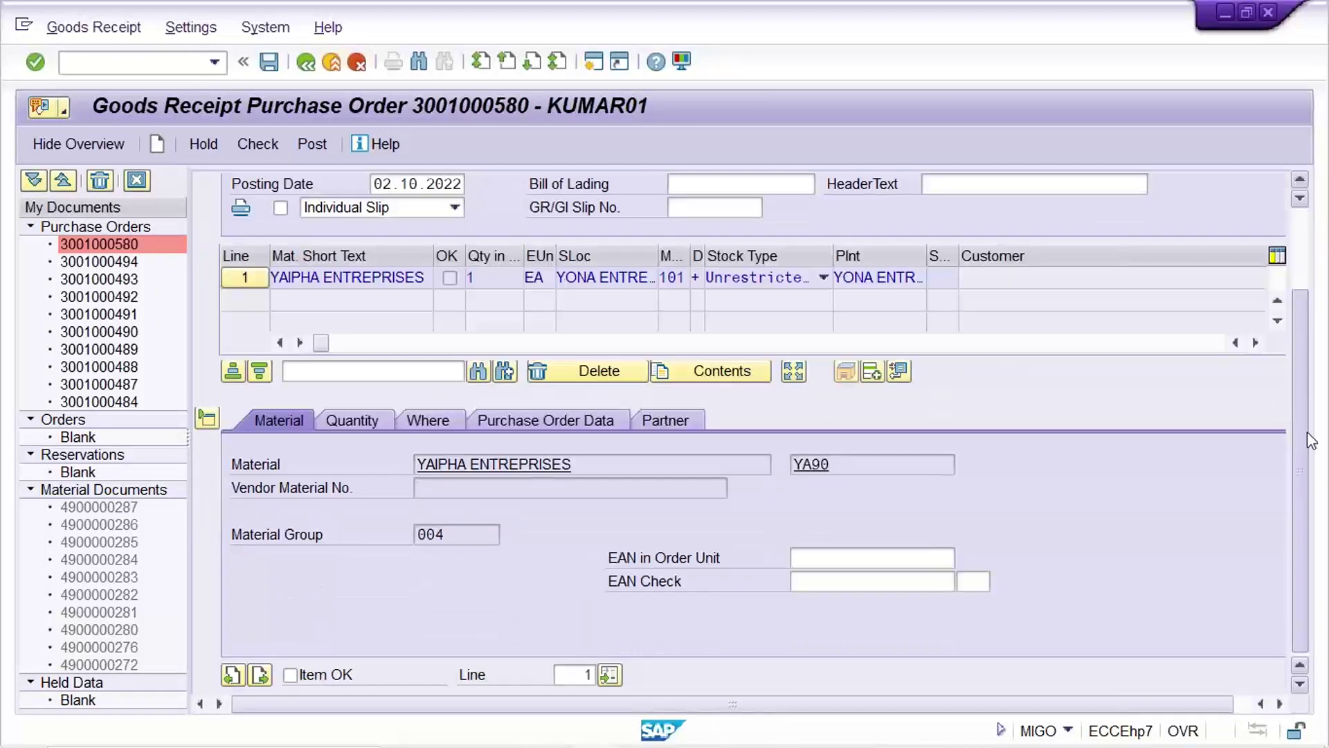
left_click(291, 676)
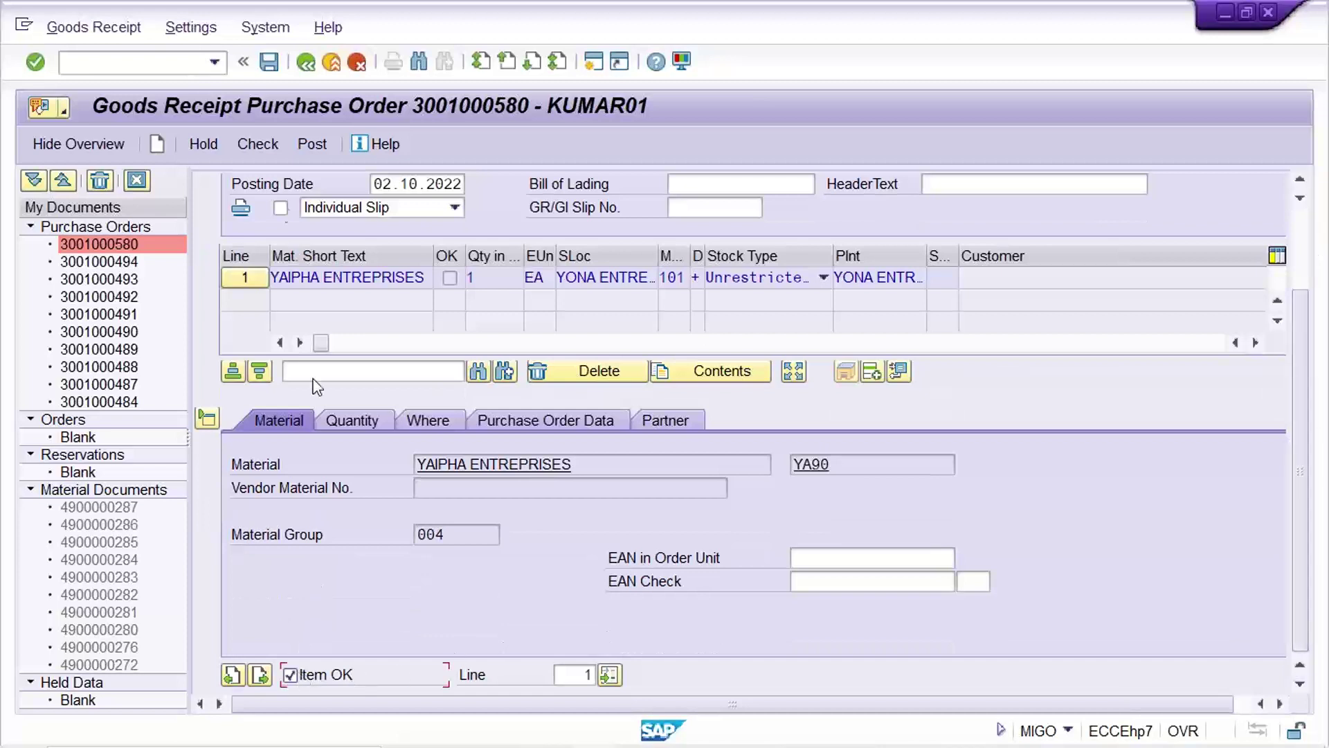
left_click(258, 143)
left_click(269, 62)
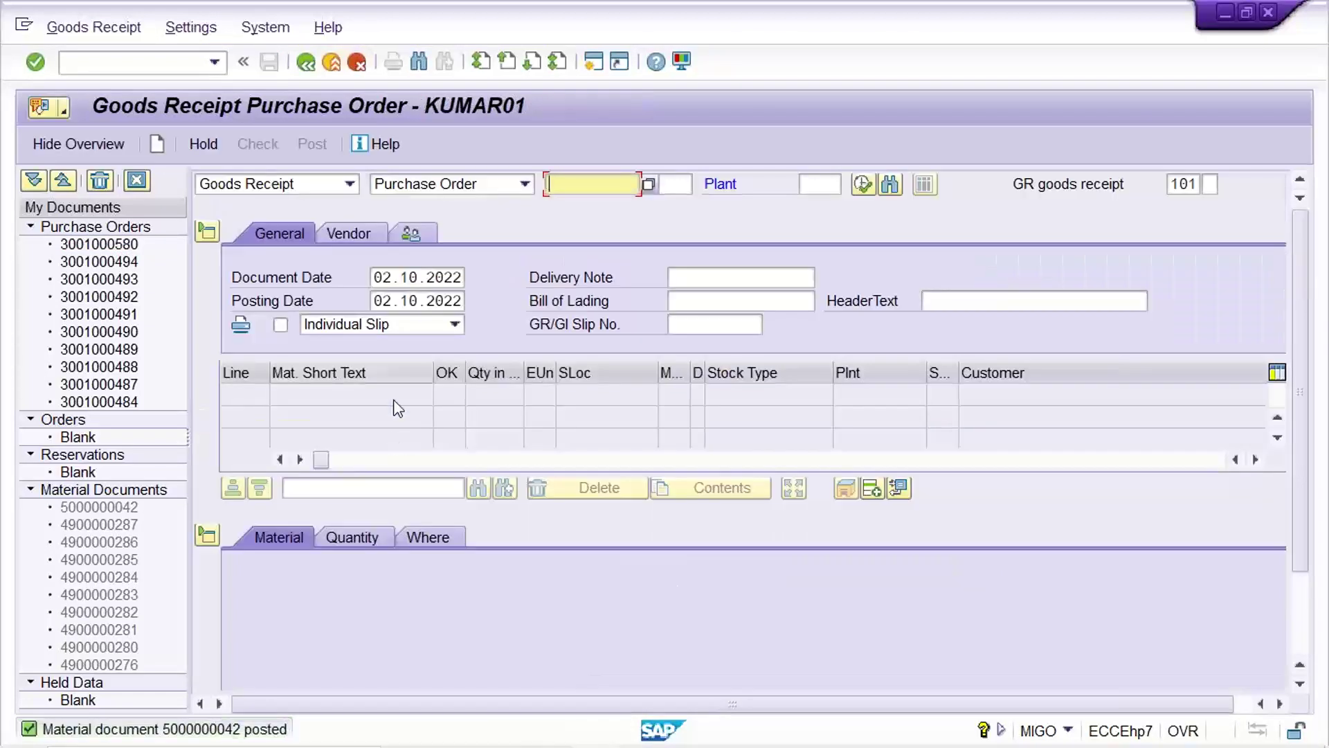
Display the posted material document and examine its accounting document, including the GR/IR clearing line item
left_click(346, 184)
left_click(286, 224)
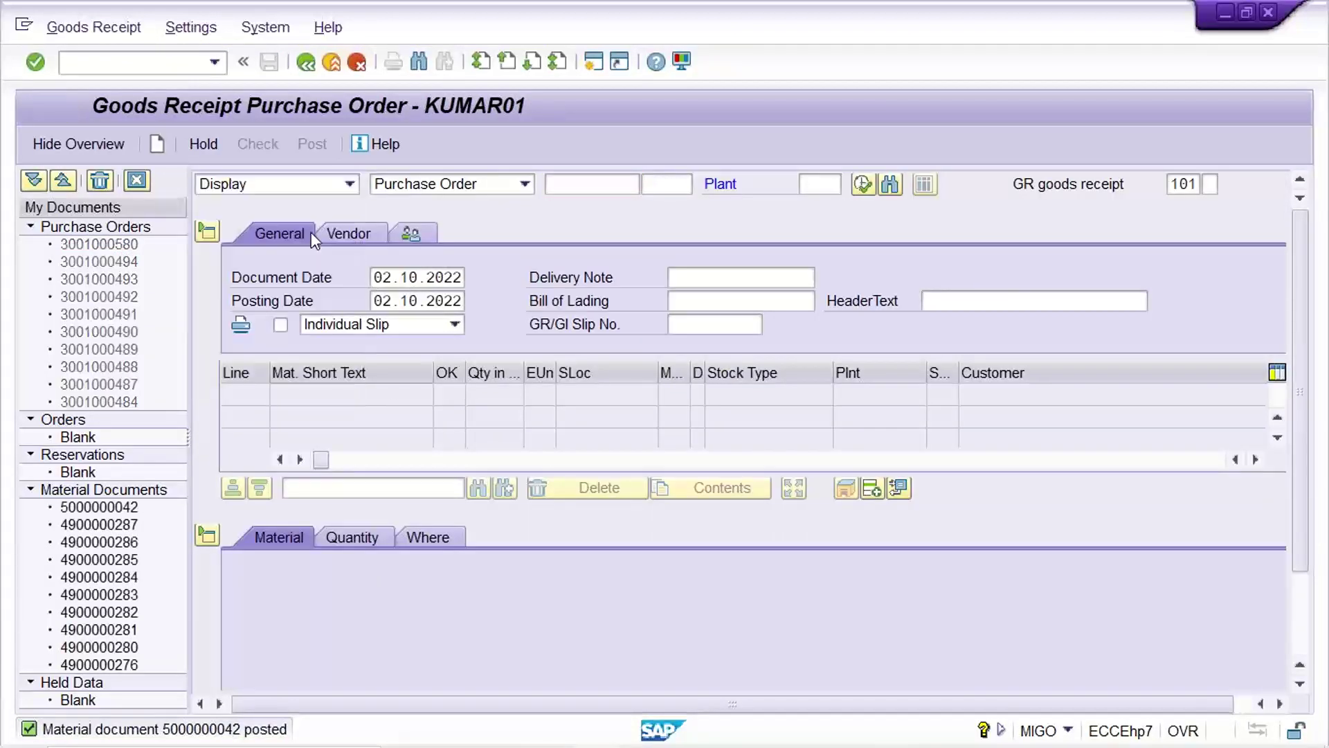
key("Return")
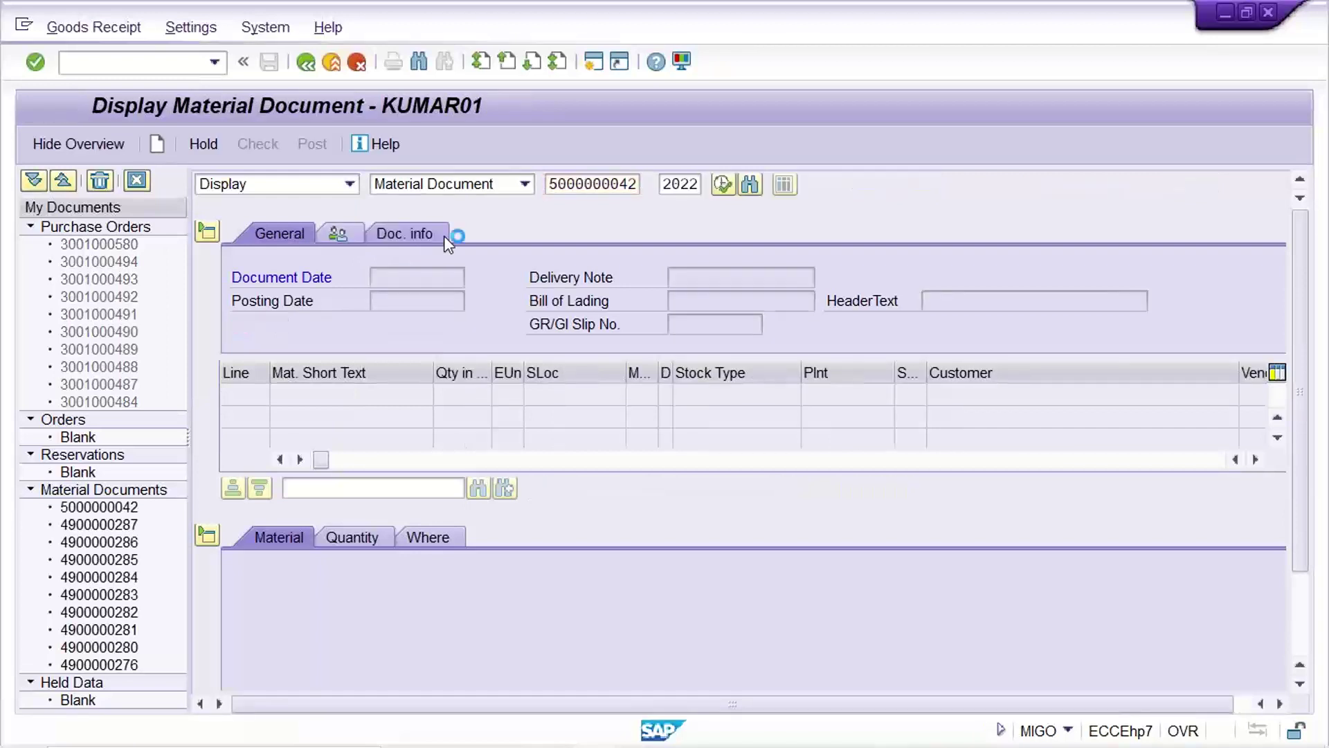
left_click(479, 233)
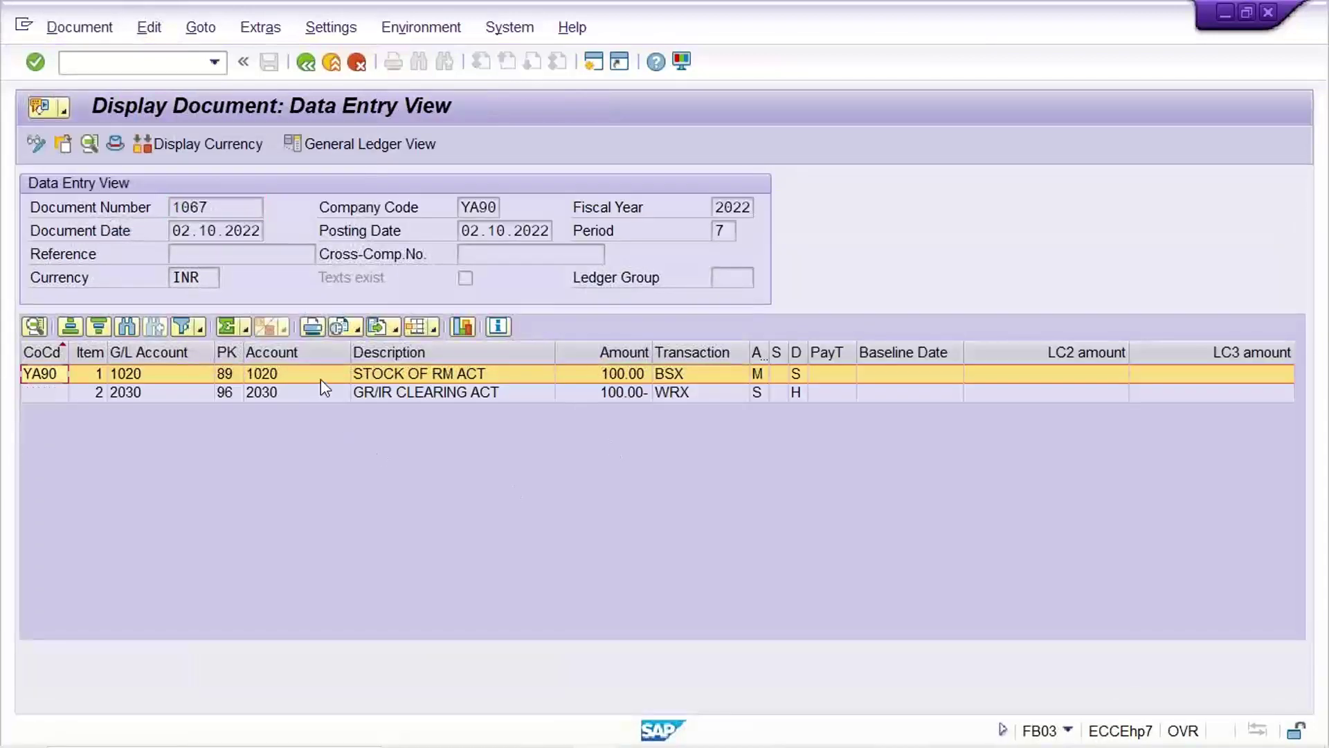
left_click(331, 395)
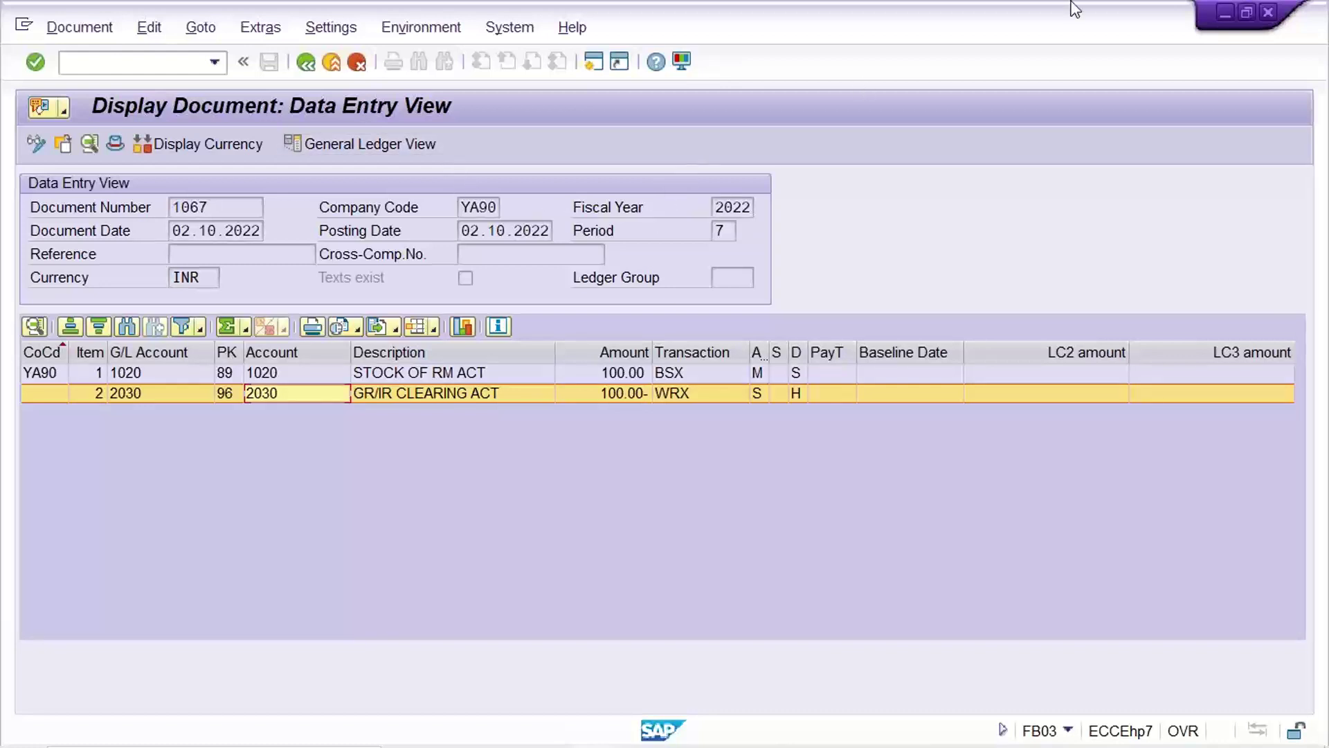
left_click(1302, 47)
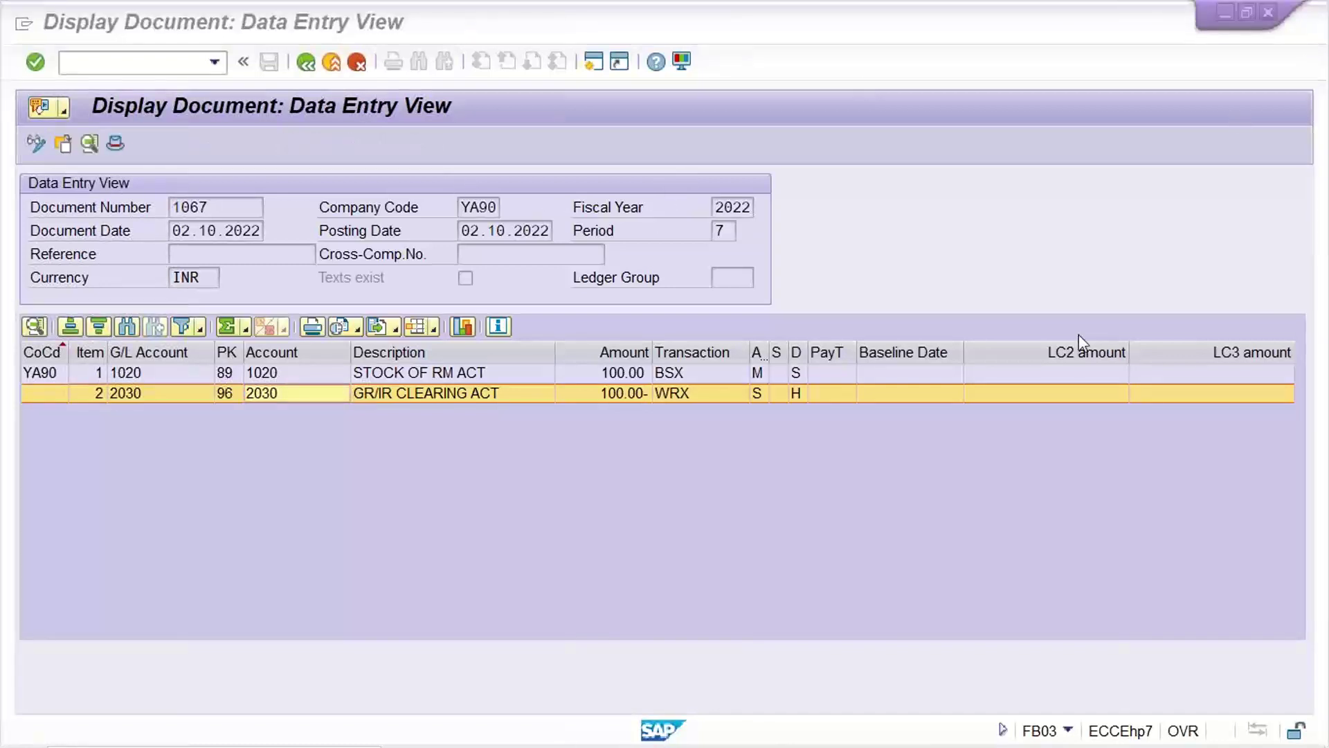